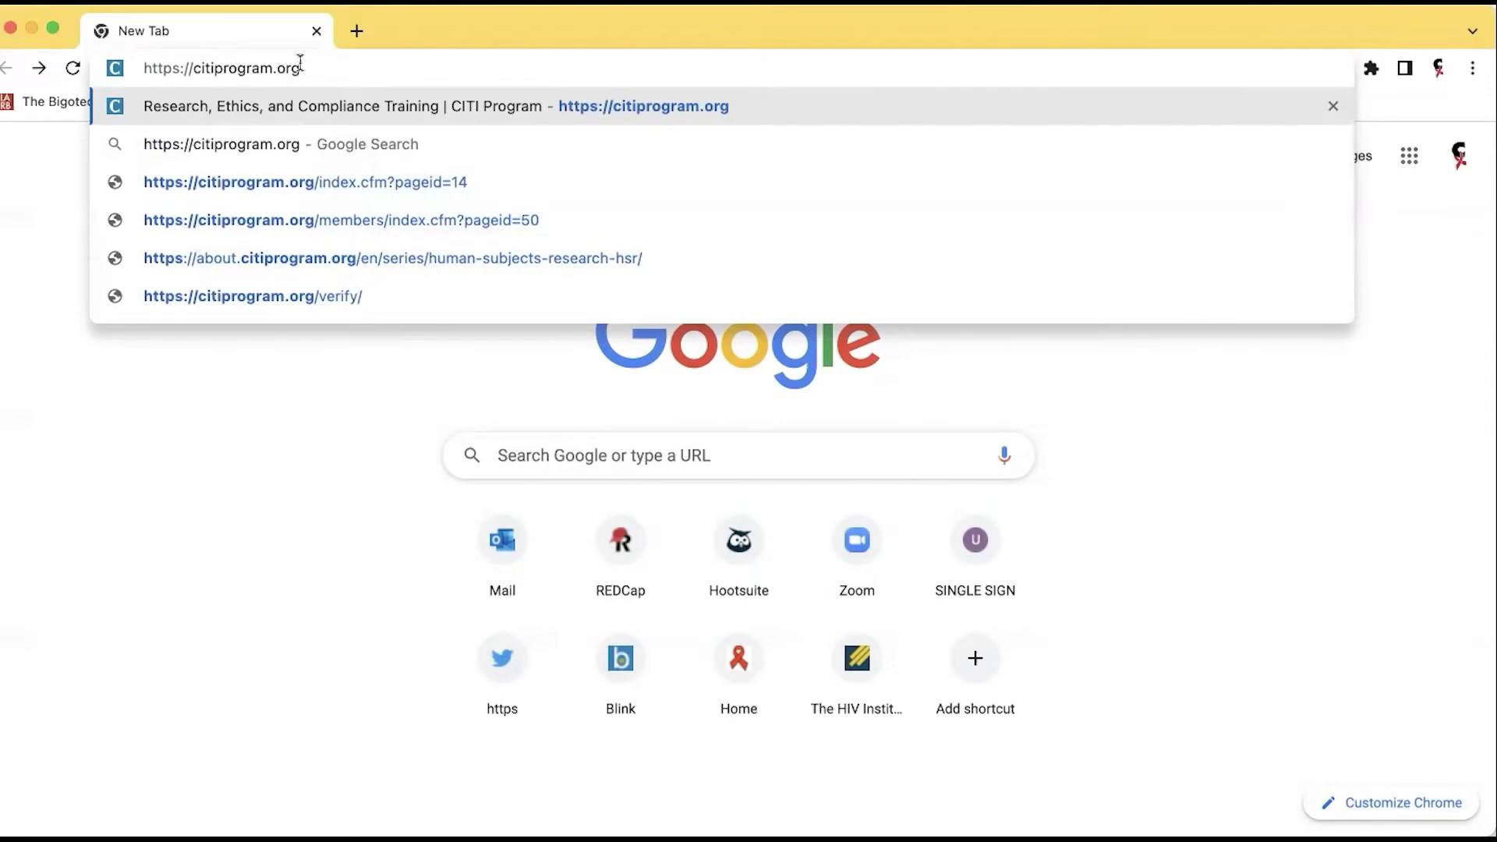
Load the CITI Program site and start a new learner registration to view the affiliation options.
{"action": "key", "text": "Return"}
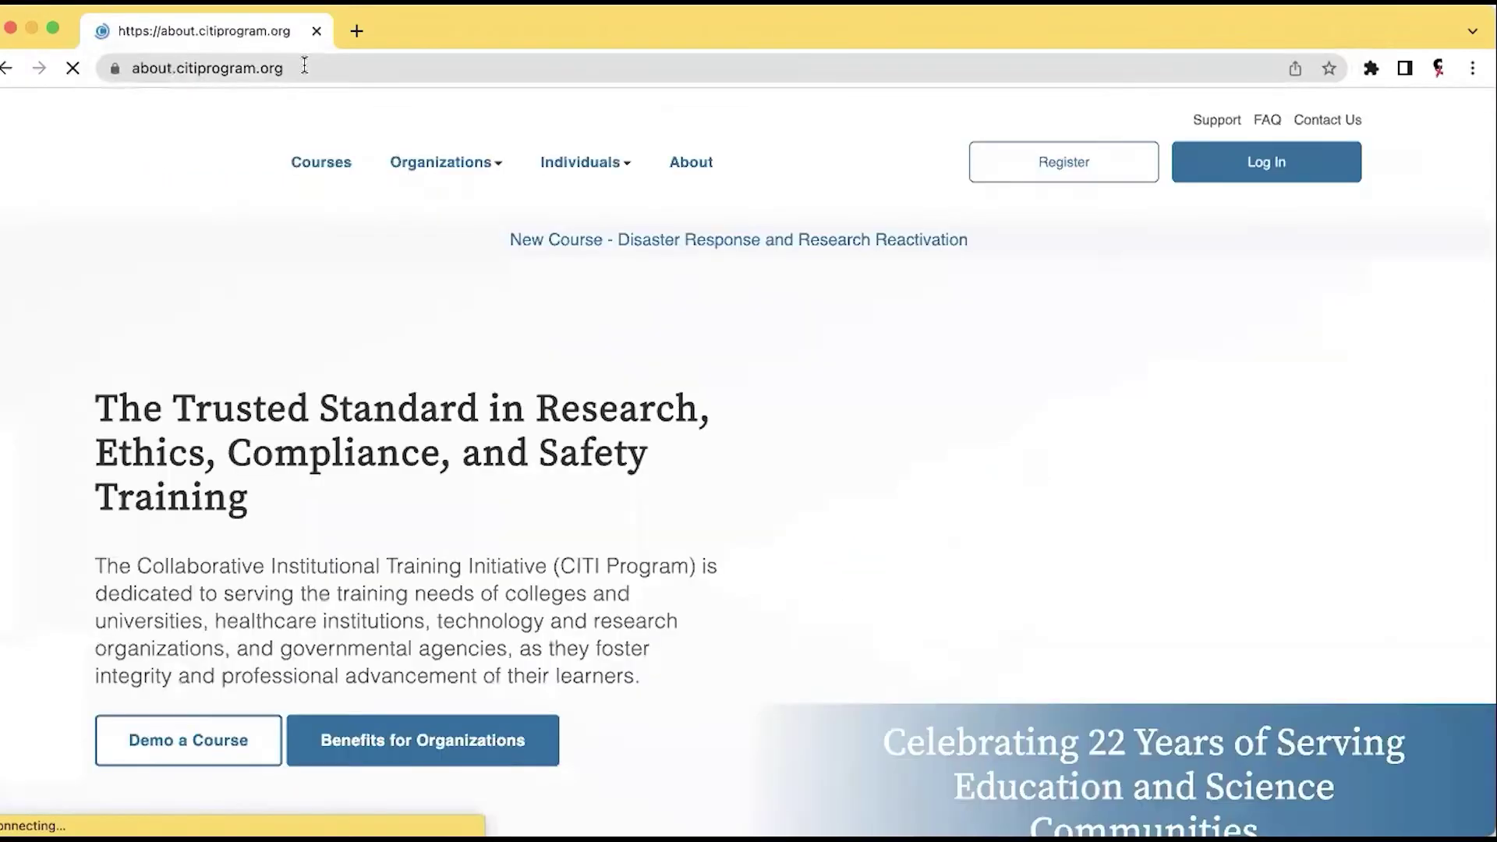
{"action": "left_click", "coordinate": [1041, 161]}
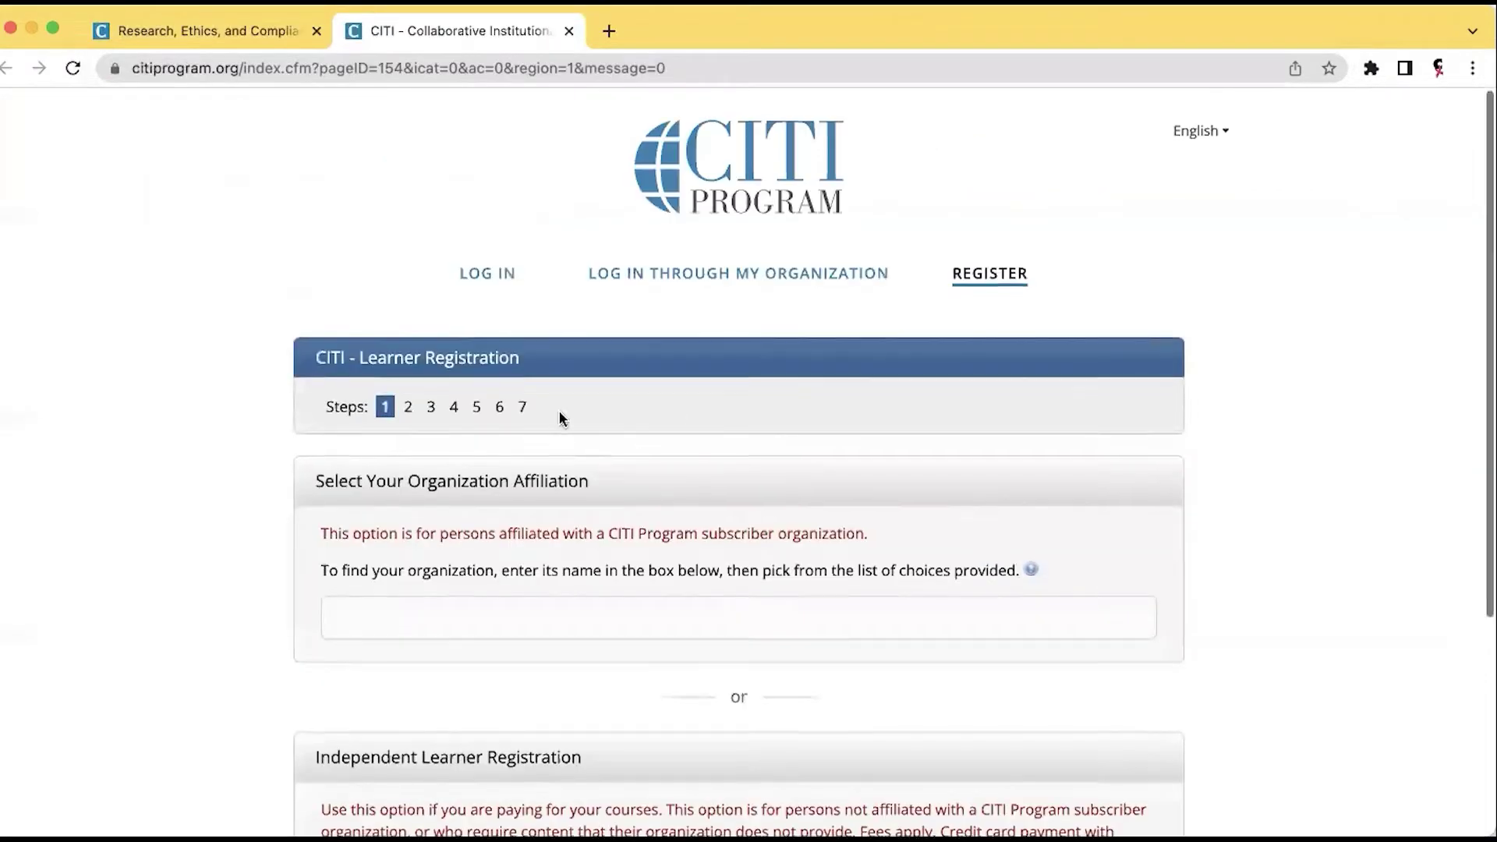
{"action": "scroll", "coordinate": [558, 418], "scroll_direction": "down", "scroll_amount": 3}
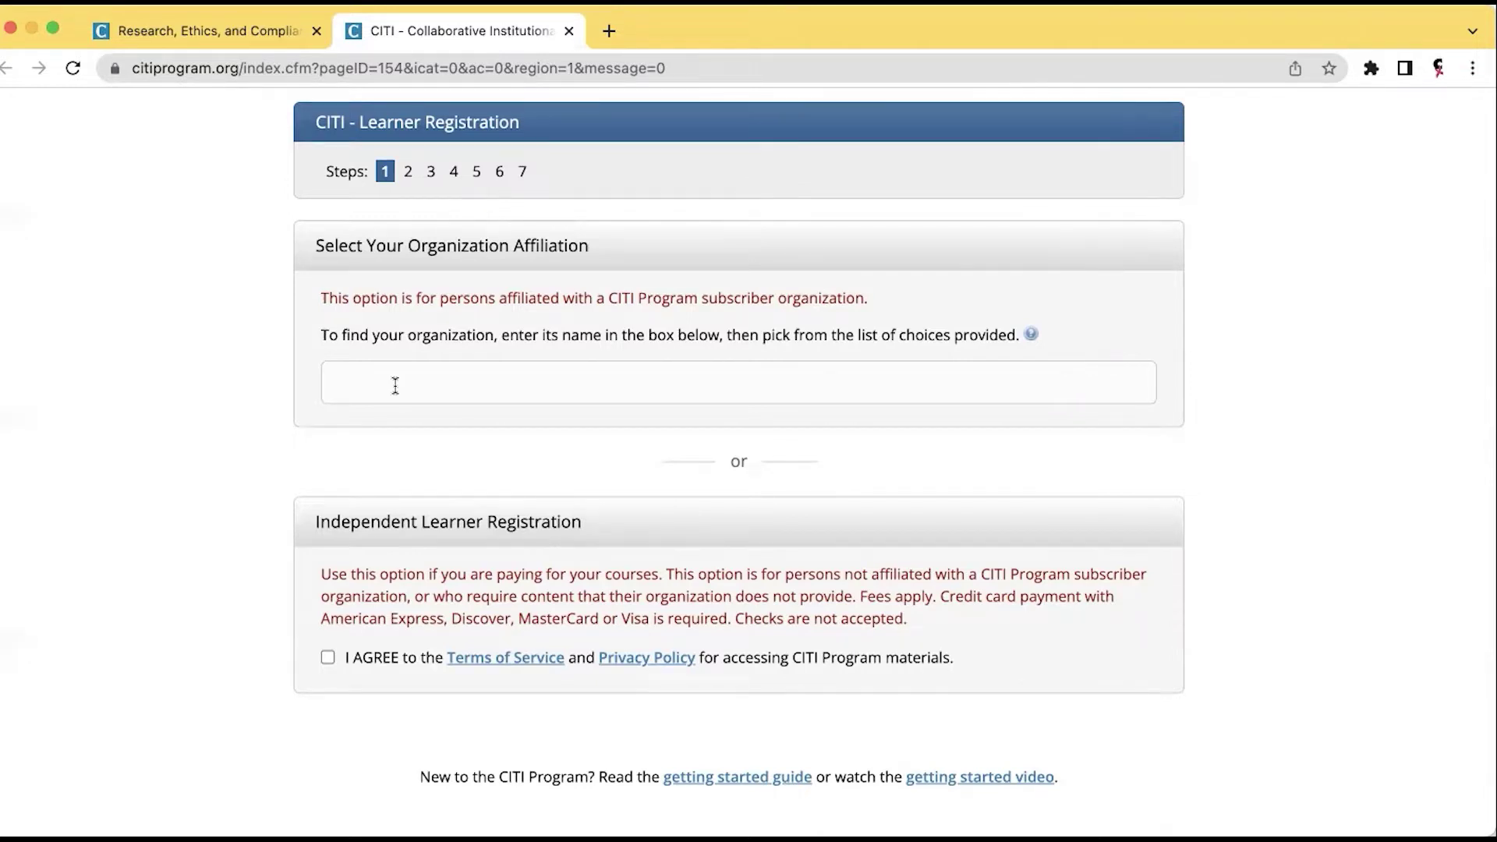
Select University of California, San Diego as the organization and tick the terms and affiliate checkboxes.
{"action": "left_click", "coordinate": [395, 386]}
{"action": "type", "text": "Unive"}
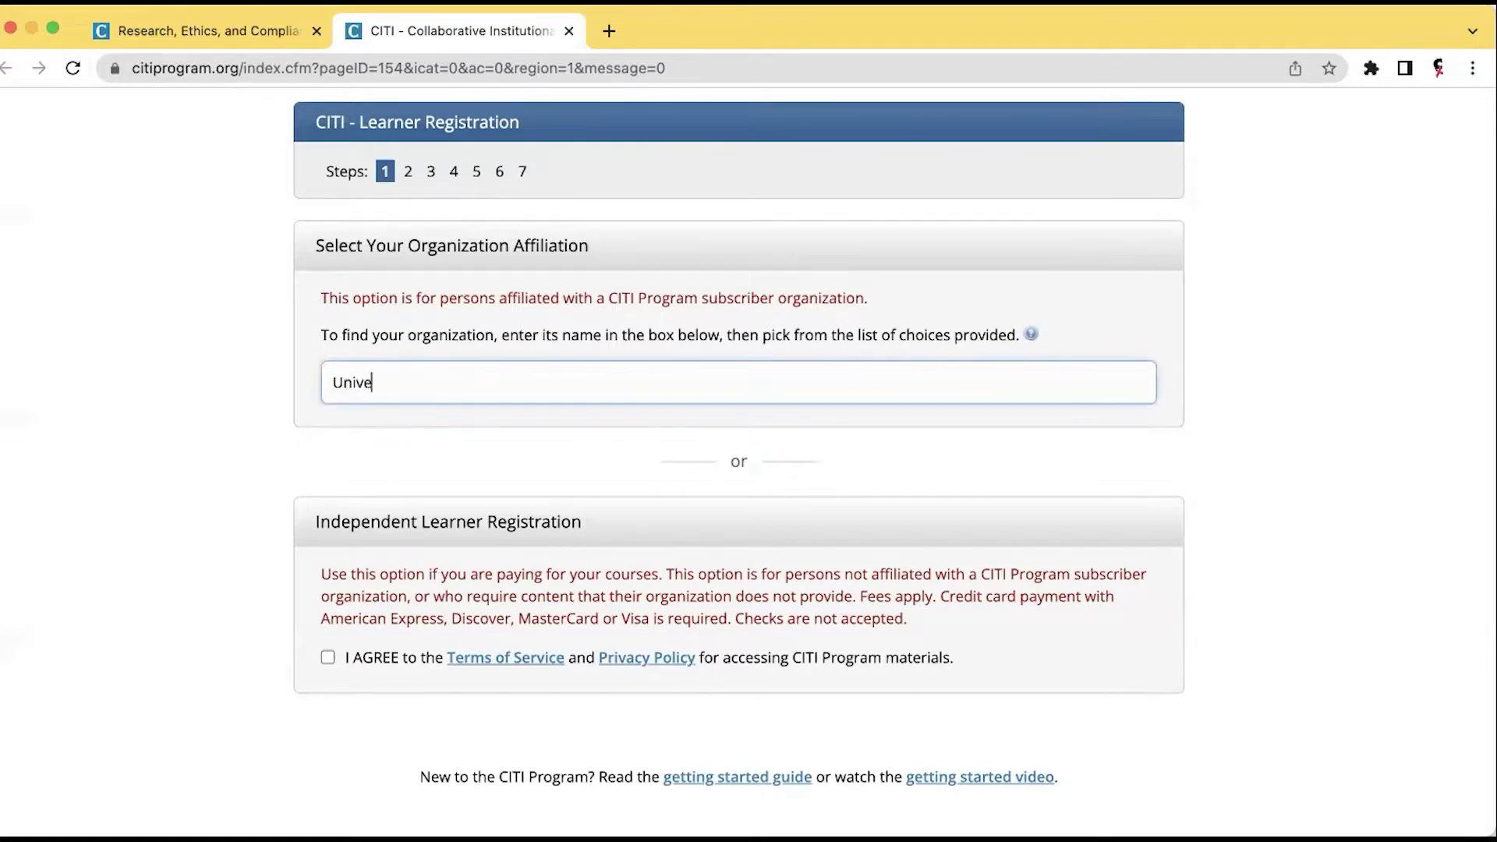
{"action": "type", "text": "rsity of"}
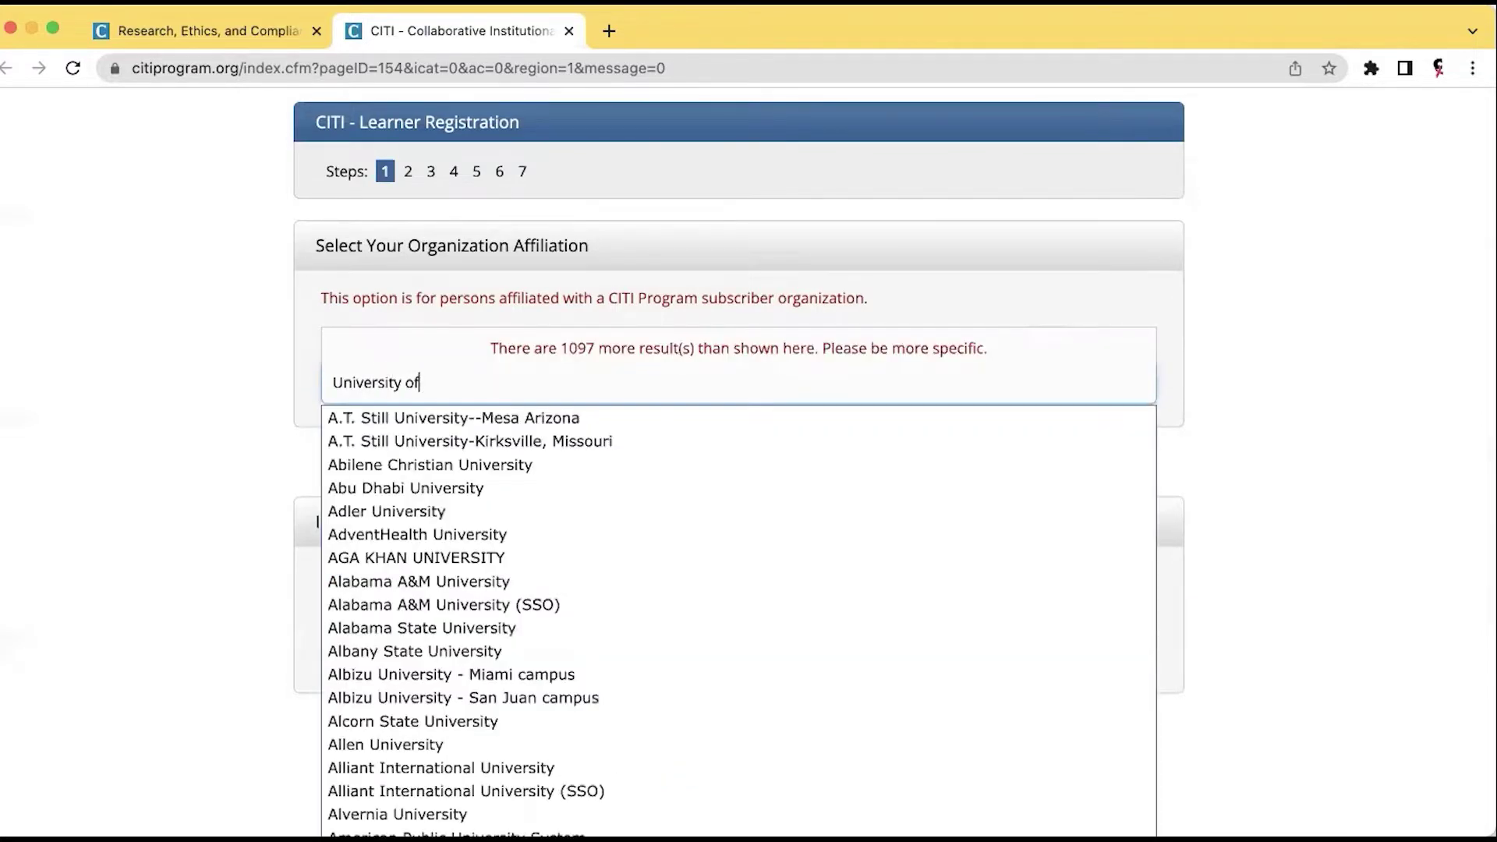
{"action": "type", "text": " California"}
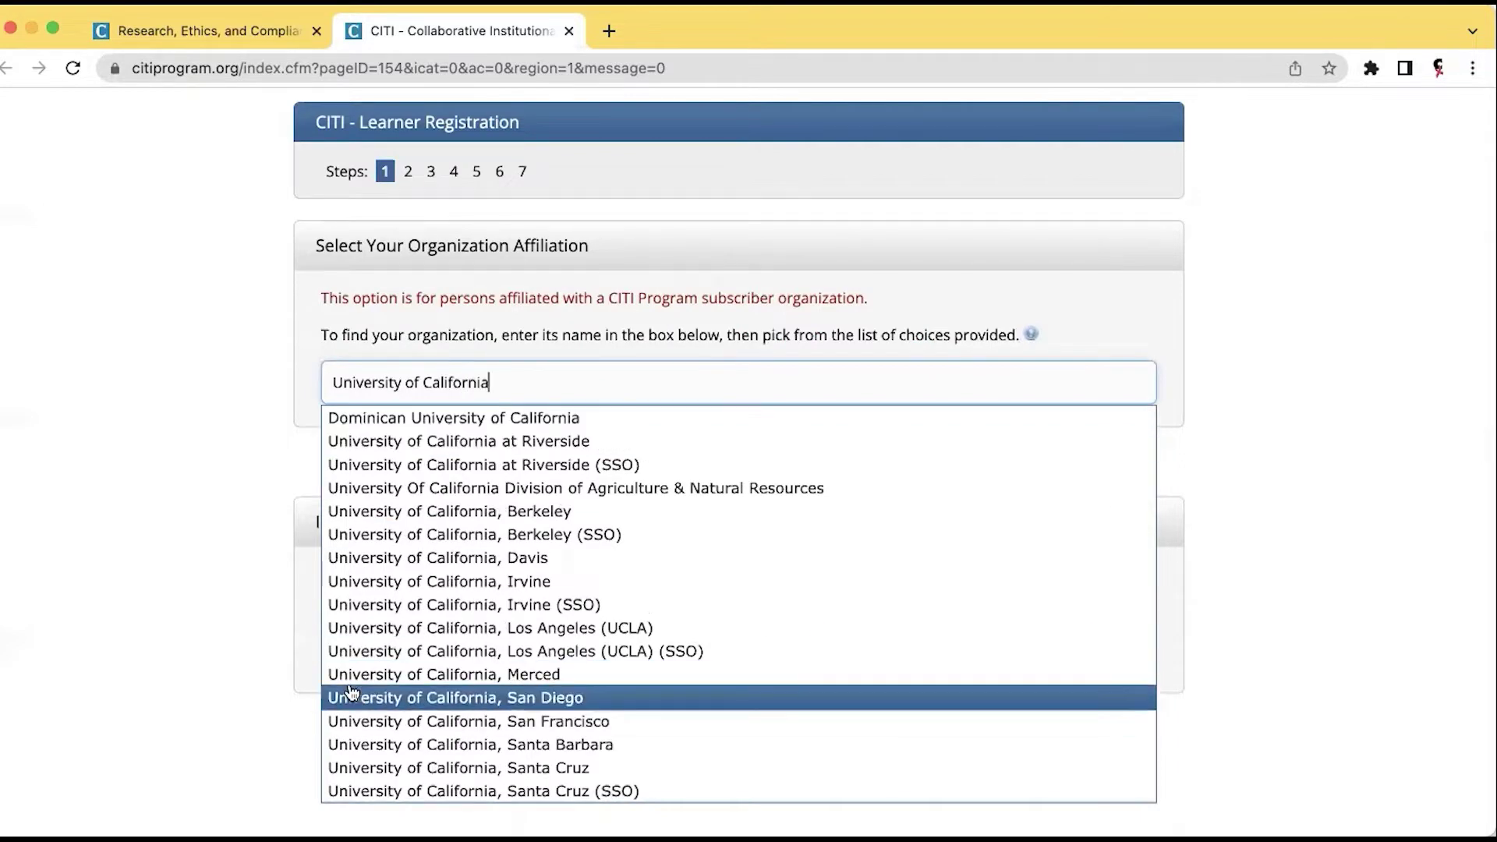
{"action": "left_click", "coordinate": [351, 697]}
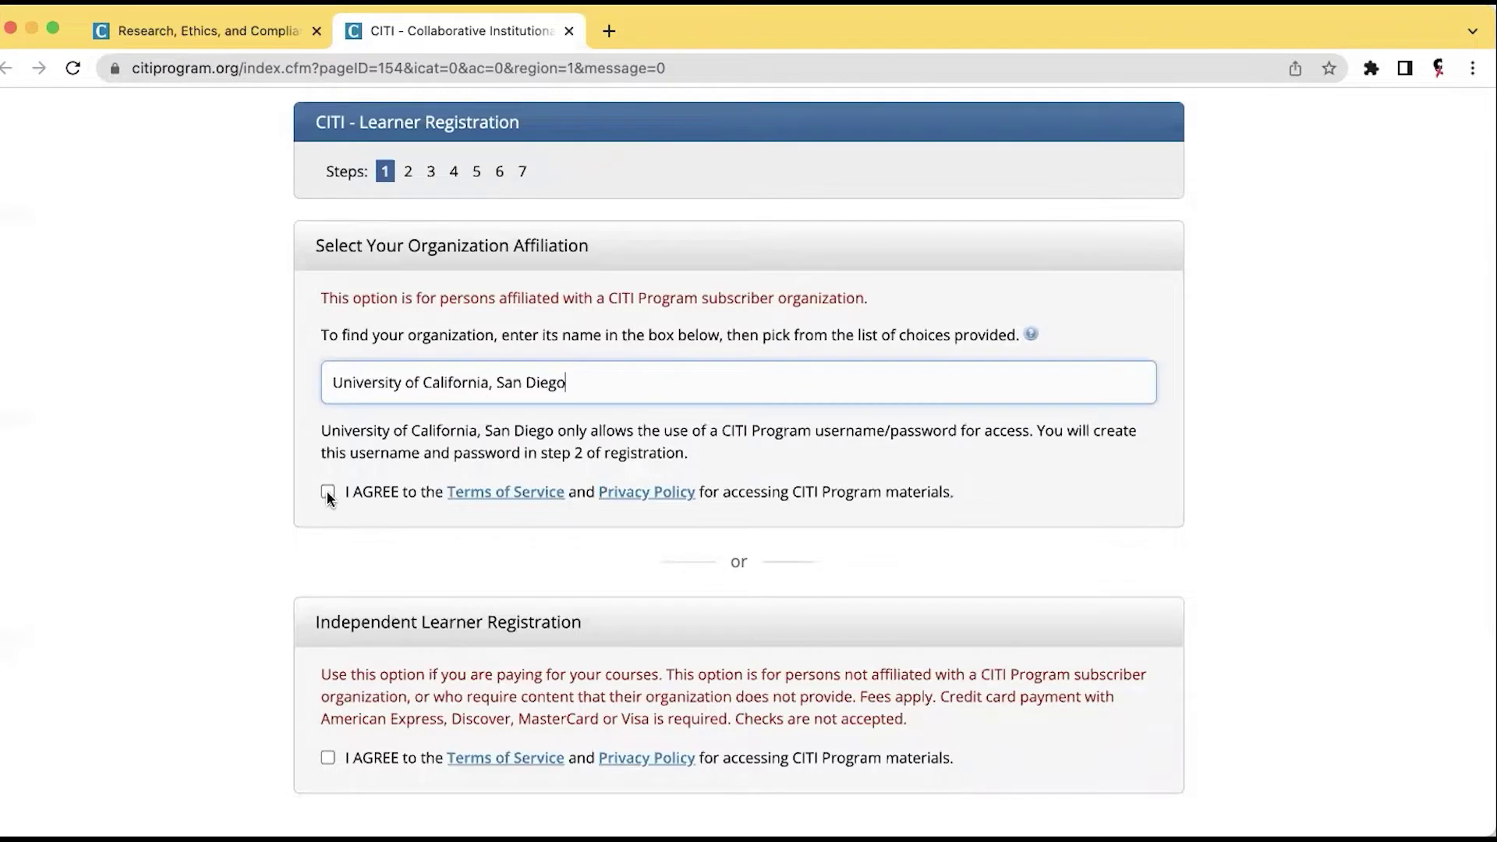
{"action": "left_click", "coordinate": [327, 494]}
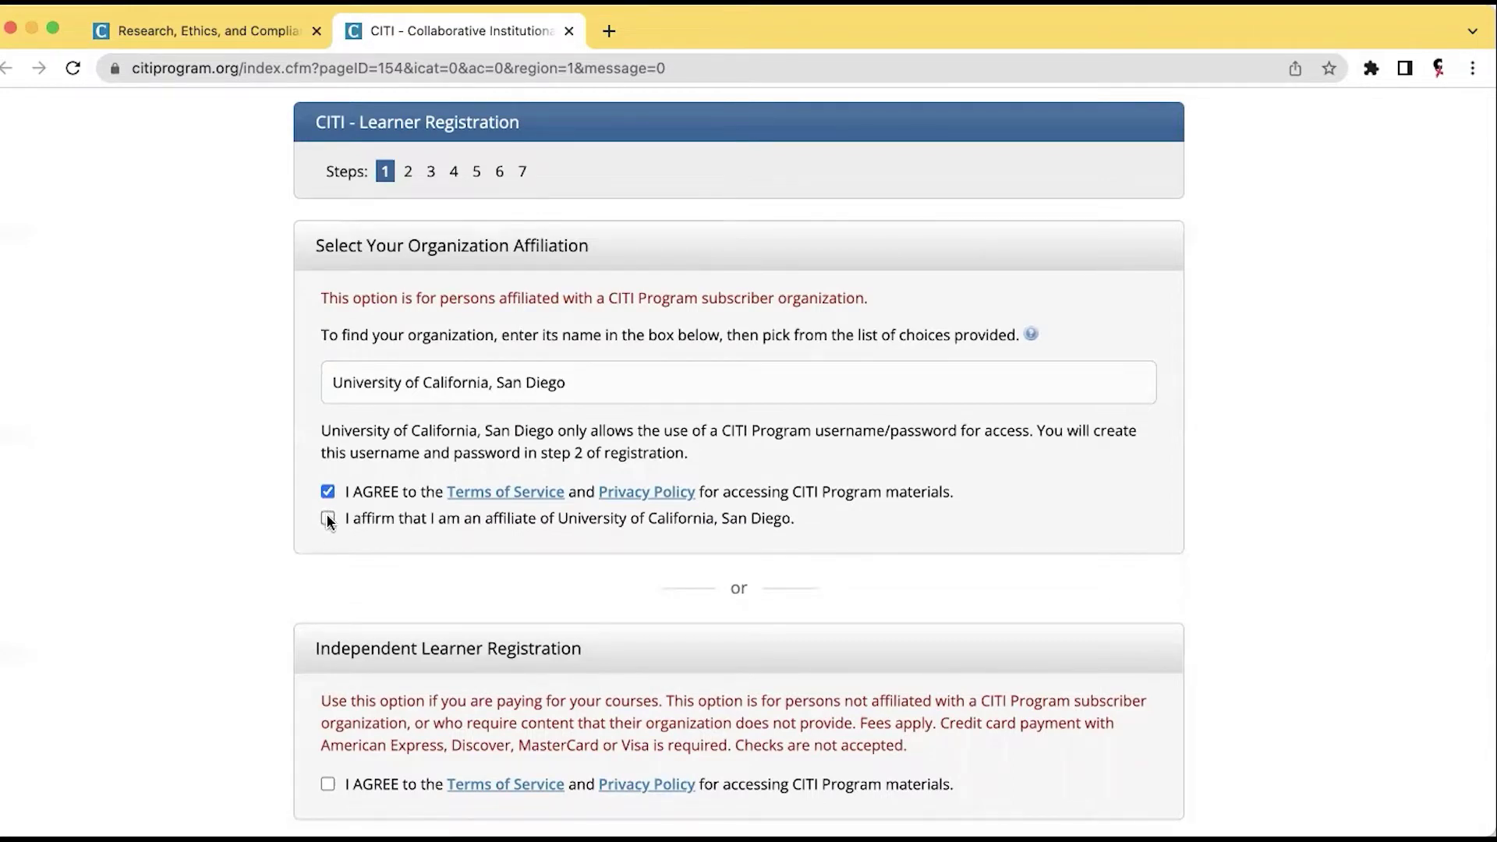
{"action": "left_click", "coordinate": [327, 518]}
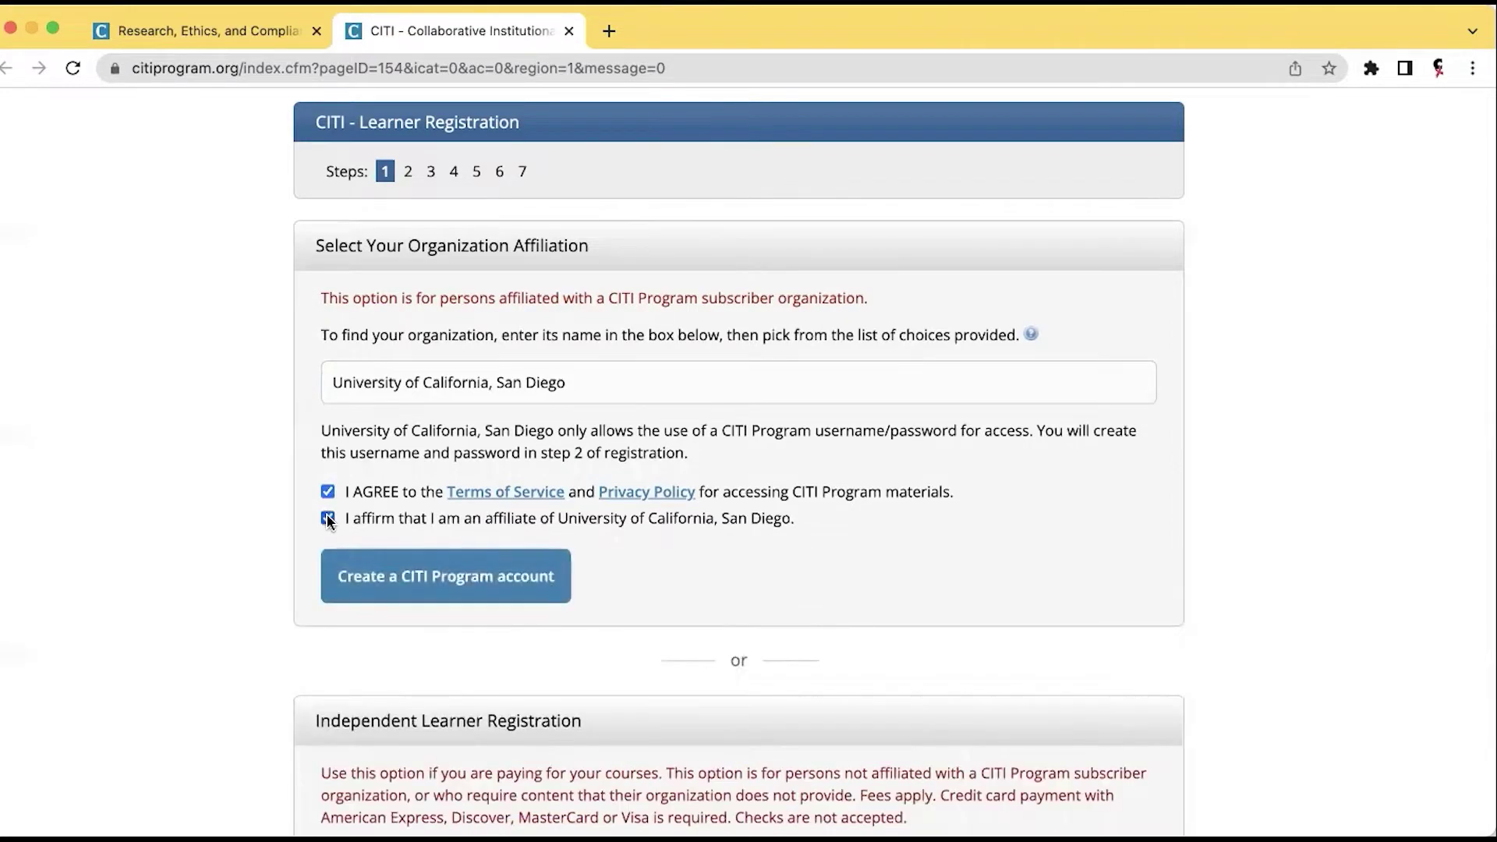
Create the CITI account for this organization and enter the learner's first and last name.
{"action": "left_click", "coordinate": [406, 584]}
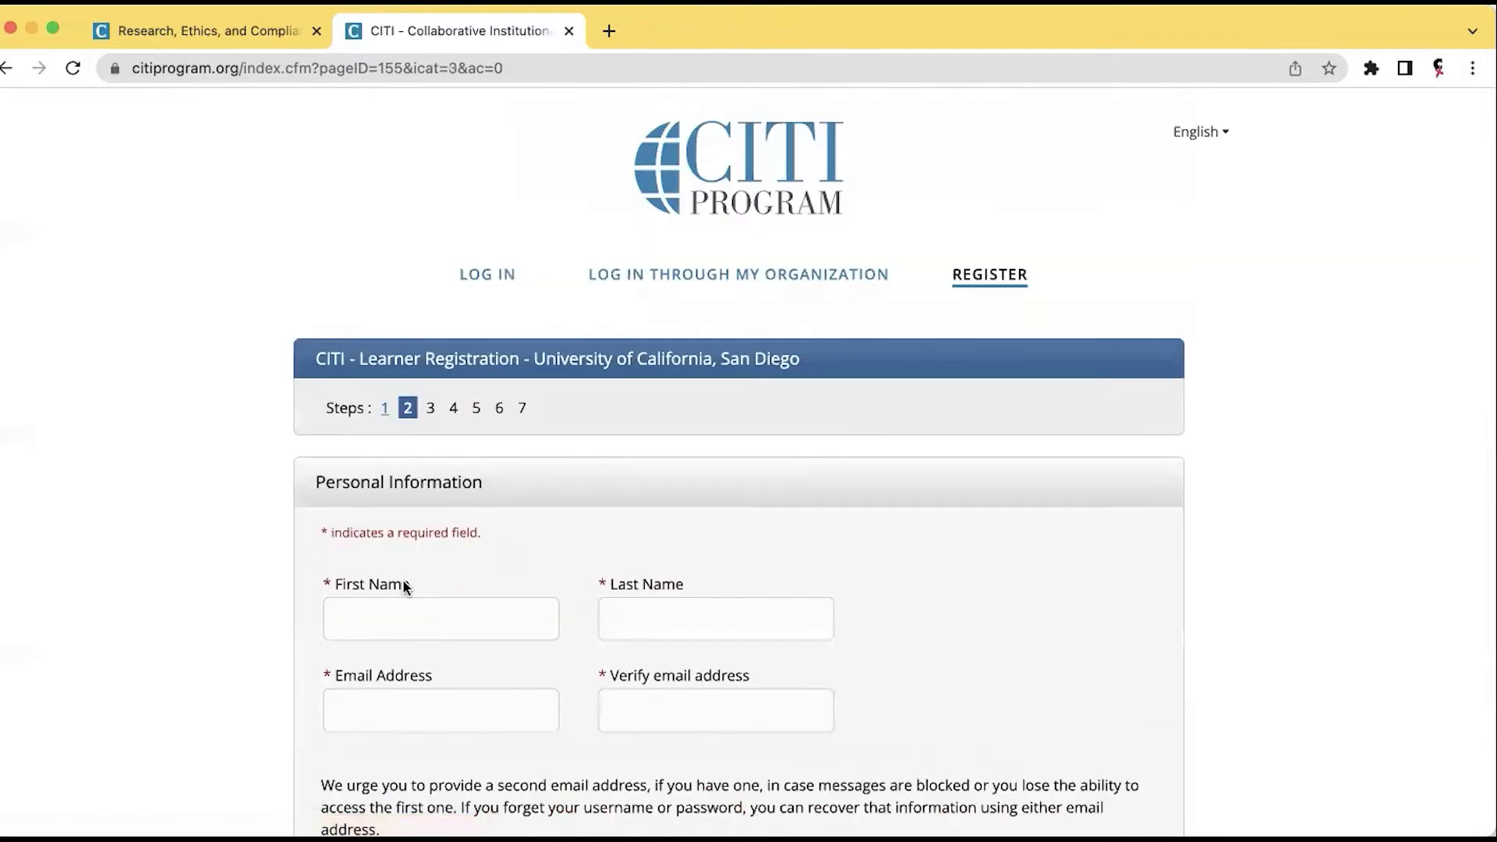
{"action": "scroll", "coordinate": [428, 561], "scroll_direction": "down", "scroll_amount": 1}
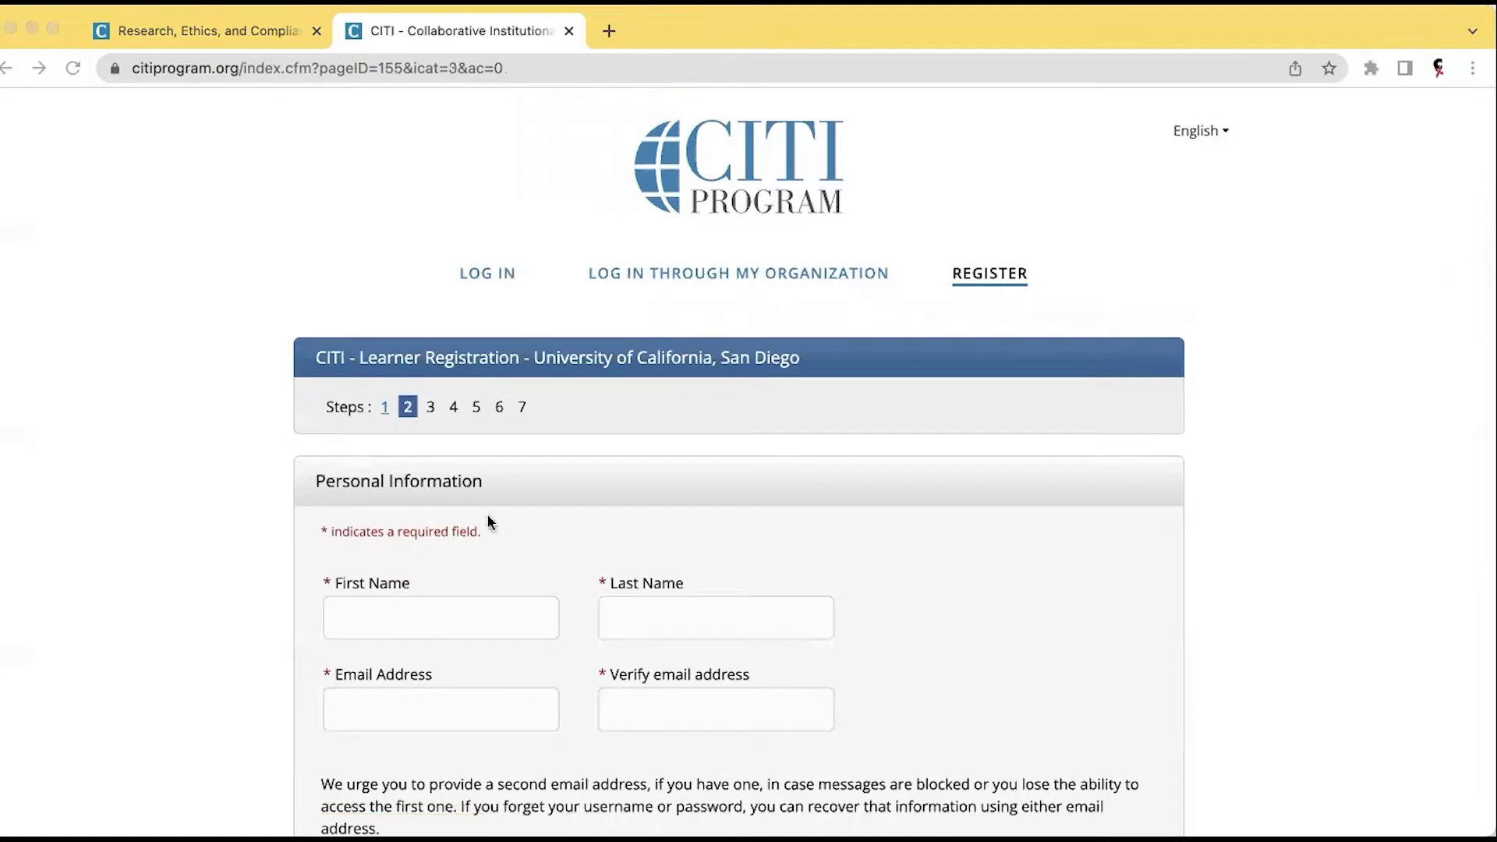
{"action": "left_click", "coordinate": [352, 617]}
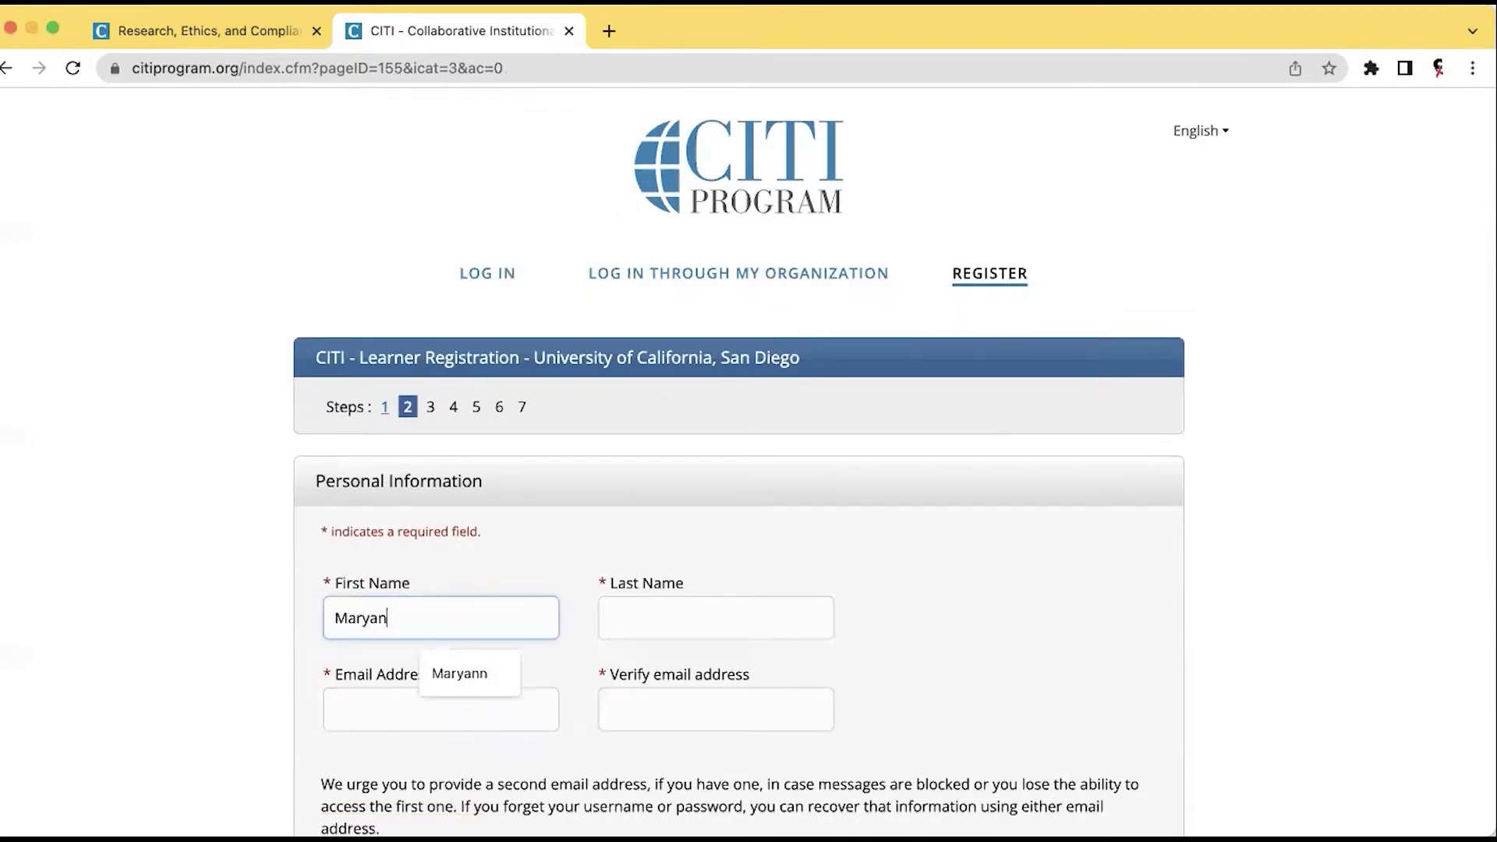
{"action": "key", "text": "Tab"}
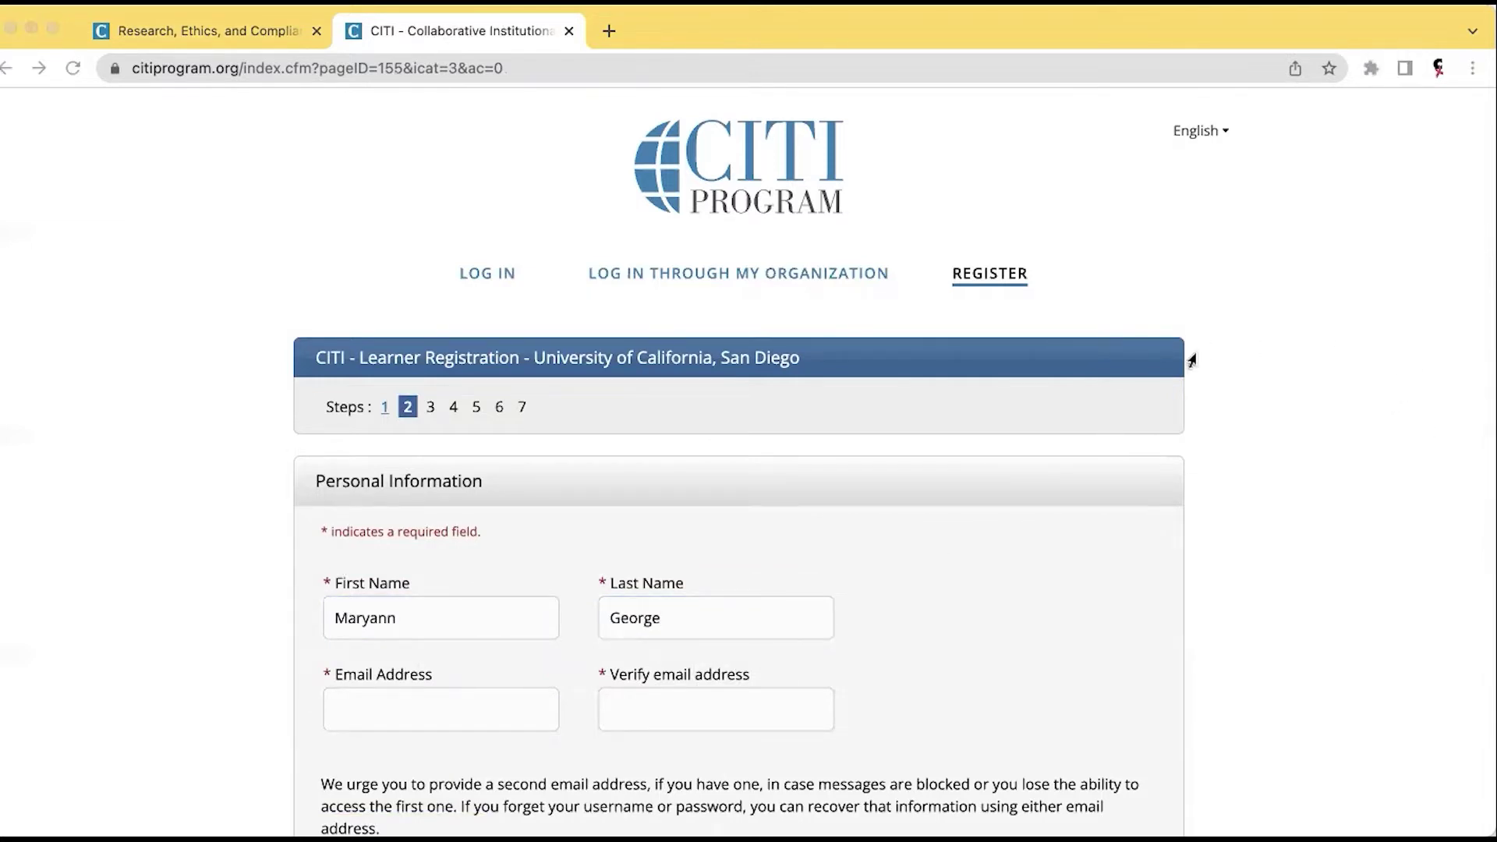
Fill in and verify the learner's e-mail address, then continue to step 3.
{"action": "left_click", "coordinate": [420, 708]}
{"action": "left_click", "coordinate": [420, 708]}
{"action": "key", "text": "super+v"}
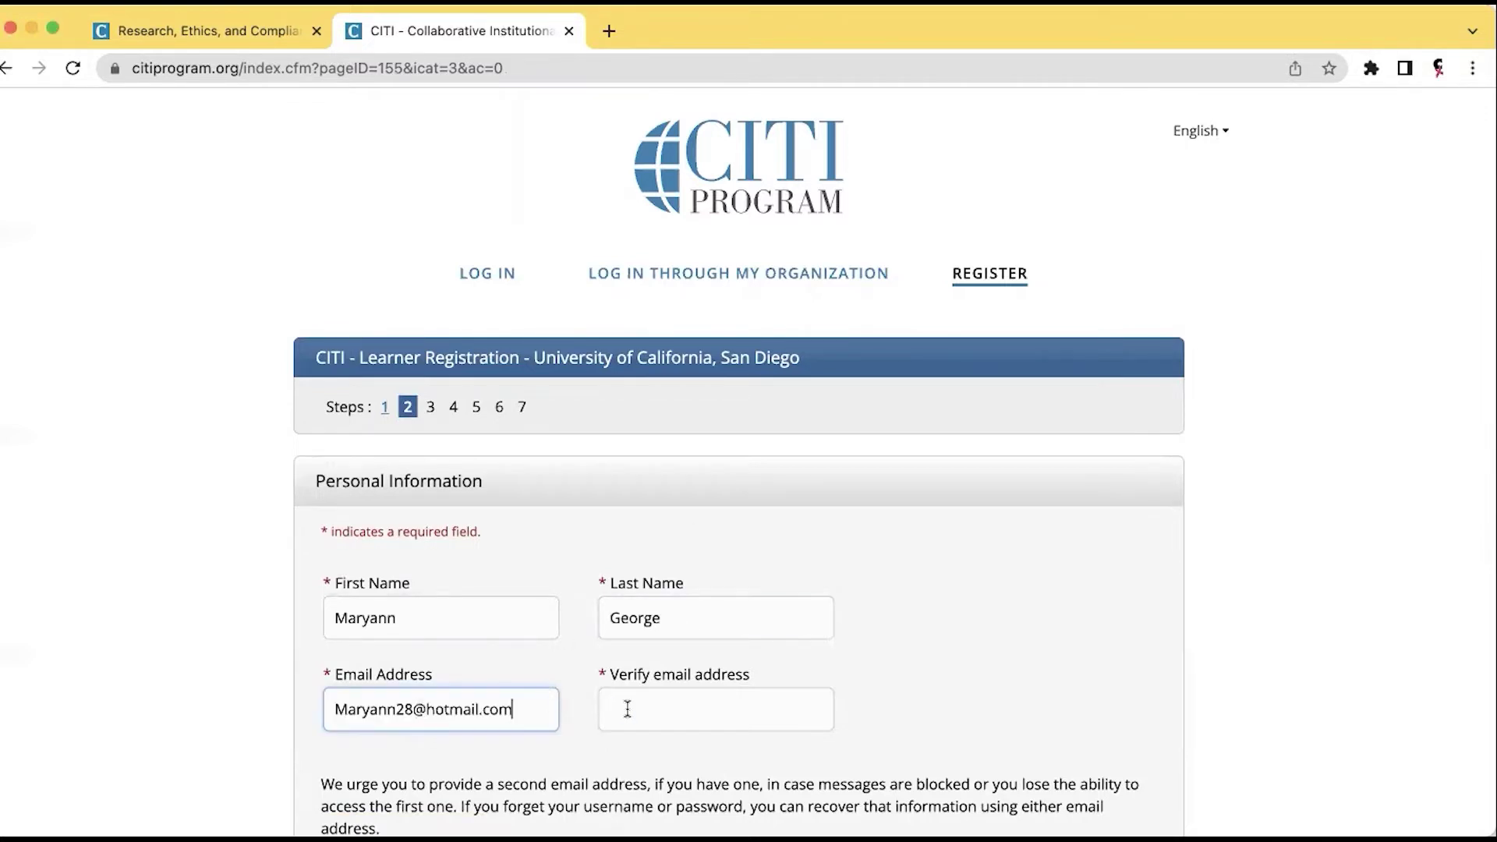
{"action": "left_click", "coordinate": [628, 709]}
{"action": "key", "text": "super+v"}
{"action": "scroll", "coordinate": [745, 666], "scroll_direction": "down", "scroll_amount": 3}
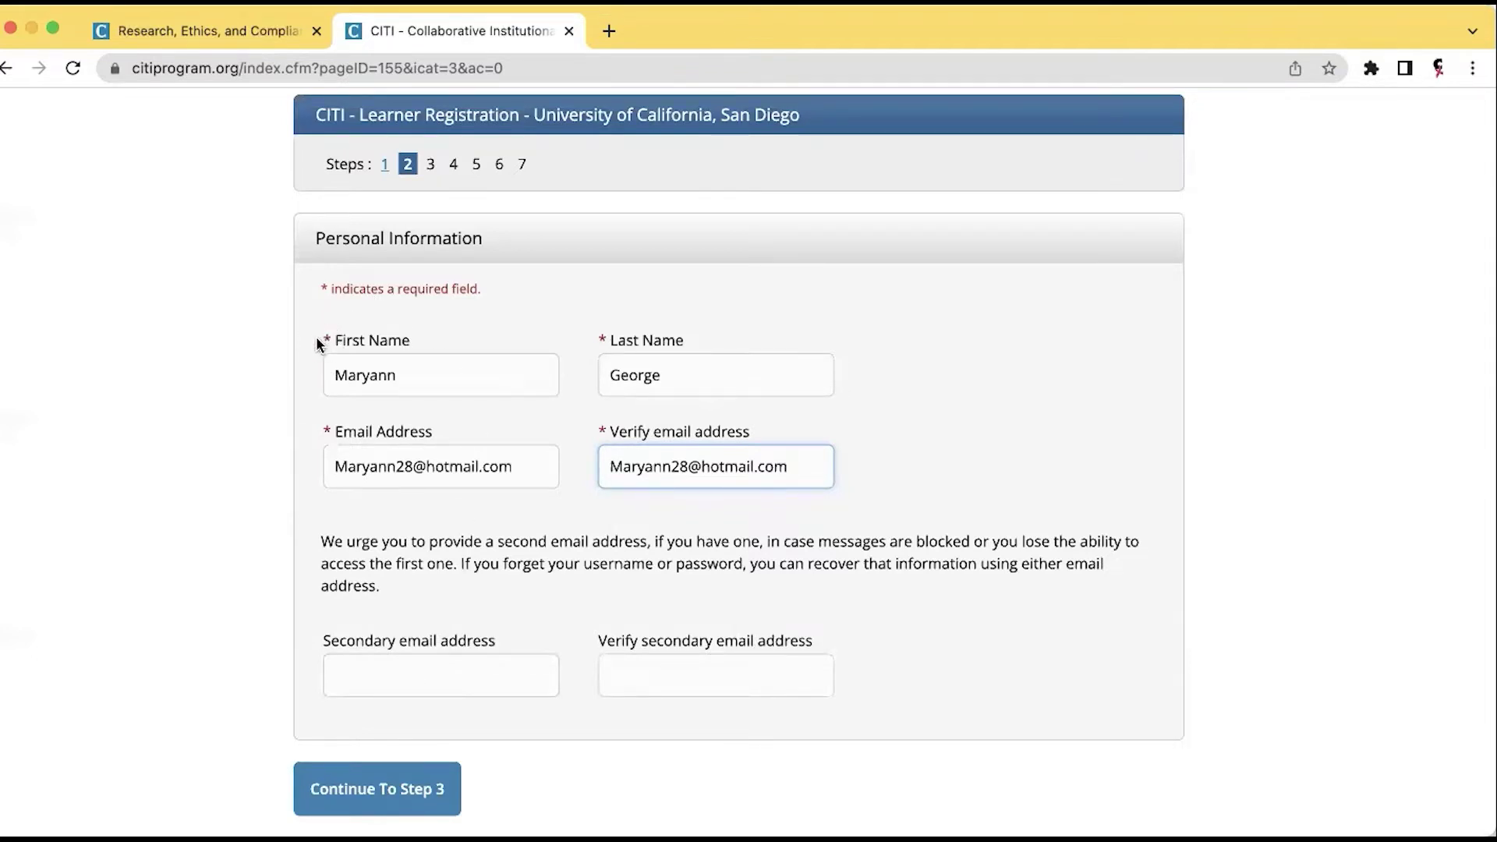
{"action": "left_click", "coordinate": [372, 789]}
{"action": "scroll", "coordinate": [369, 790], "scroll_direction": "down", "scroll_amount": 2}
{"action": "scroll", "coordinate": [368, 783], "scroll_direction": "down", "scroll_amount": 1}
Enter a username and the account password, repeated in the verify field.
{"action": "left_click", "coordinate": [426, 473]}
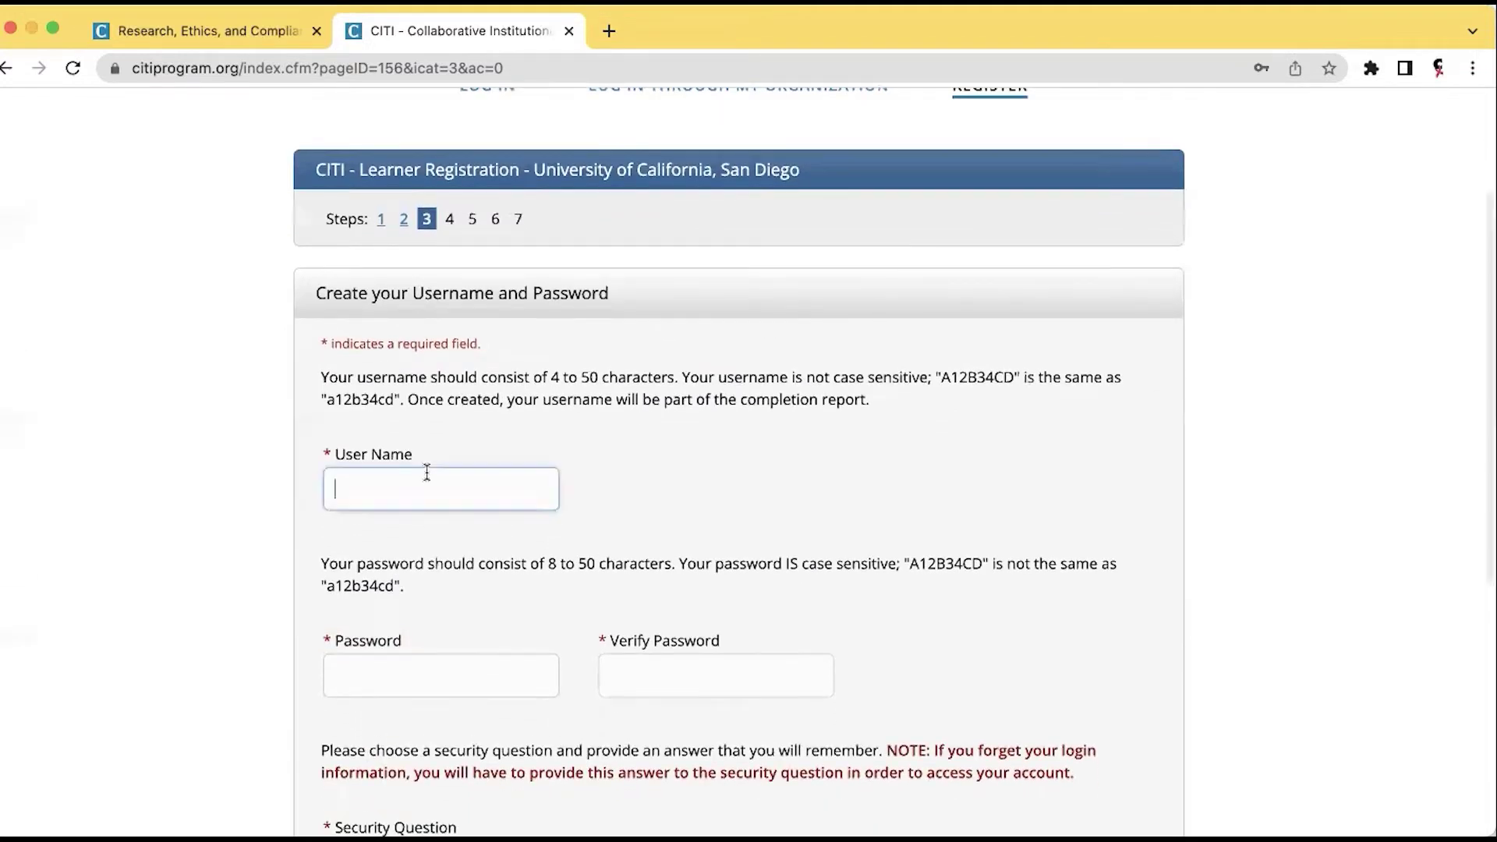
{"action": "scroll", "coordinate": [619, 417], "scroll_direction": "down", "scroll_amount": 2}
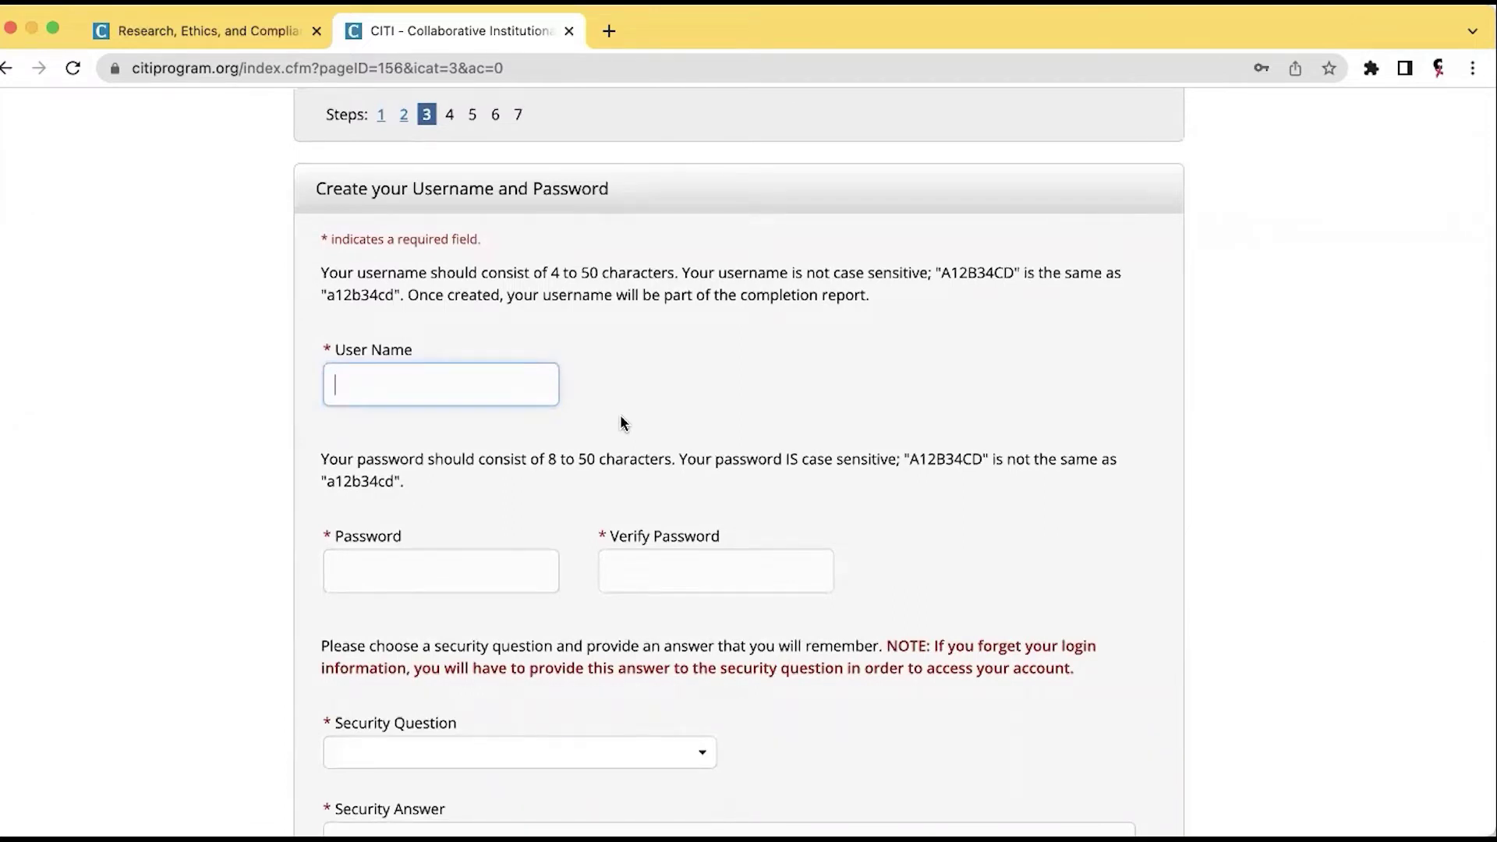
{"action": "scroll", "coordinate": [620, 417], "scroll_direction": "down", "scroll_amount": 1}
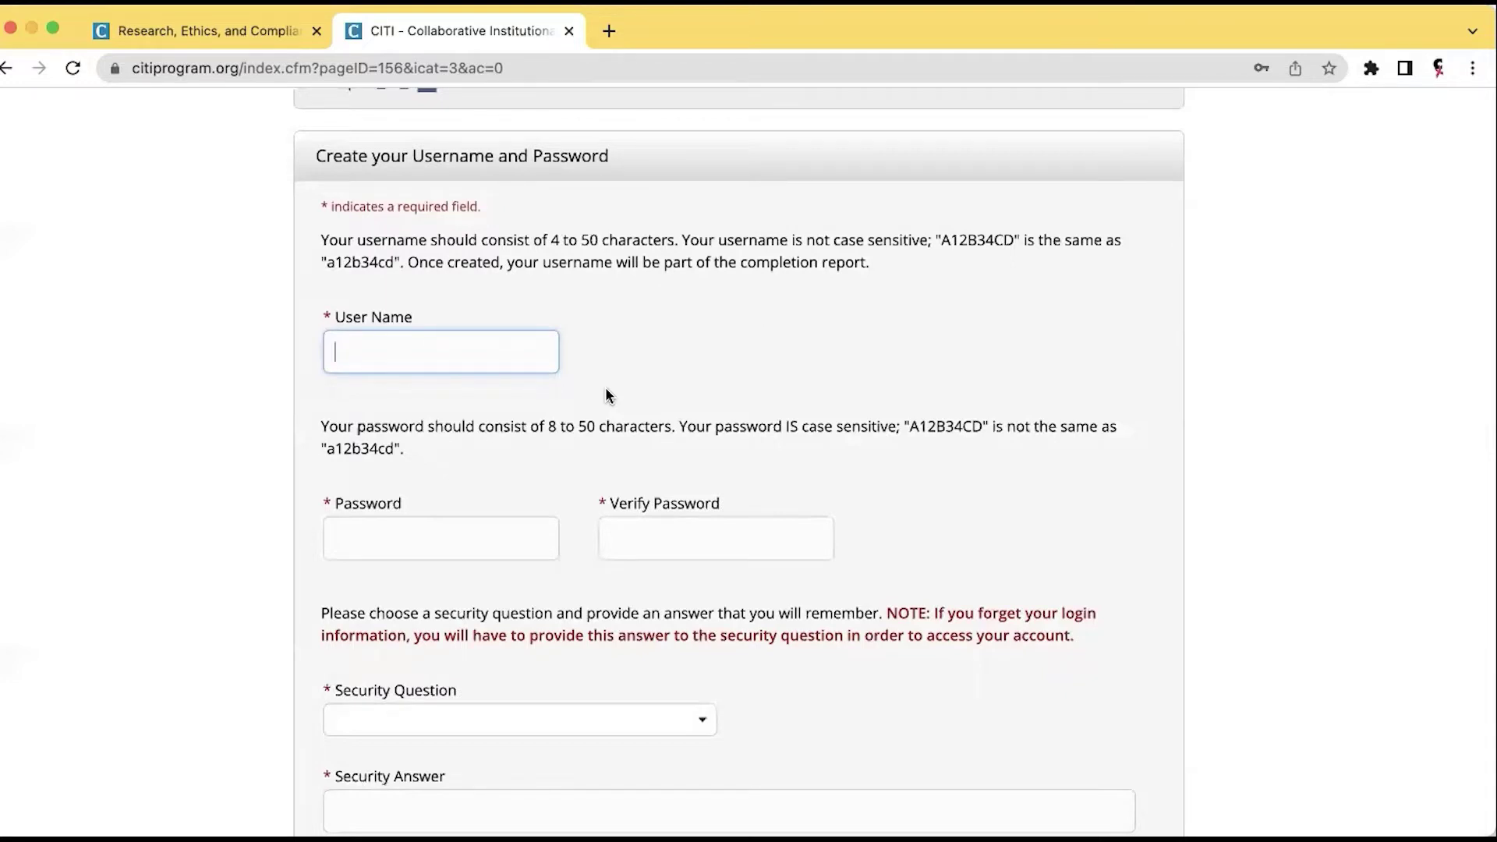
{"action": "type", "text": "Maryann28"}
{"action": "left_click", "coordinate": [446, 538]}
{"action": "key", "text": "super+v"}
{"action": "left_click", "coordinate": [702, 544]}
{"action": "key", "text": "super+v"}
Choose the 'In what city were you born?' security question and fill in its answer.
{"action": "scroll", "coordinate": [572, 596], "scroll_direction": "down", "scroll_amount": 5}
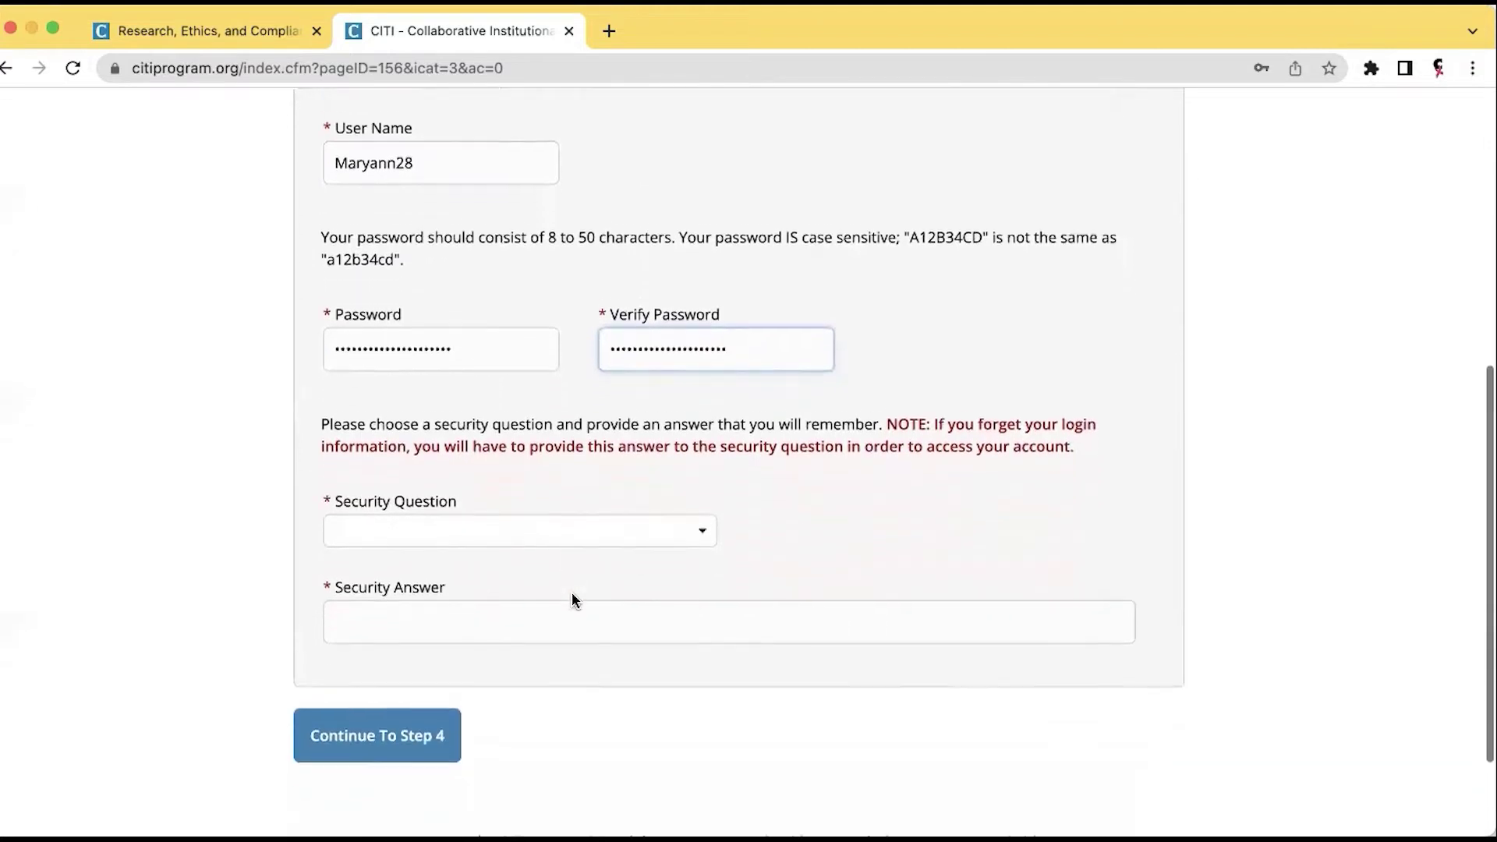
{"action": "left_click", "coordinate": [700, 519]}
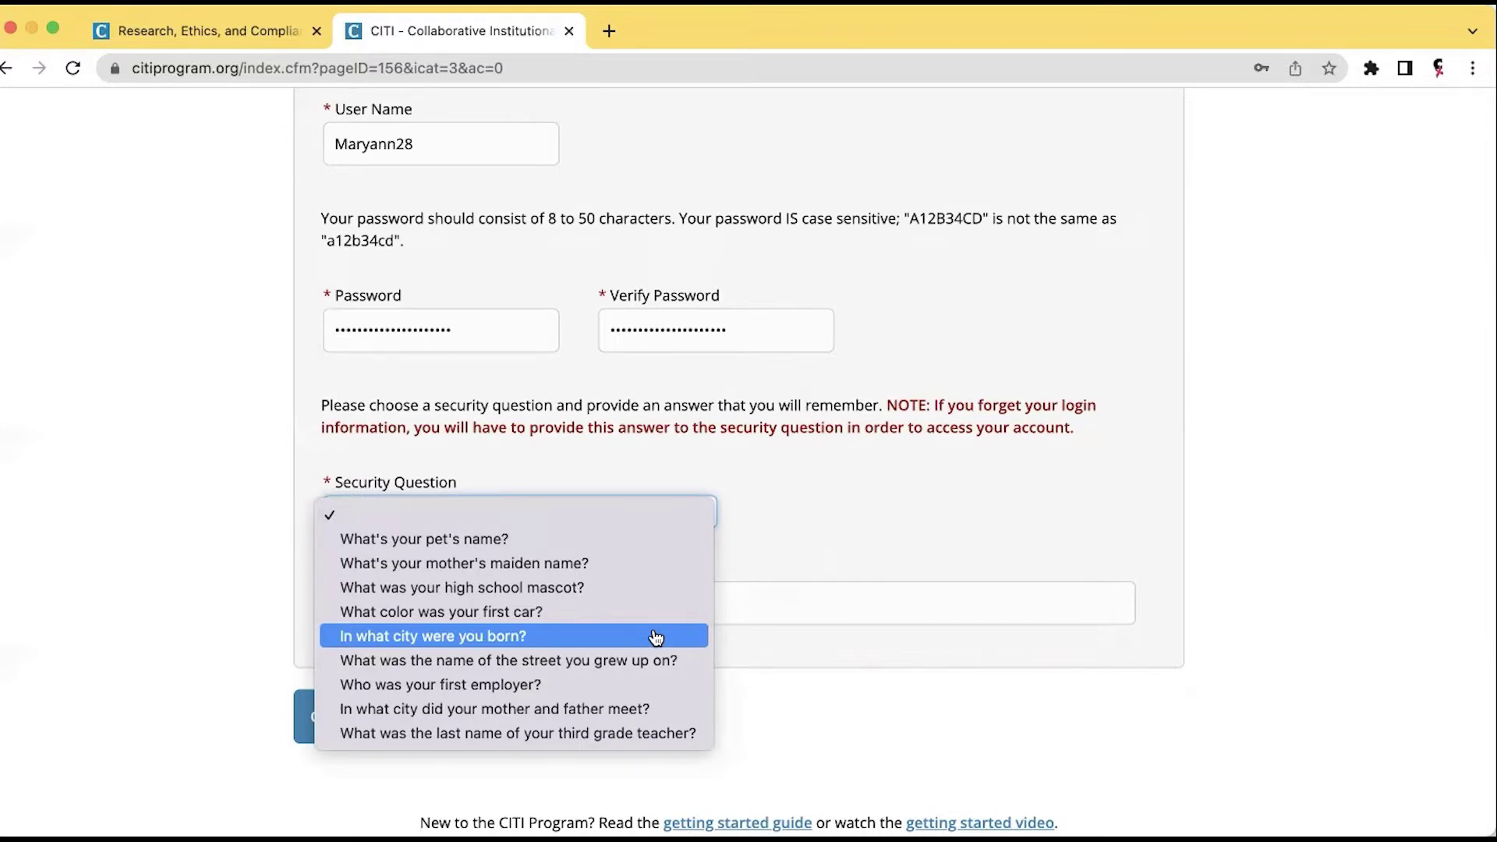
{"action": "left_click", "coordinate": [656, 636]}
{"action": "left_click", "coordinate": [646, 594]}
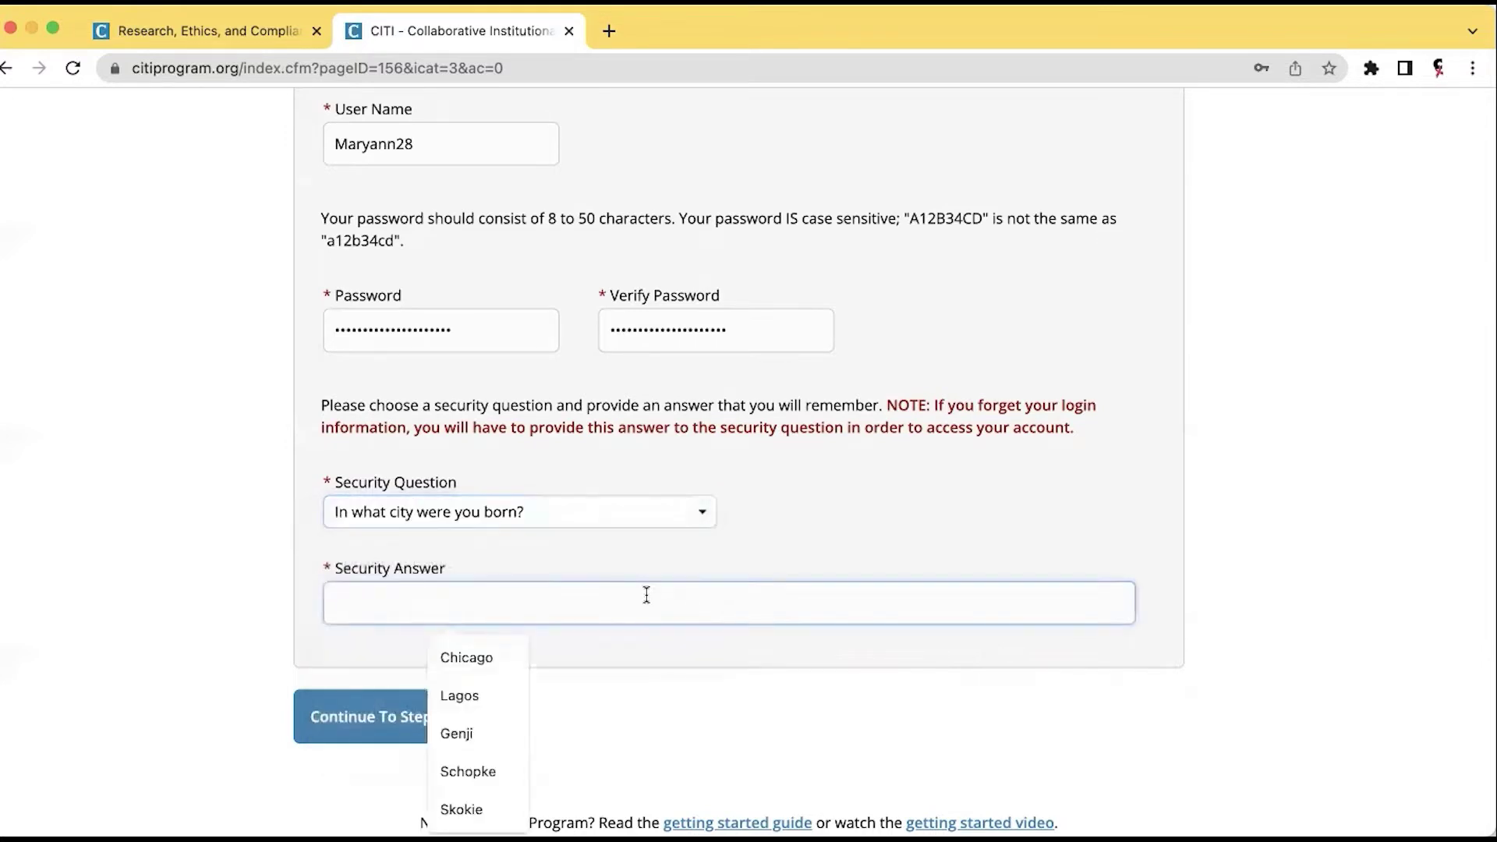
{"action": "left_click", "coordinate": [476, 658]}
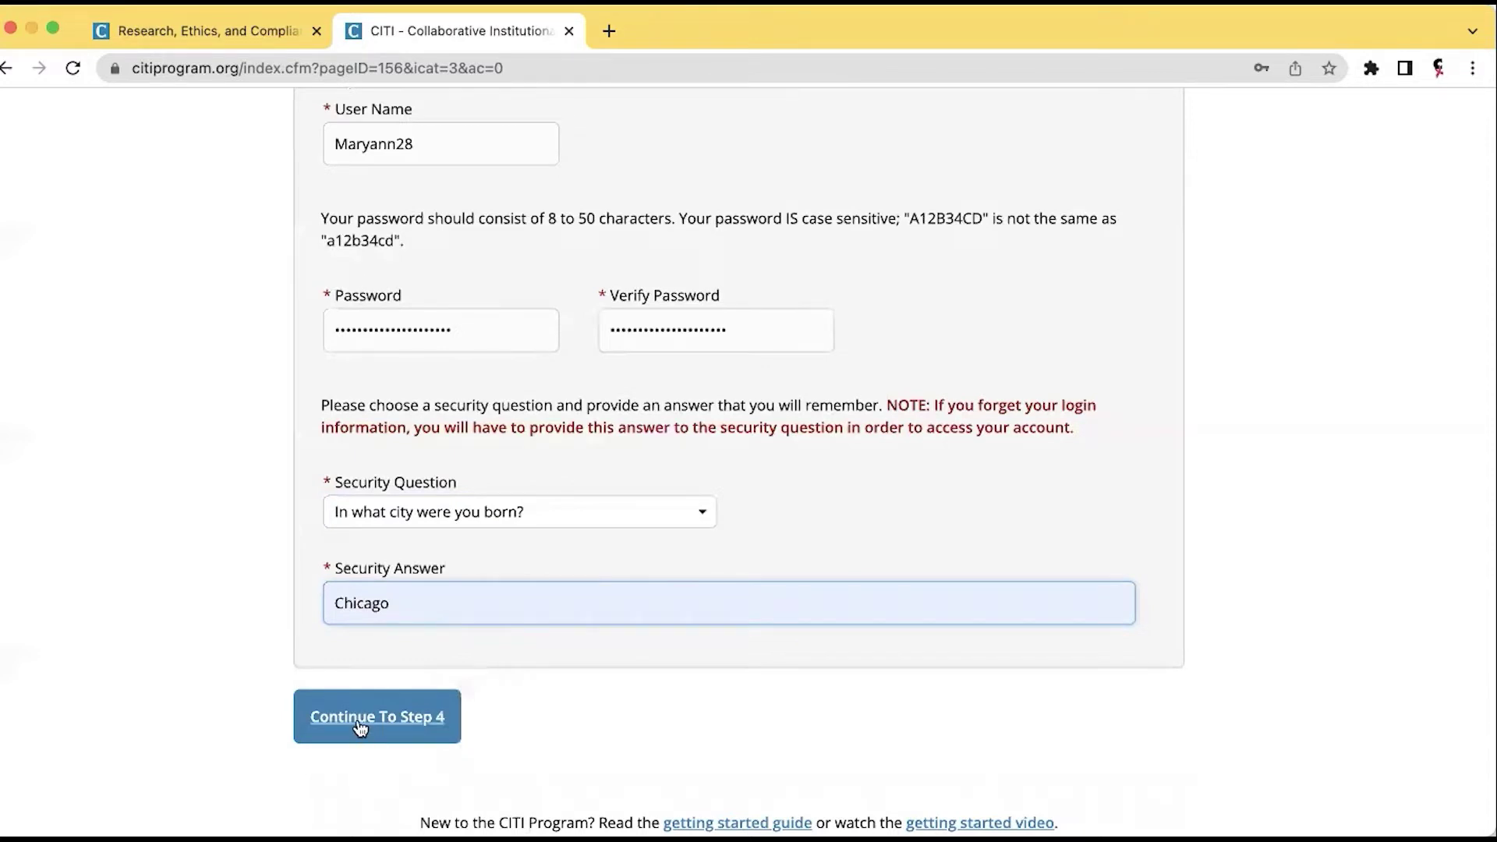
{"action": "scroll", "coordinate": [184, 608], "scroll_direction": "up", "scroll_amount": 3}
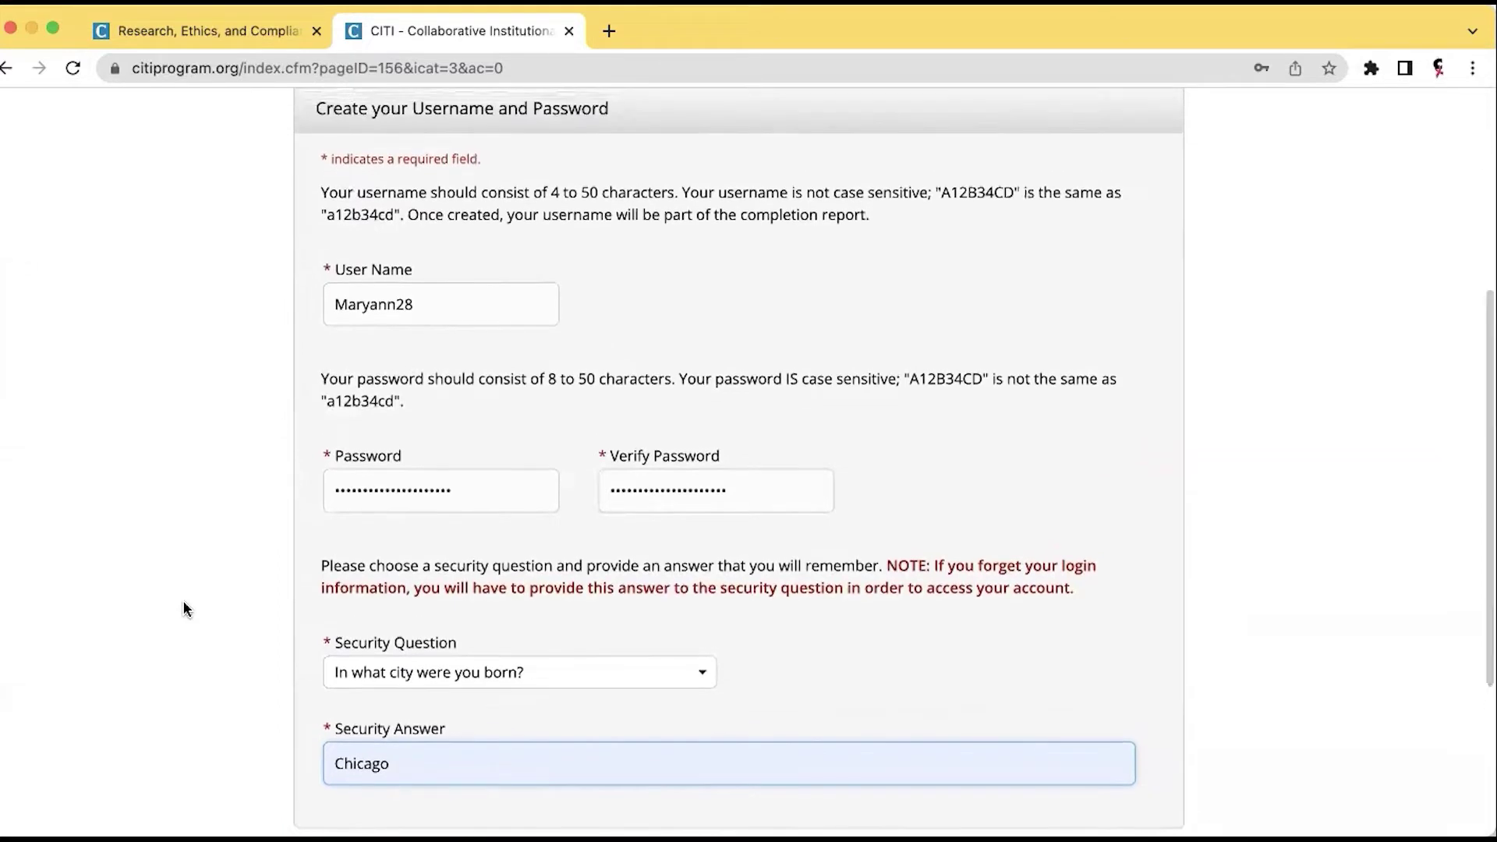
{"action": "scroll", "coordinate": [183, 602], "scroll_direction": "down", "scroll_amount": 1}
{"action": "scroll", "coordinate": [184, 608], "scroll_direction": "down", "scroll_amount": 1}
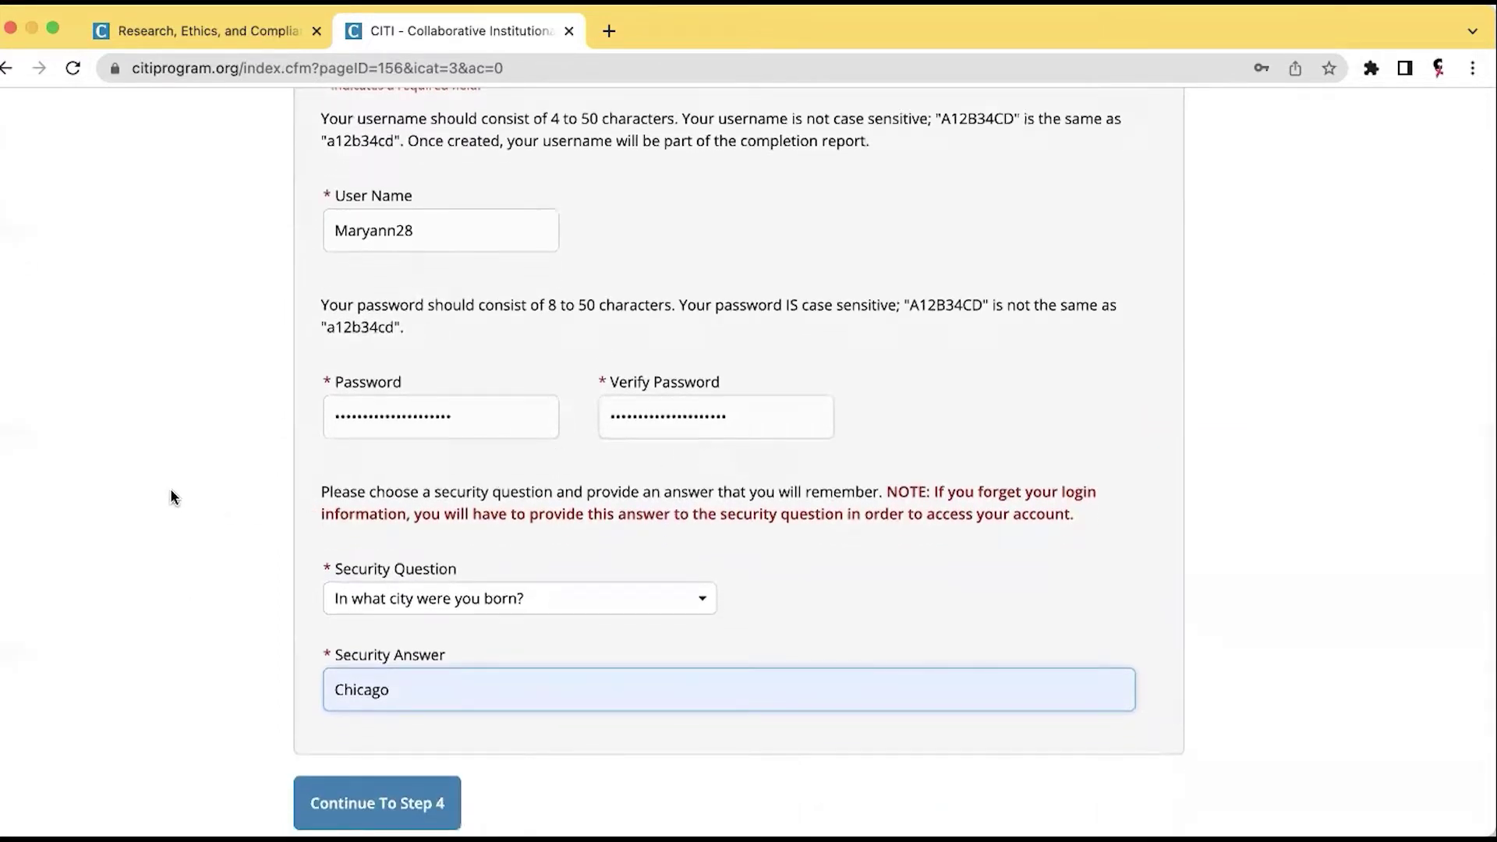
{"action": "scroll", "coordinate": [171, 496], "scroll_direction": "up", "scroll_amount": 1}
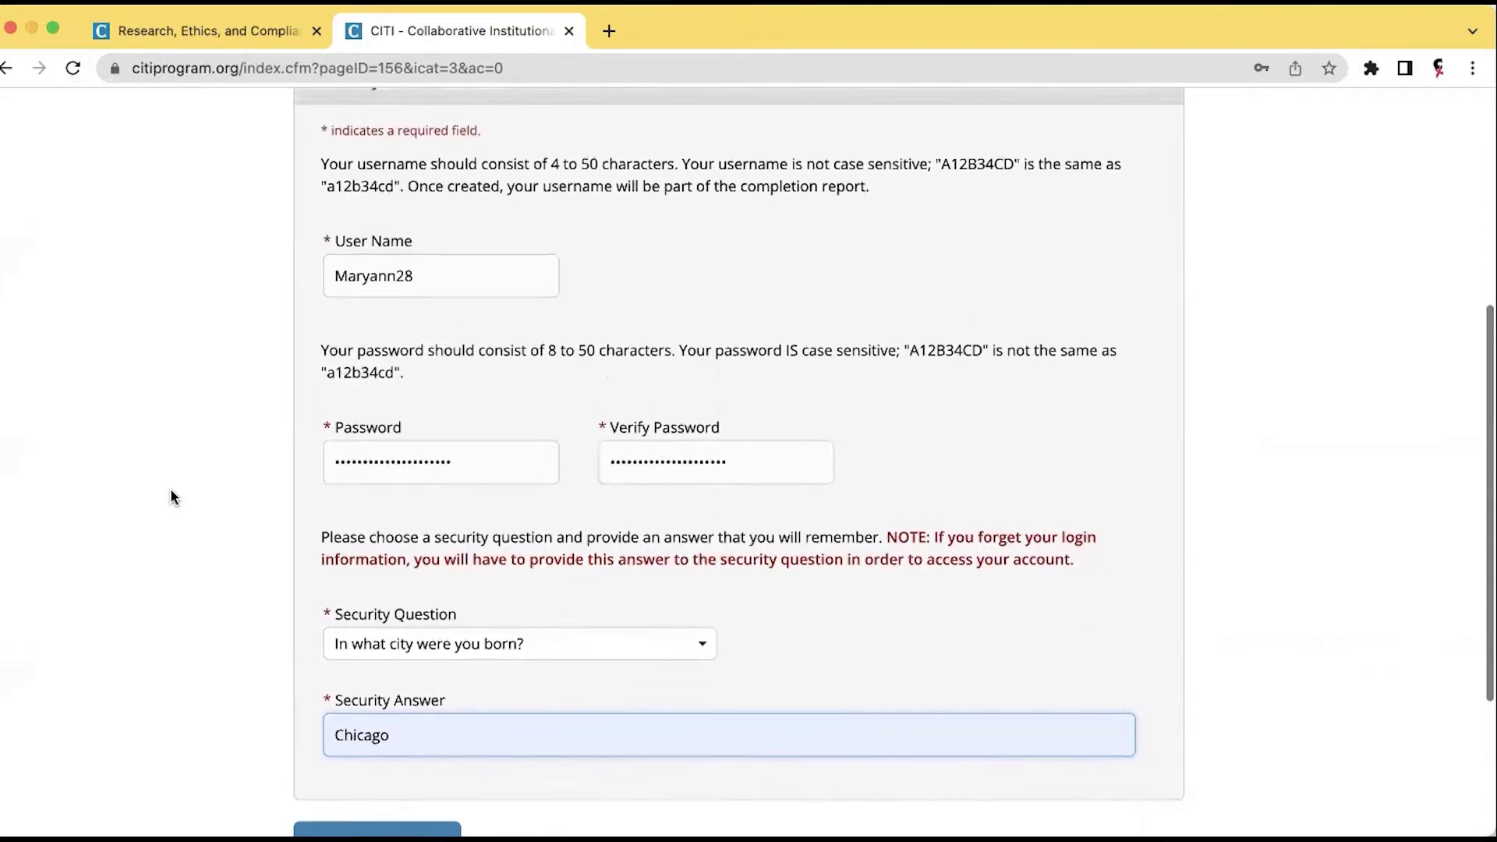
{"action": "scroll", "coordinate": [171, 496], "scroll_direction": "down", "scroll_amount": 2}
{"action": "scroll", "coordinate": [173, 497], "scroll_direction": "down", "scroll_amount": 1}
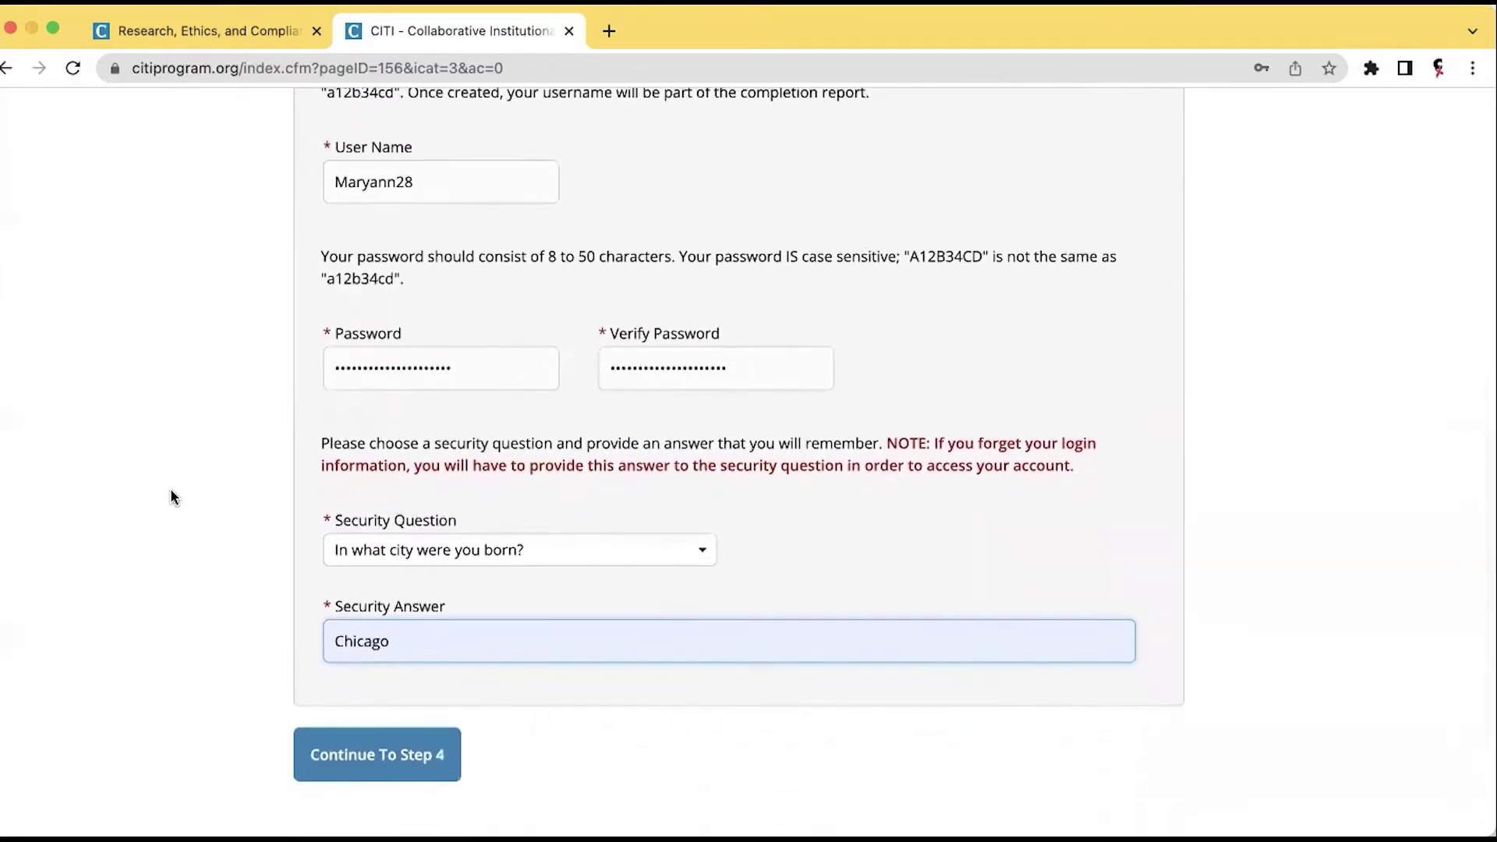
On step 4, set country of residence to United States and choose No for contact about other courses.
{"action": "left_click", "coordinate": [363, 771]}
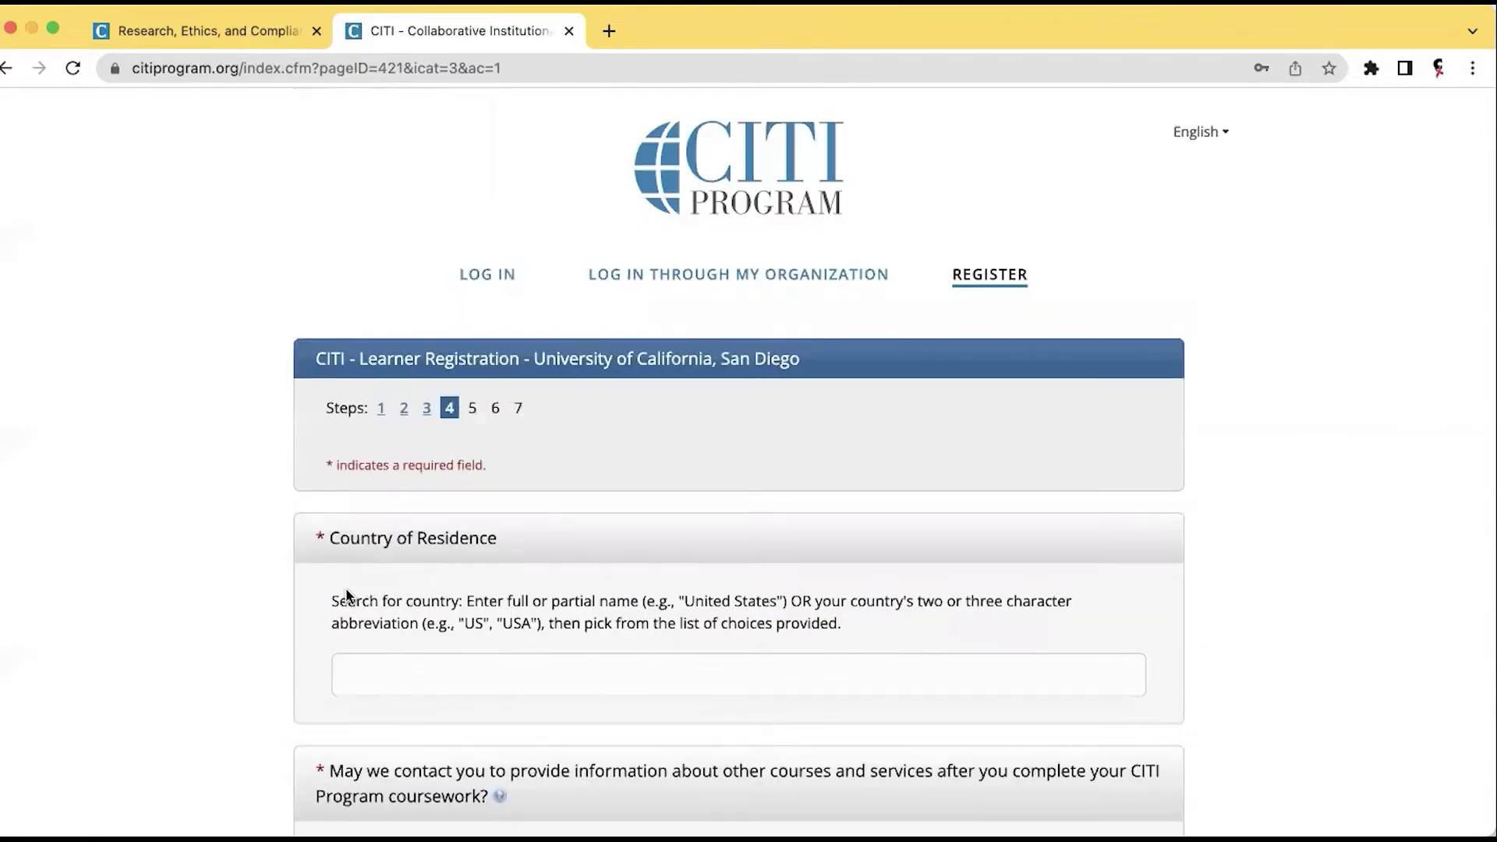
{"action": "scroll", "coordinate": [347, 596], "scroll_direction": "down", "scroll_amount": 3}
{"action": "left_click", "coordinate": [387, 552]}
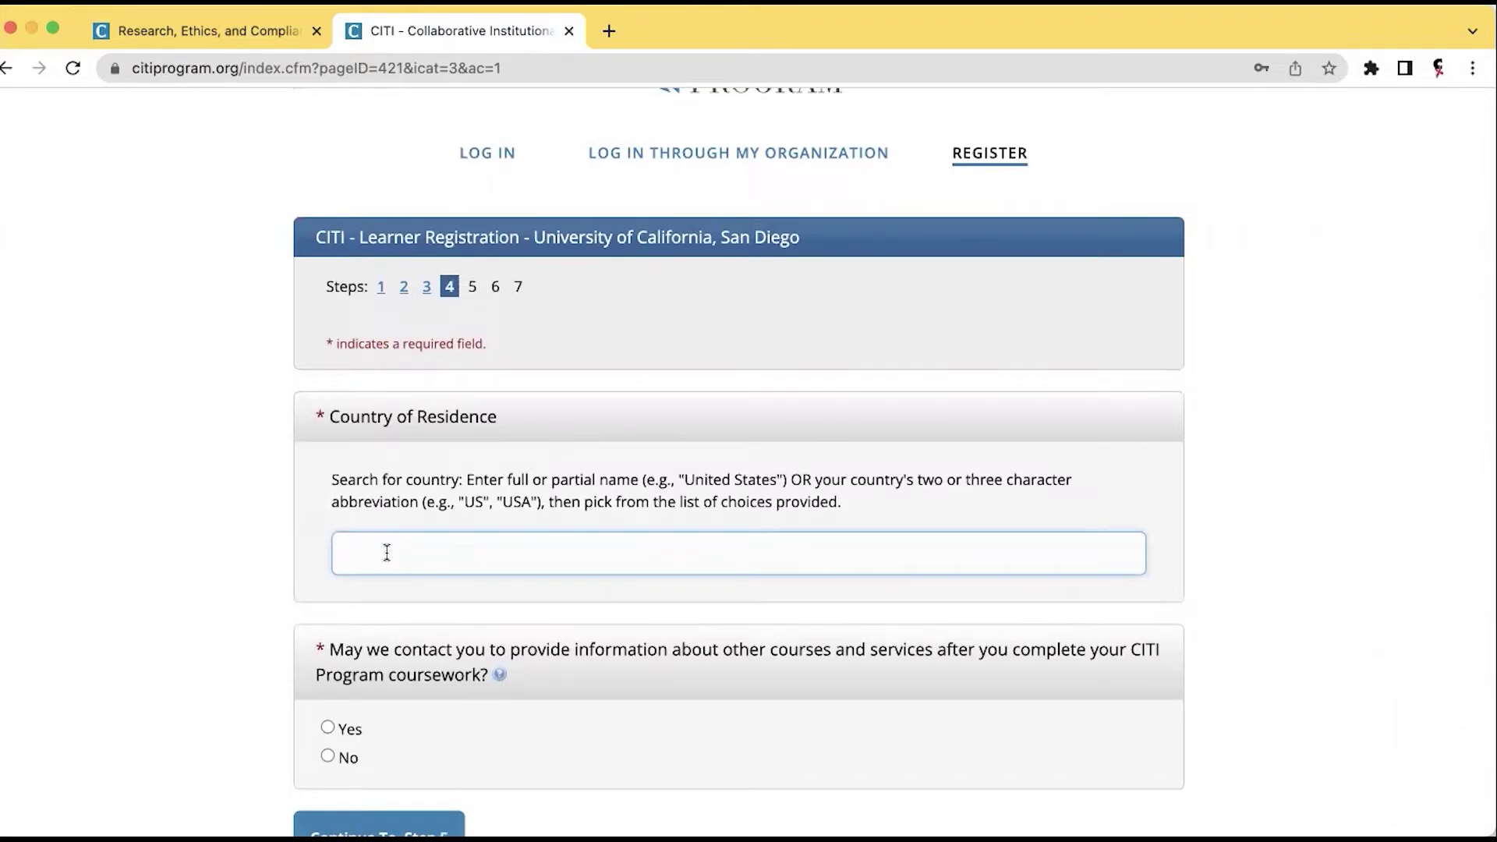
{"action": "type", "text": "USA"}
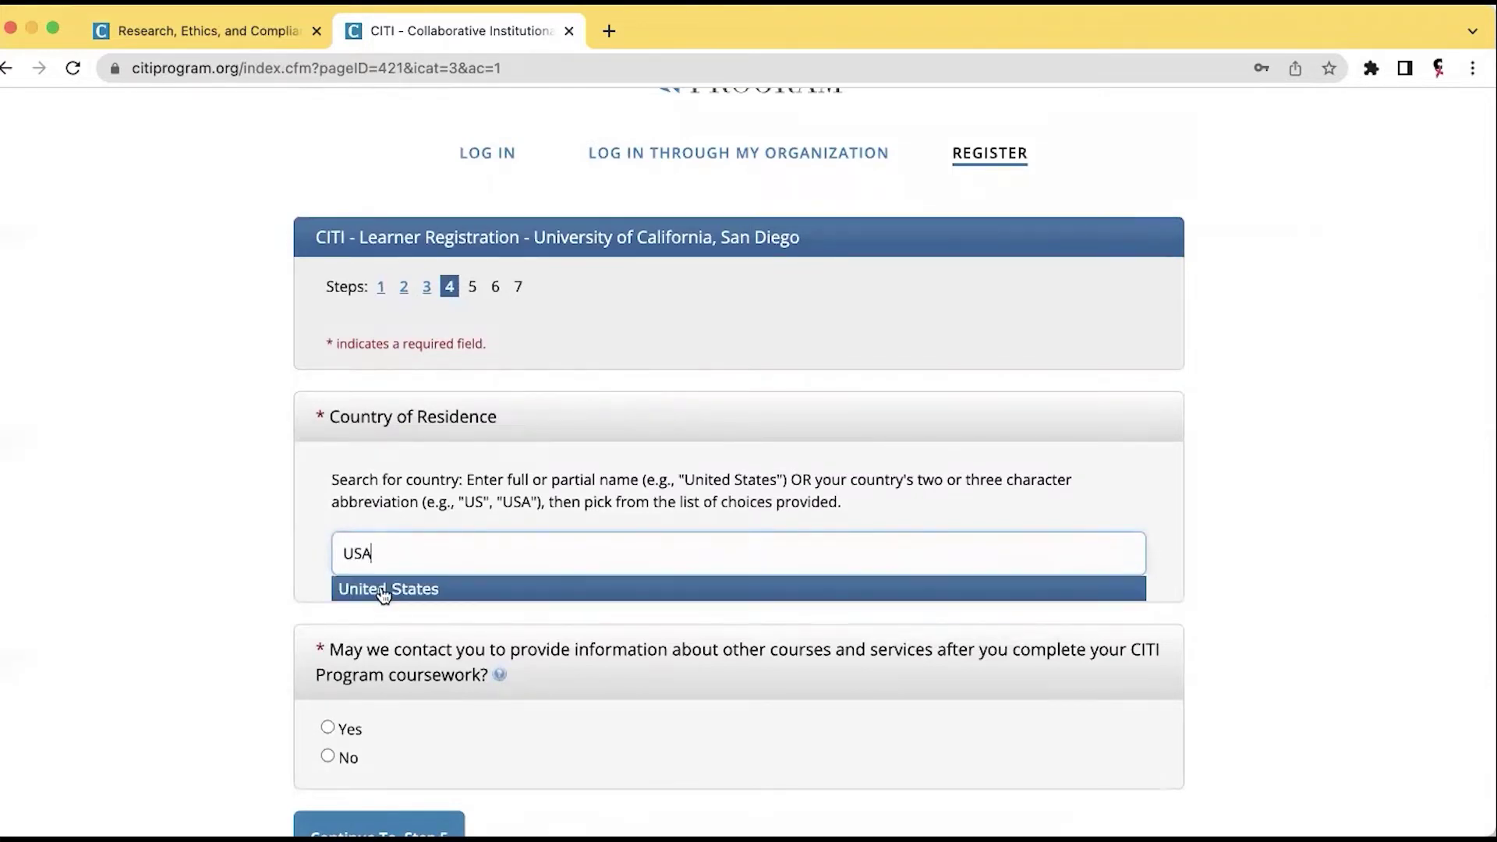
{"action": "left_click", "coordinate": [380, 586]}
{"action": "scroll", "coordinate": [312, 617], "scroll_direction": "down", "scroll_amount": 3}
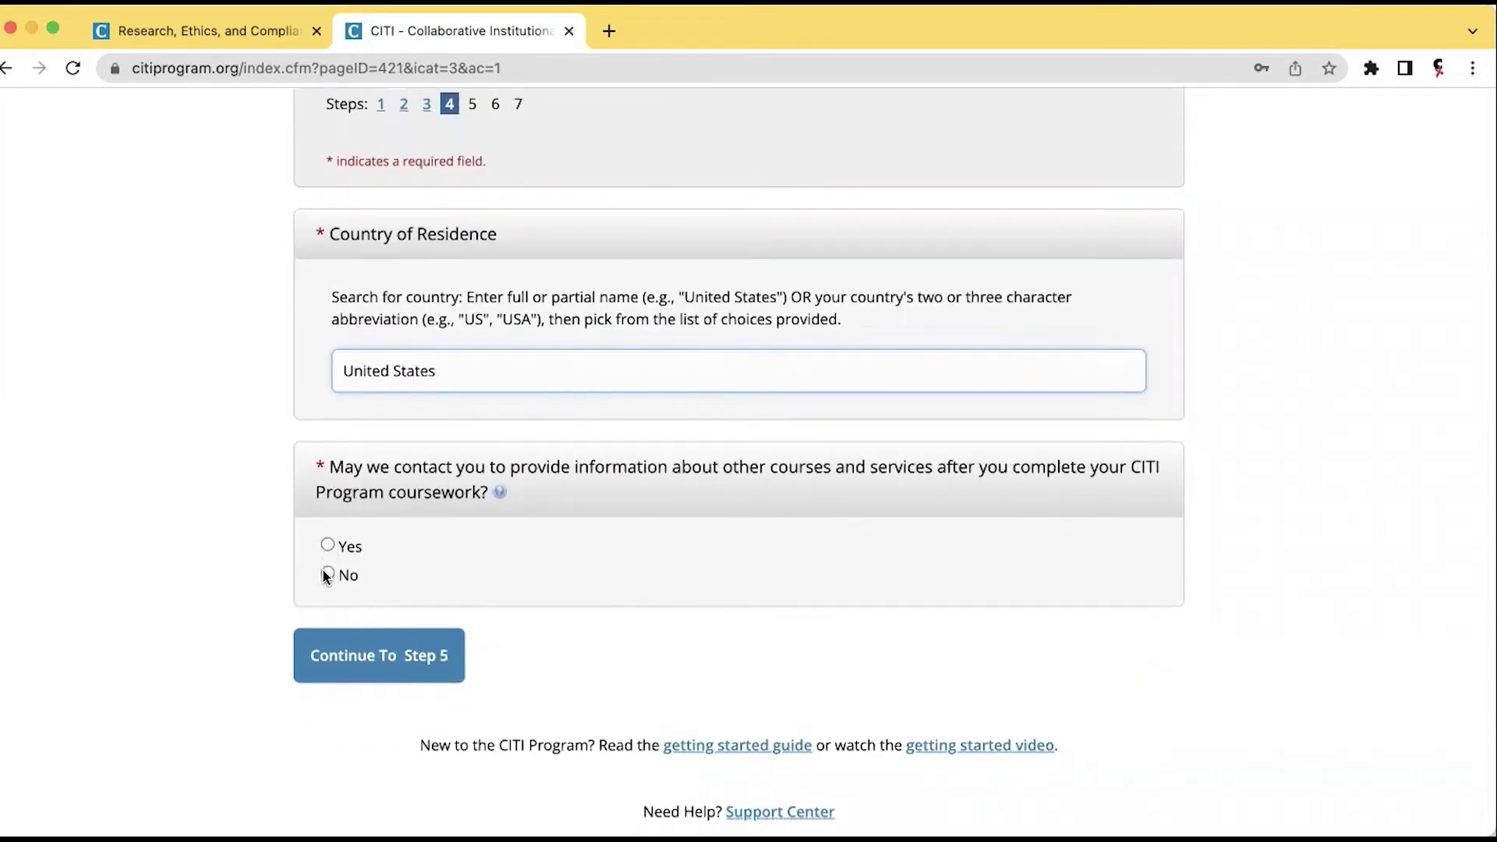
{"action": "left_click", "coordinate": [327, 574]}
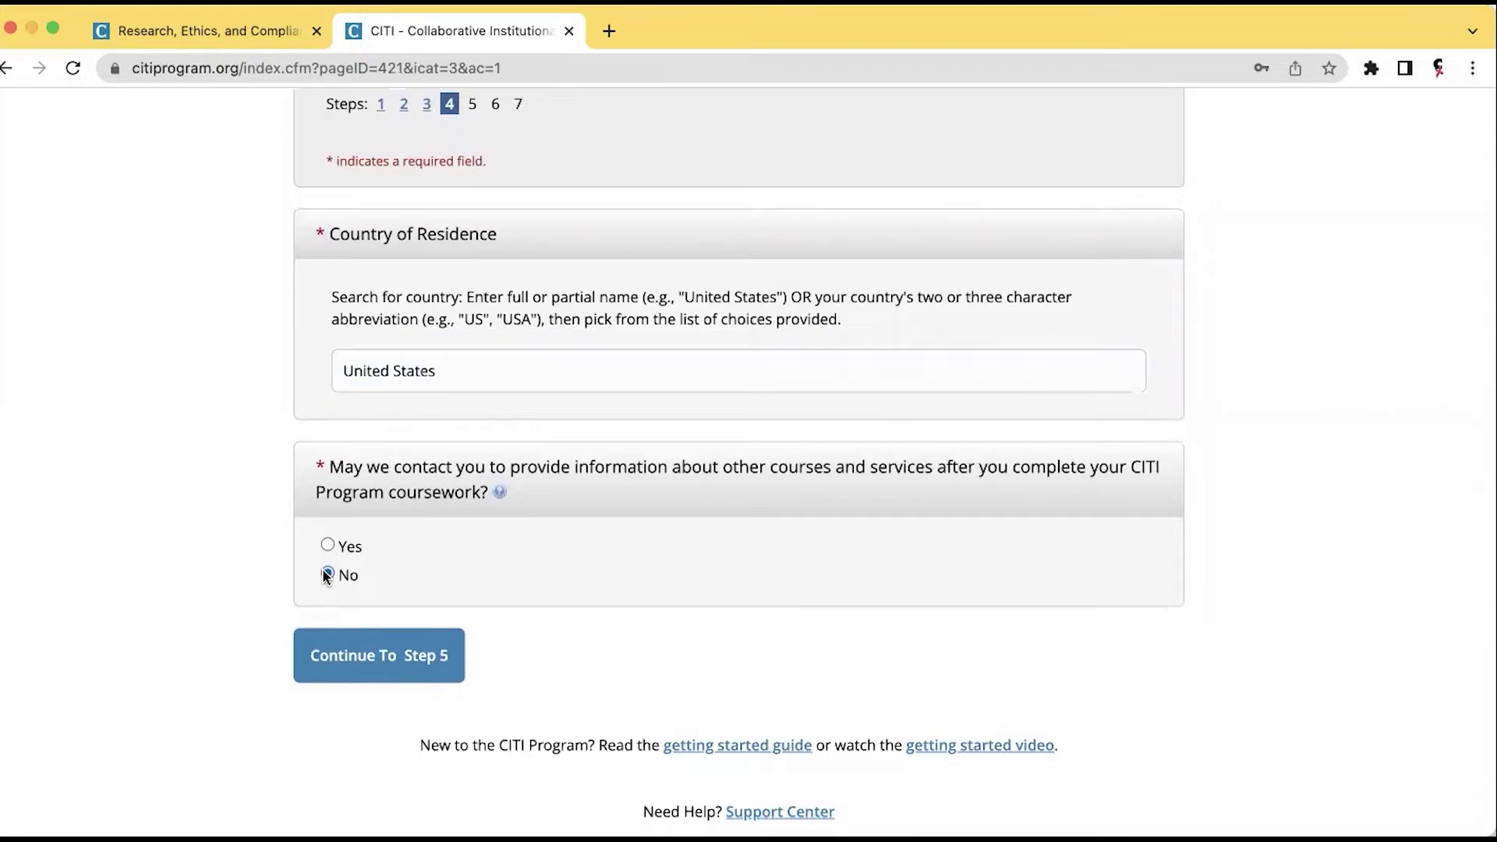
On registration step 5, choose No for Continuing Education Unit credit.
{"action": "left_click", "coordinate": [403, 667]}
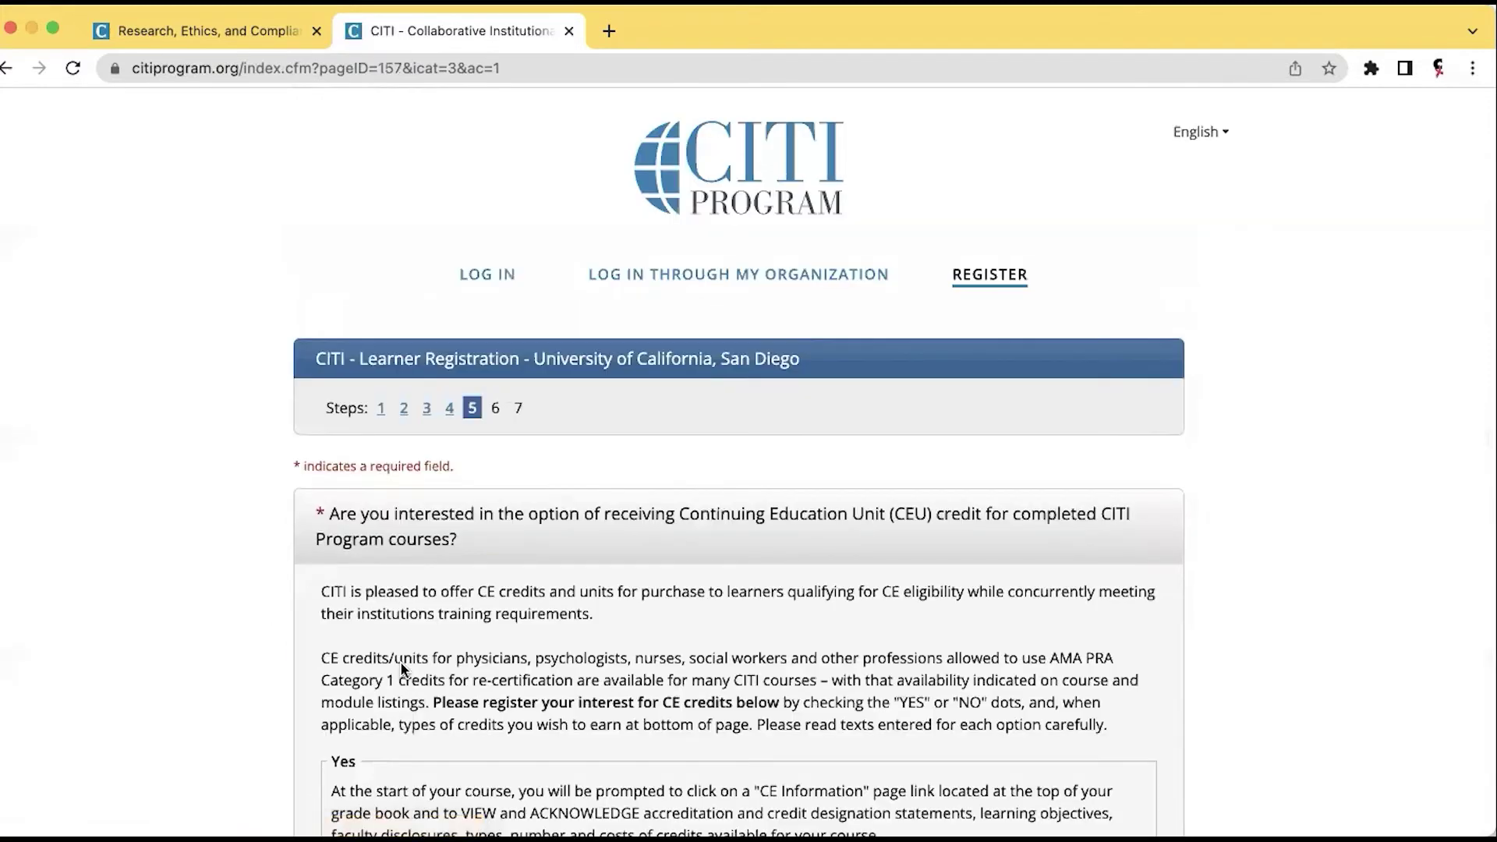
{"action": "scroll", "coordinate": [400, 661], "scroll_direction": "down", "scroll_amount": 3}
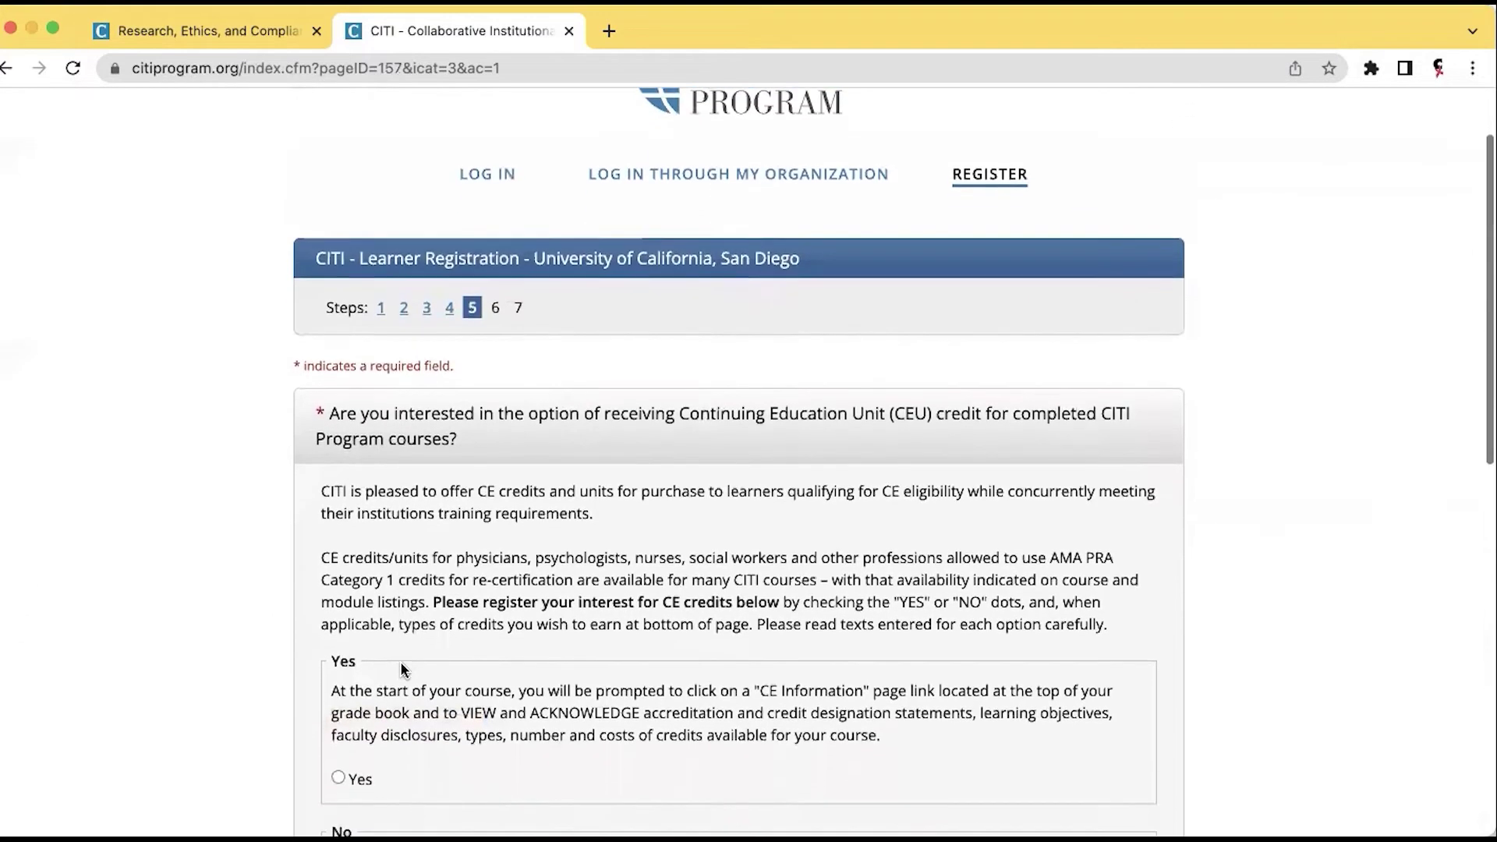
{"action": "scroll", "coordinate": [400, 661], "scroll_direction": "down", "scroll_amount": 1}
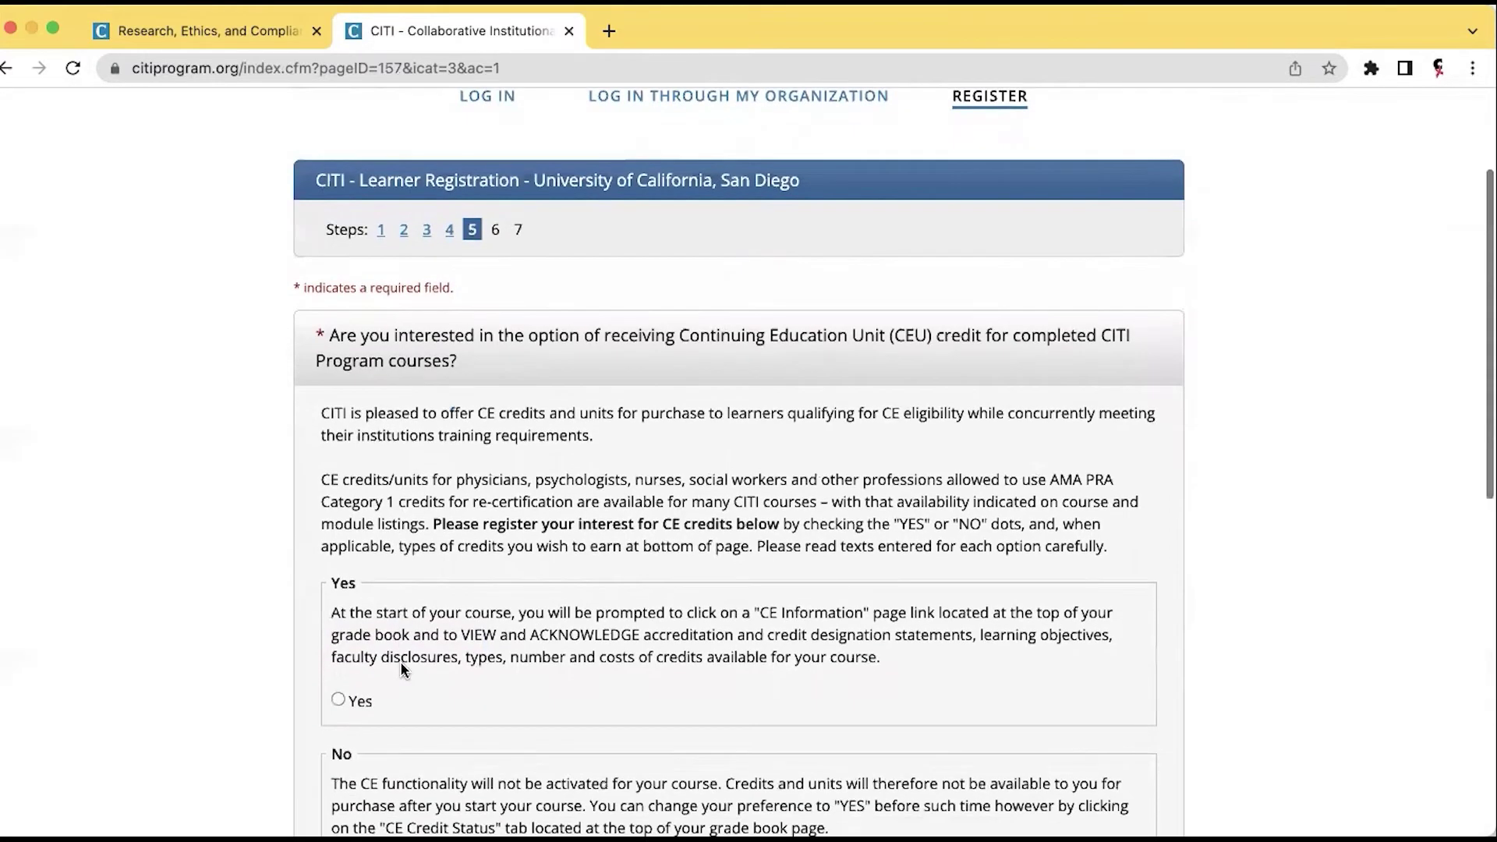
{"action": "scroll", "coordinate": [400, 661], "scroll_direction": "down", "scroll_amount": 3}
{"action": "scroll", "coordinate": [400, 661], "scroll_direction": "down", "scroll_amount": 2}
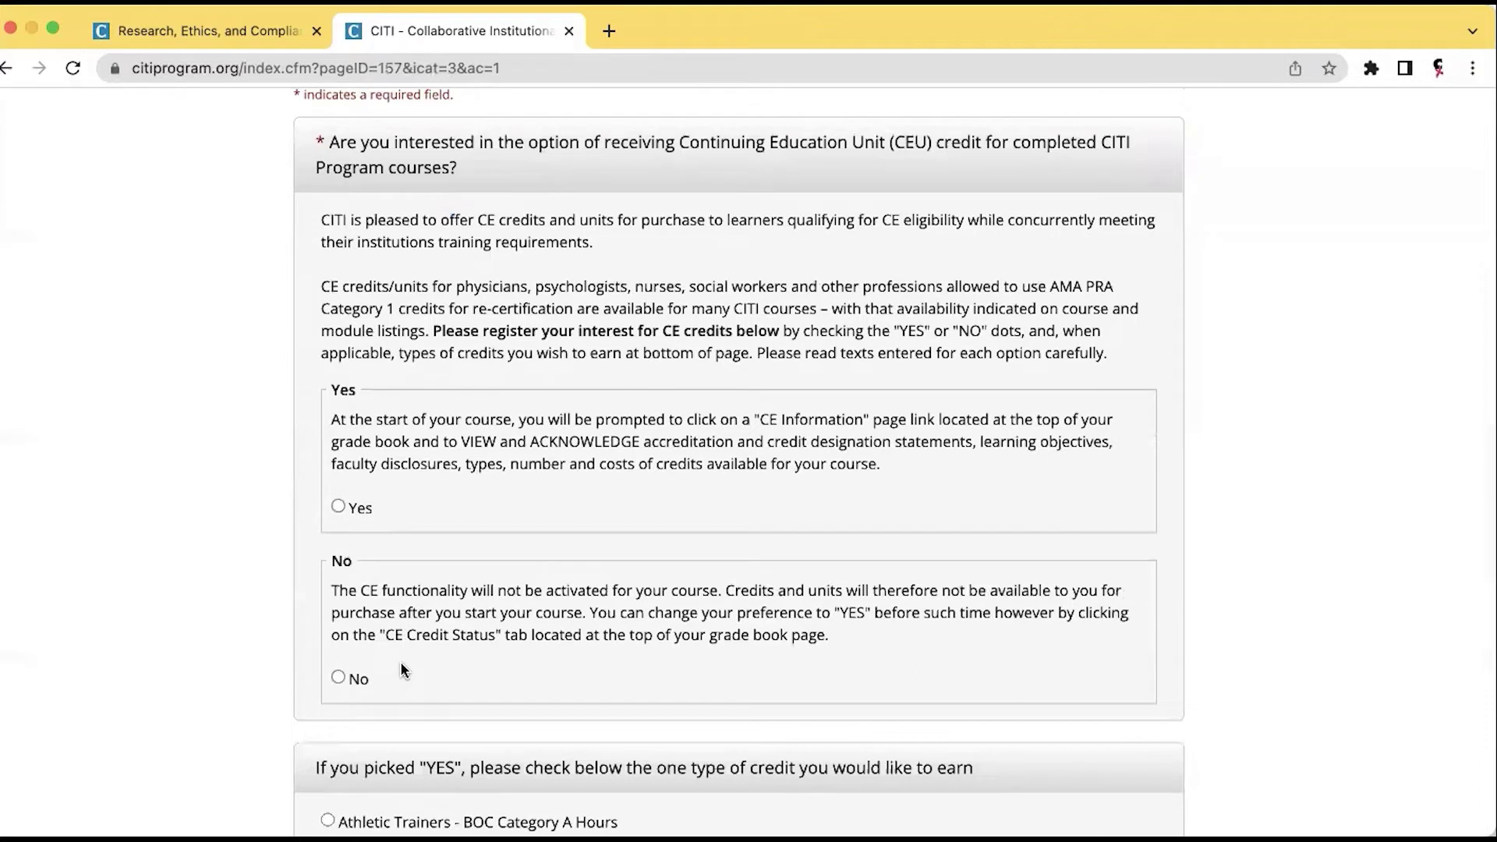
{"action": "left_click", "coordinate": [337, 678]}
{"action": "scroll", "coordinate": [449, 605], "scroll_direction": "down", "scroll_amount": 10}
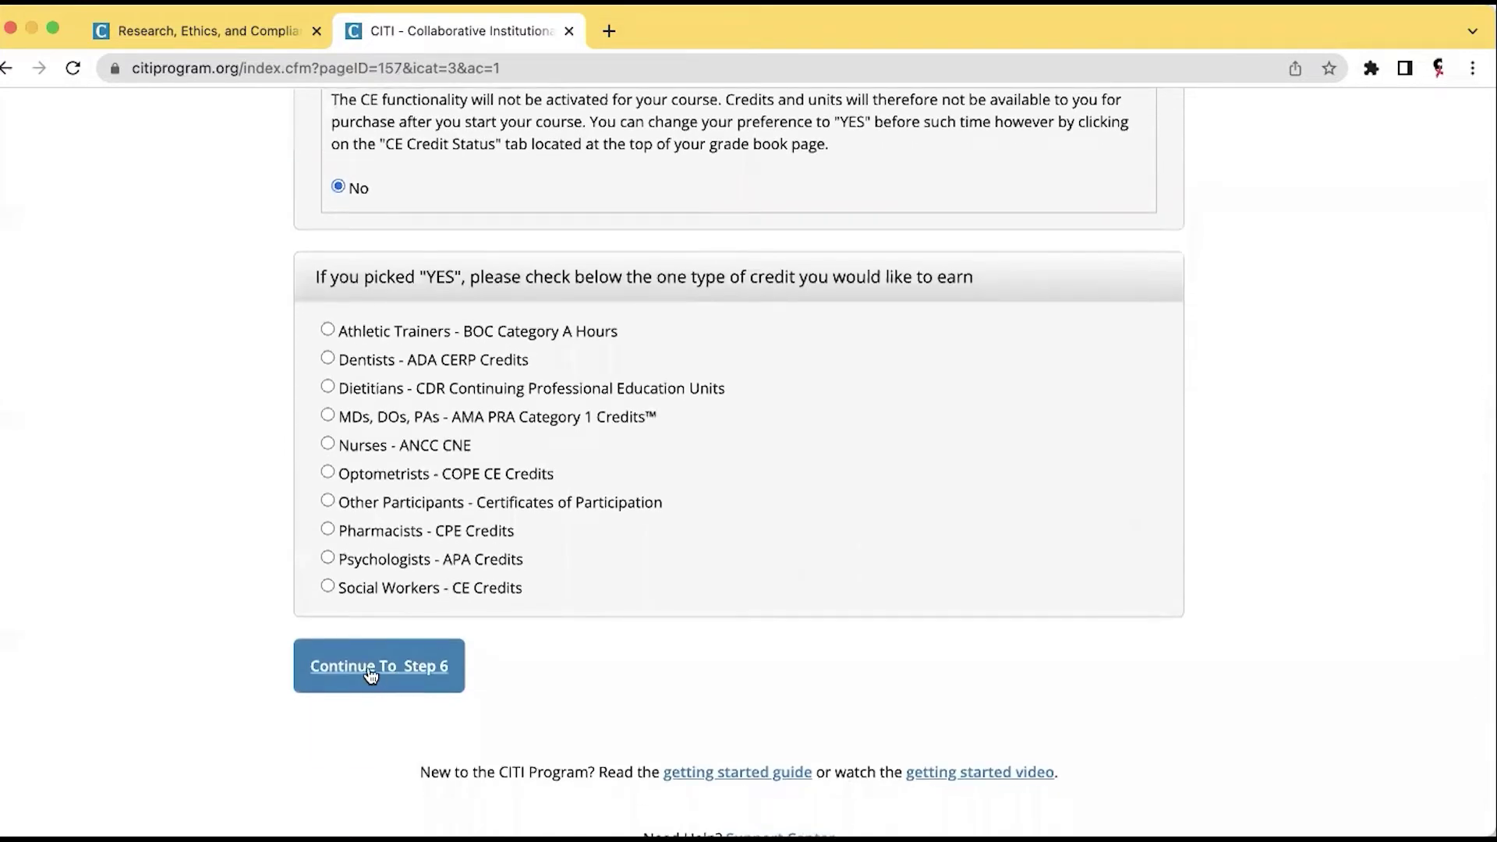
On step 6, set the language preference to English.
{"action": "left_click", "coordinate": [371, 667]}
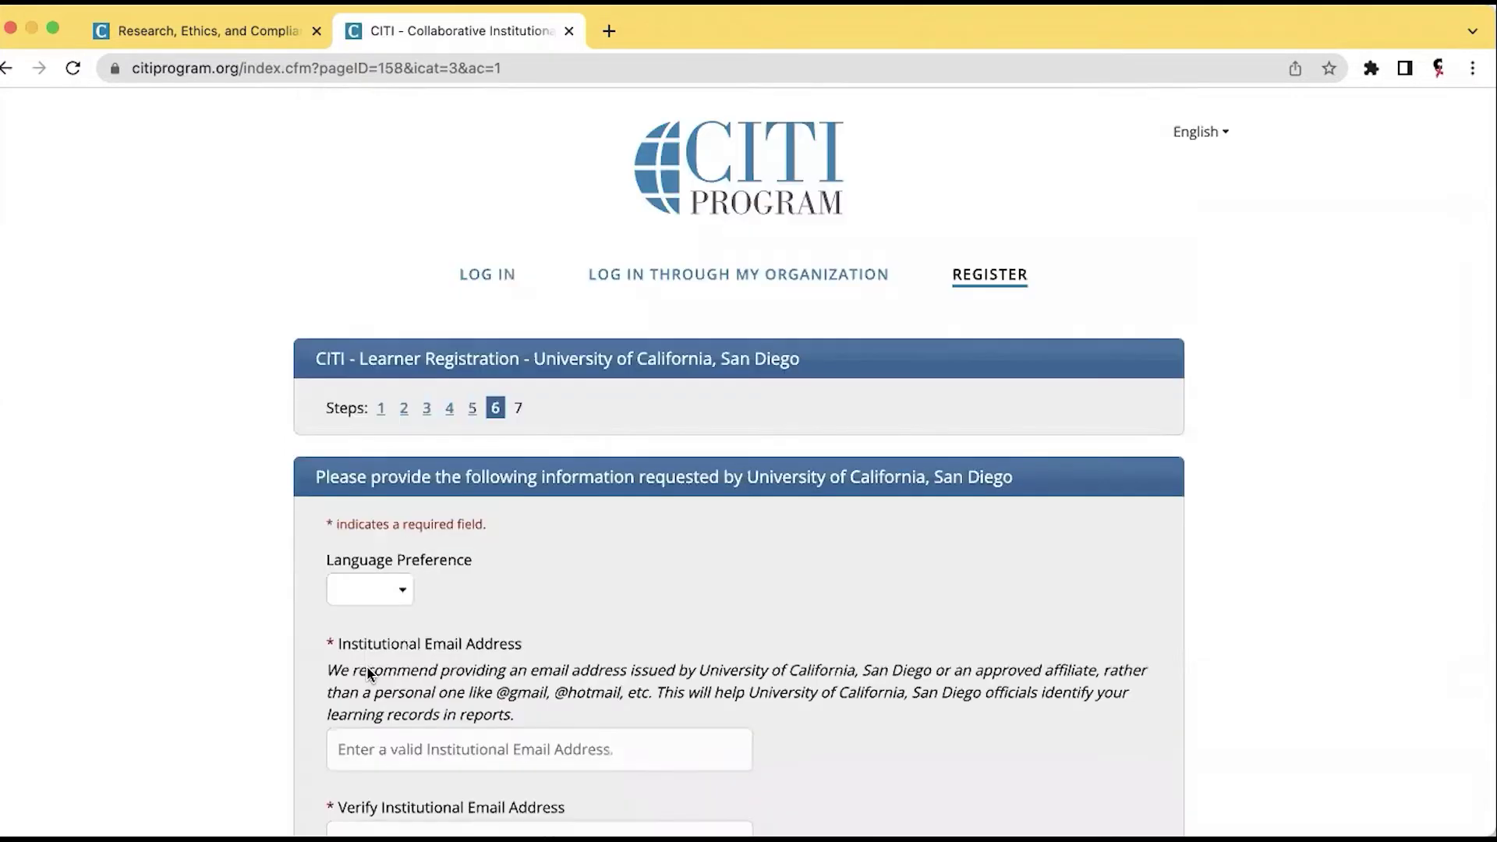
{"action": "scroll", "coordinate": [366, 666], "scroll_direction": "down", "scroll_amount": 2}
{"action": "left_click", "coordinate": [407, 529]}
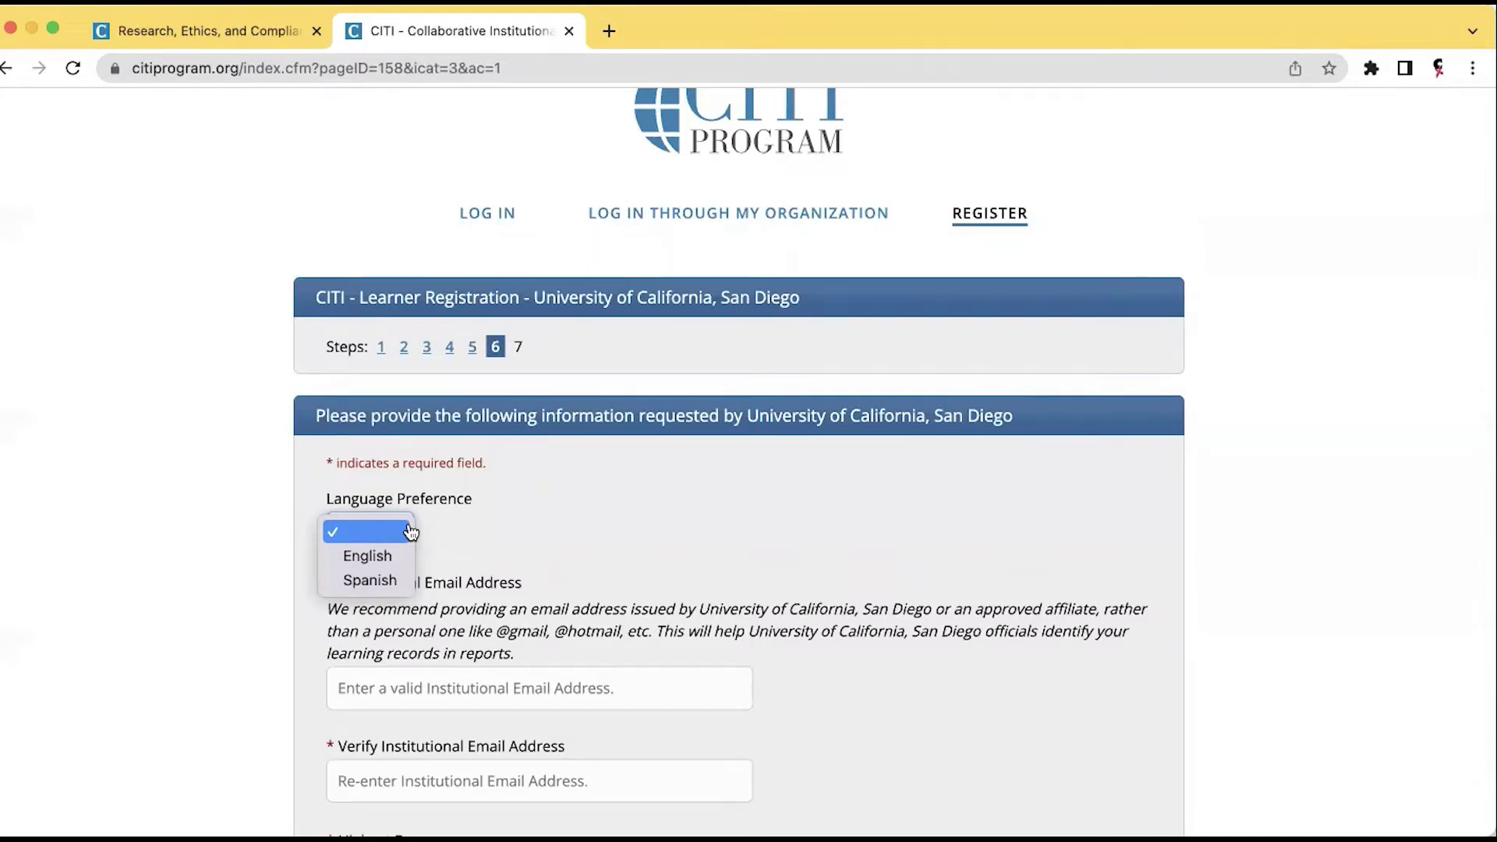
{"action": "left_click", "coordinate": [392, 559]}
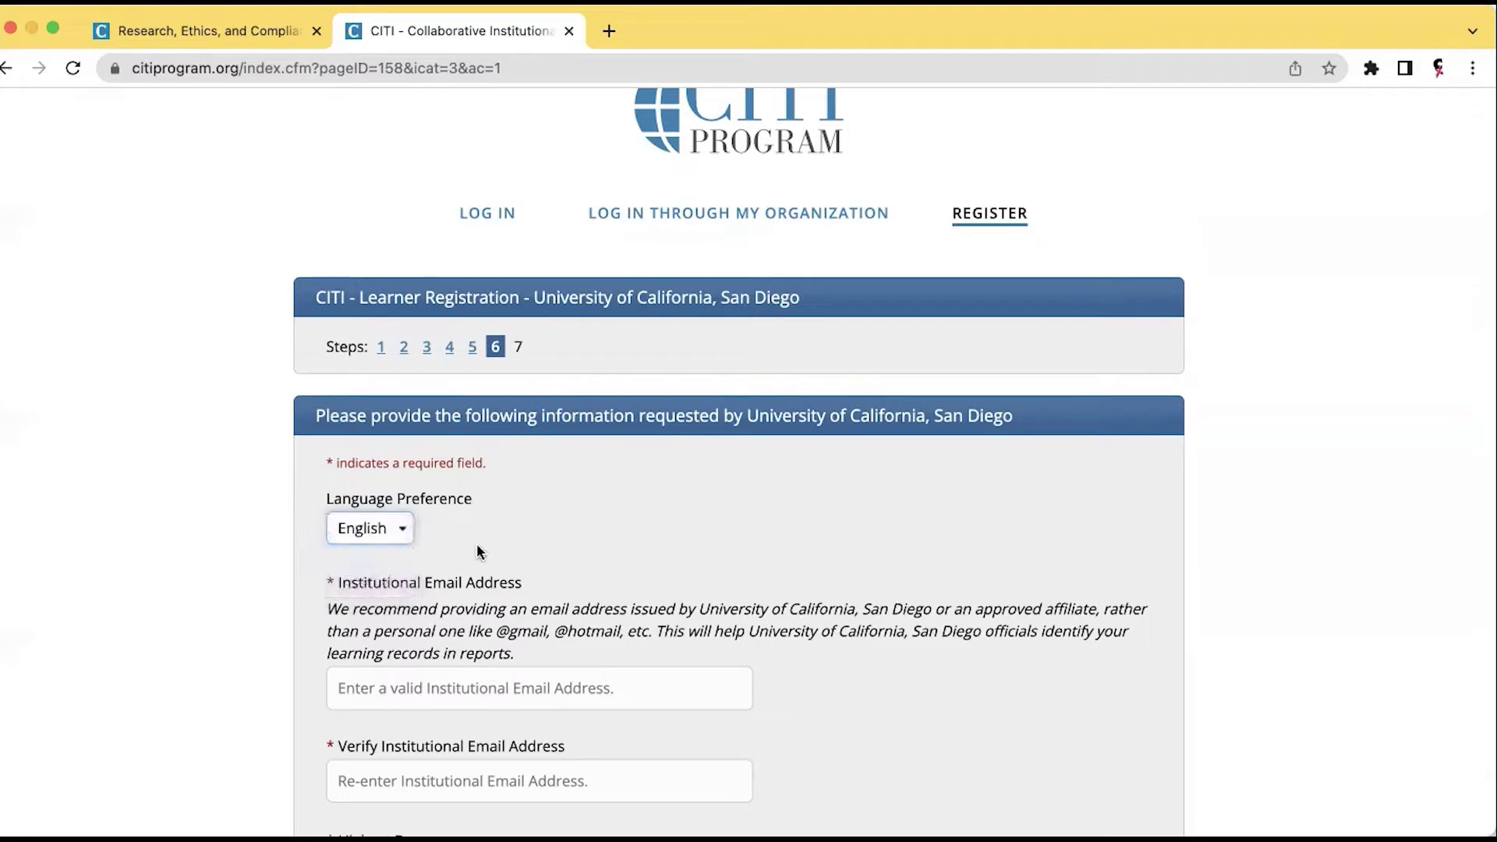
Enter the institutional e-mail address in both the address and verify fields.
{"action": "scroll", "coordinate": [475, 544], "scroll_direction": "down", "scroll_amount": 5}
{"action": "left_click", "coordinate": [433, 444]}
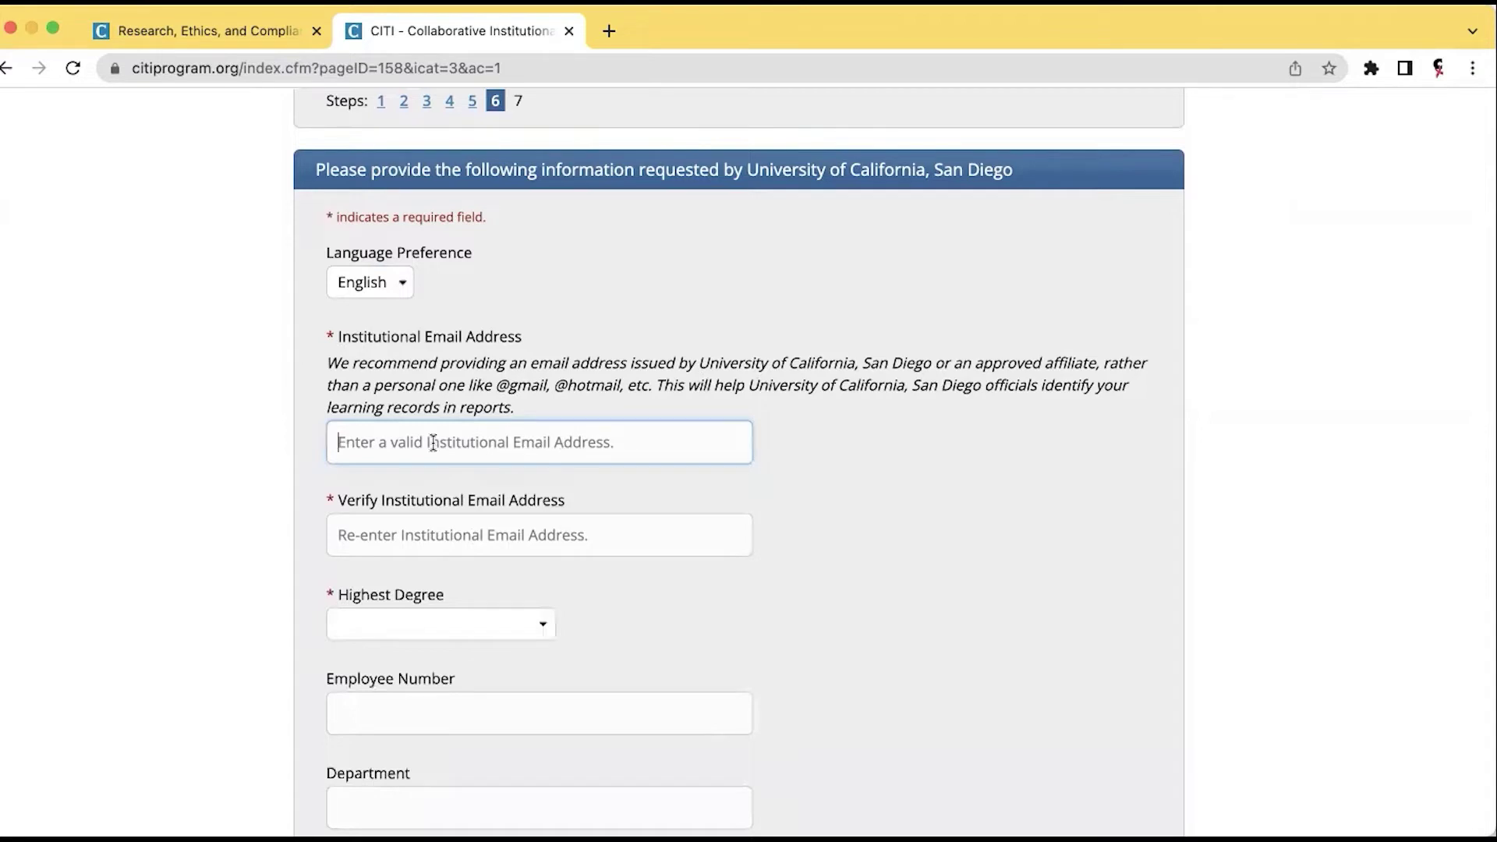
{"action": "key", "text": "super+v"}
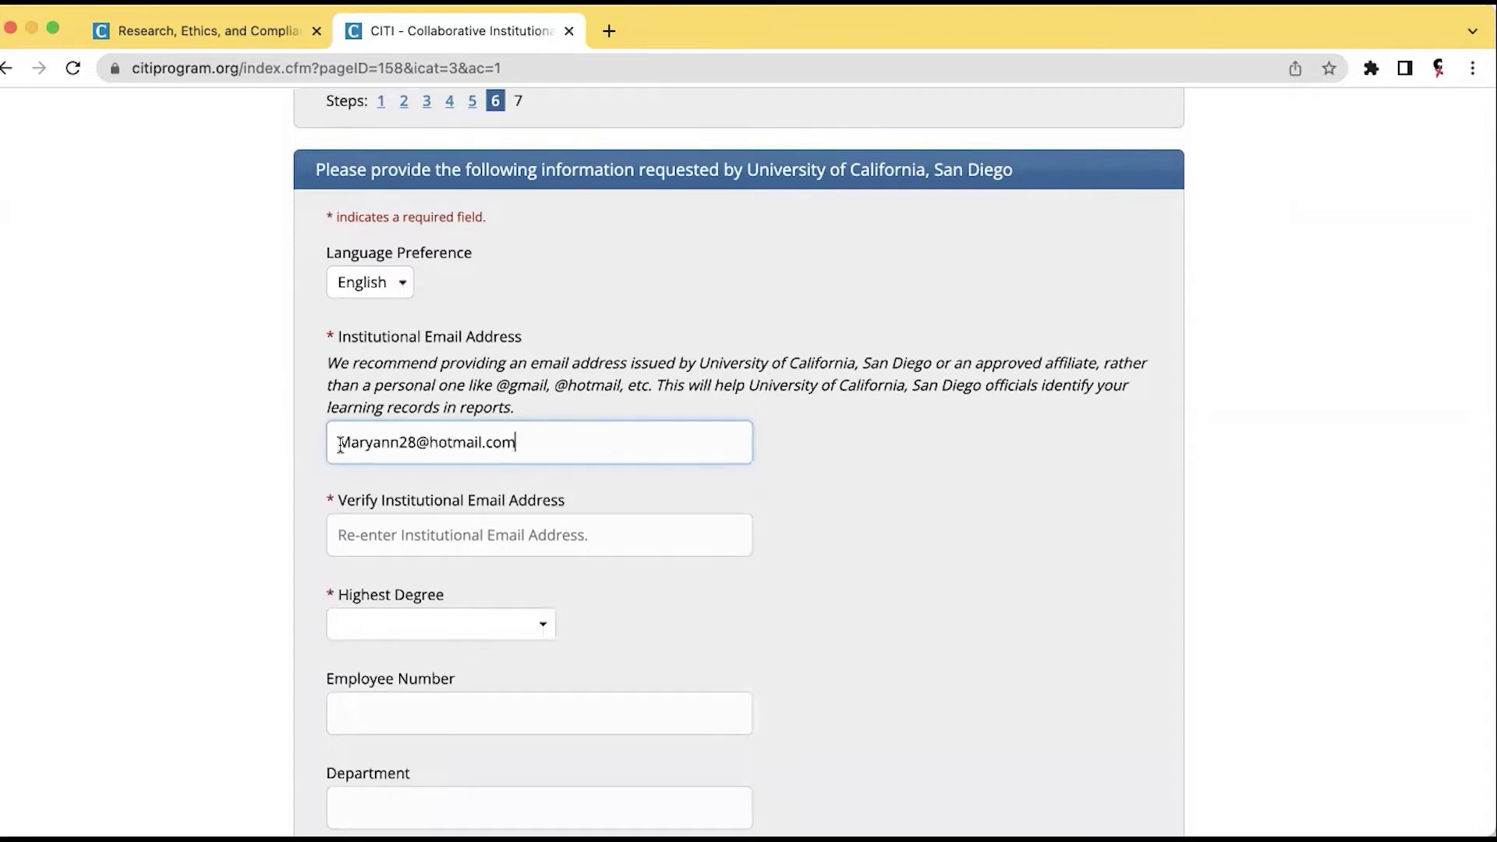
{"action": "scroll", "coordinate": [569, 479], "scroll_direction": "down", "scroll_amount": 3}
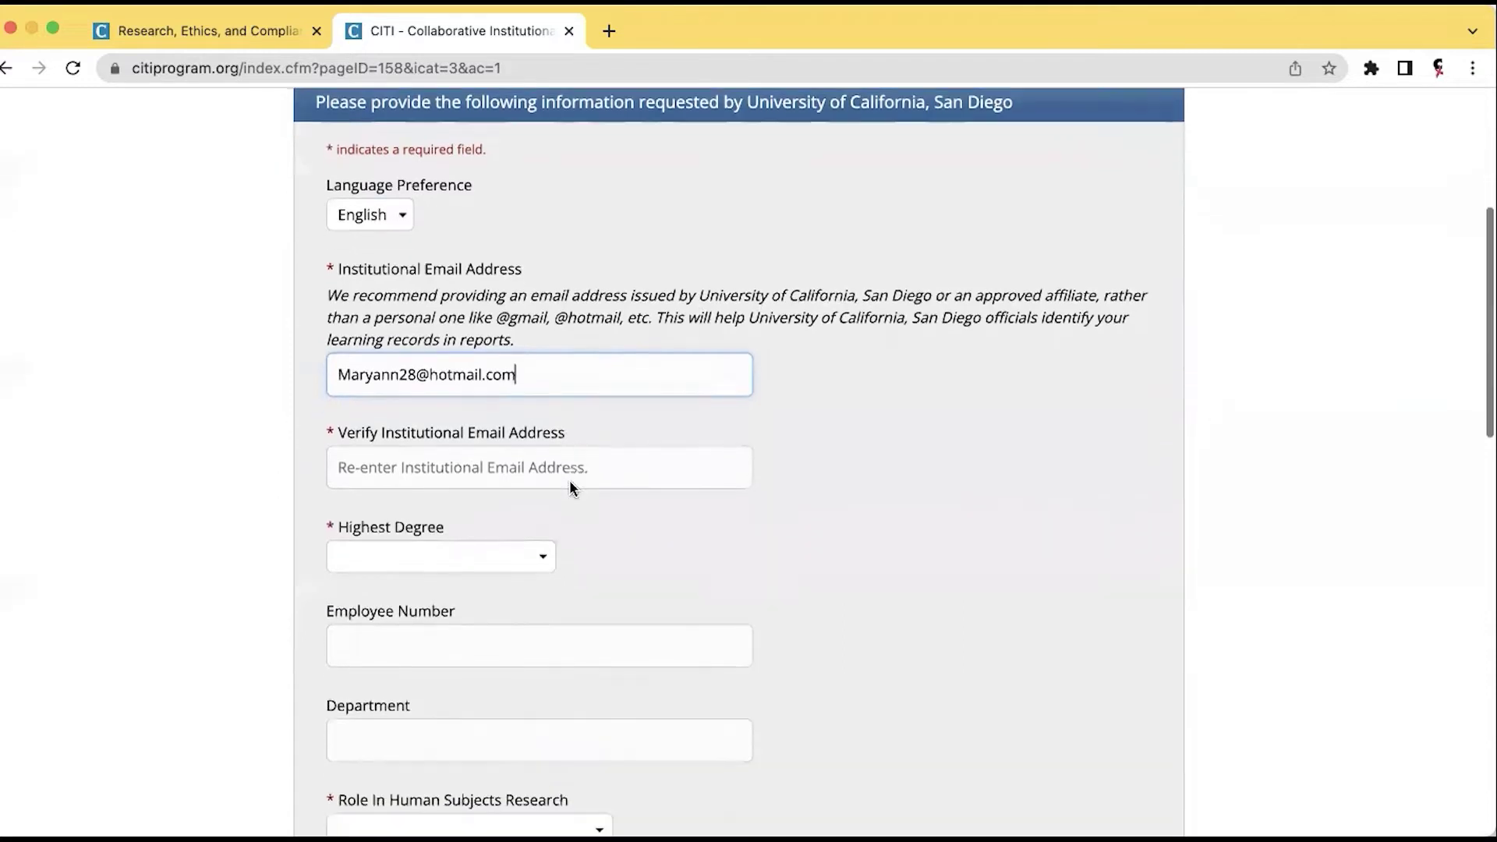
{"action": "left_click", "coordinate": [540, 429]}
{"action": "key", "text": "super+v"}
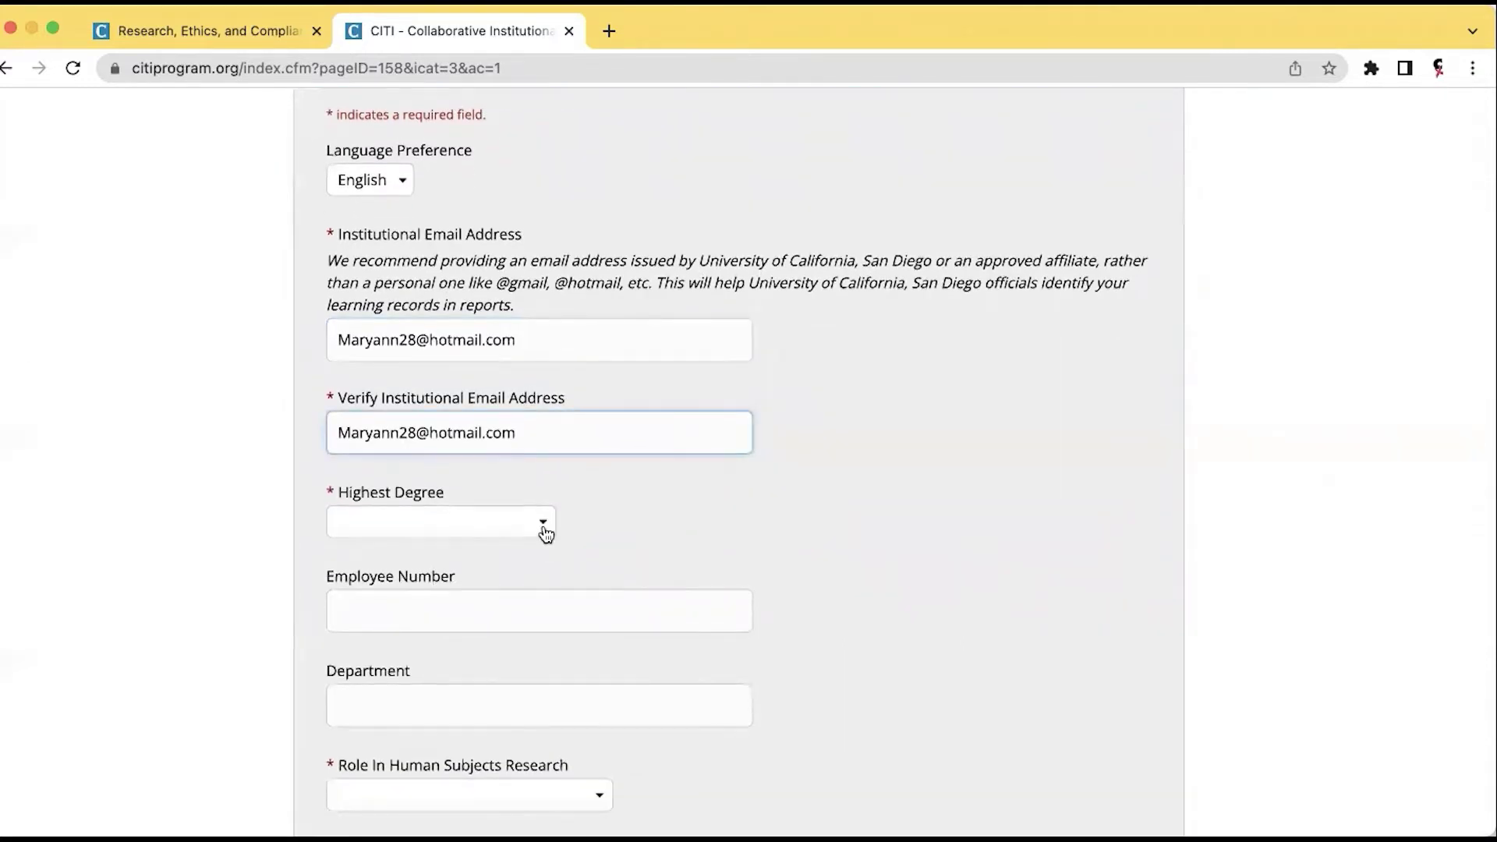
Set Highest Degree to MD, Ph.D.
{"action": "left_click", "coordinate": [545, 529]}
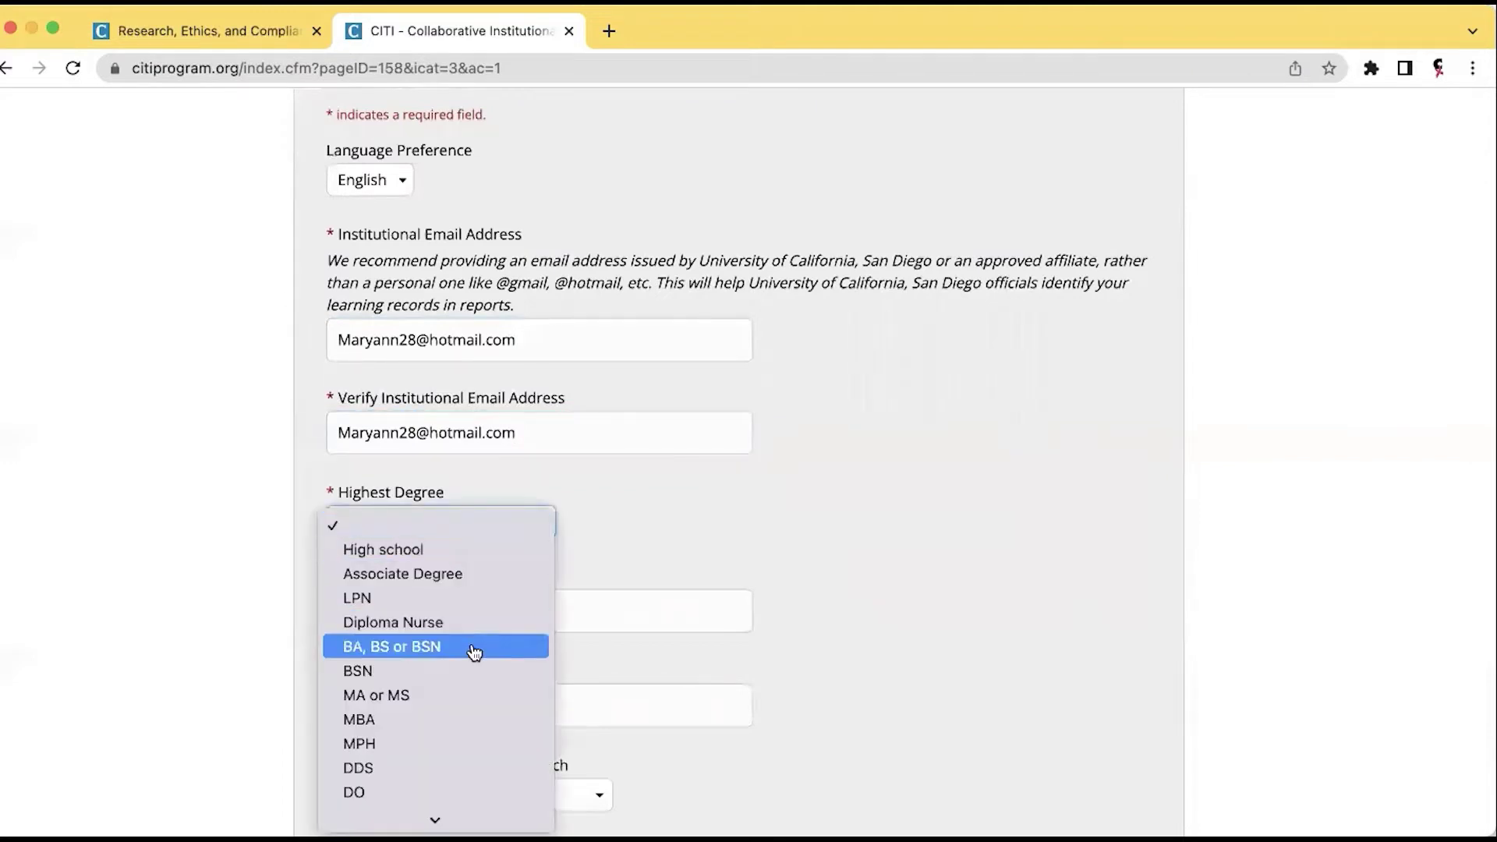
{"action": "scroll", "coordinate": [474, 652], "scroll_direction": "down", "scroll_amount": 4}
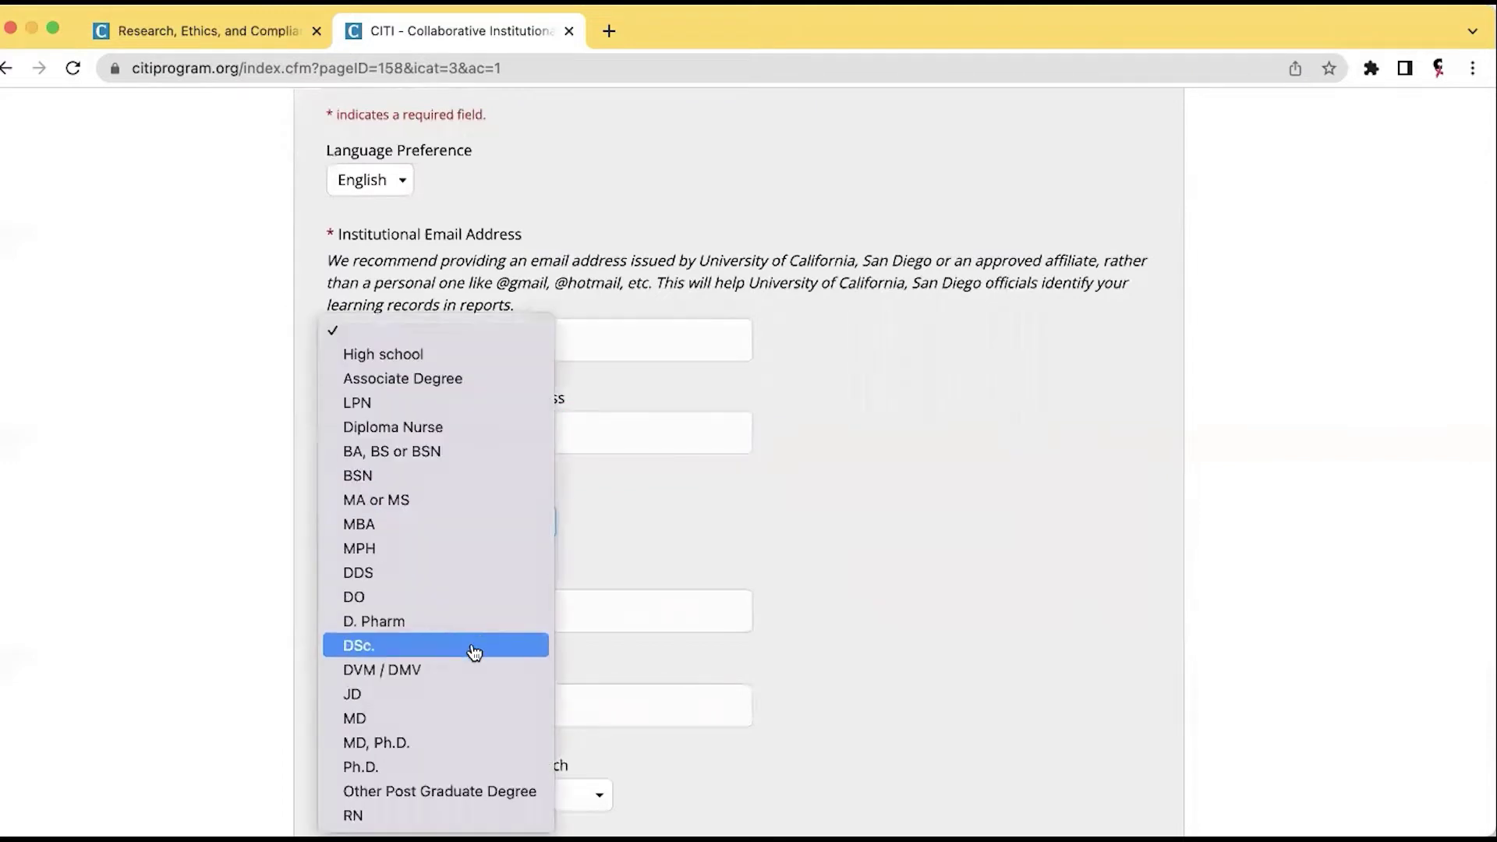
{"action": "left_click", "coordinate": [451, 745]}
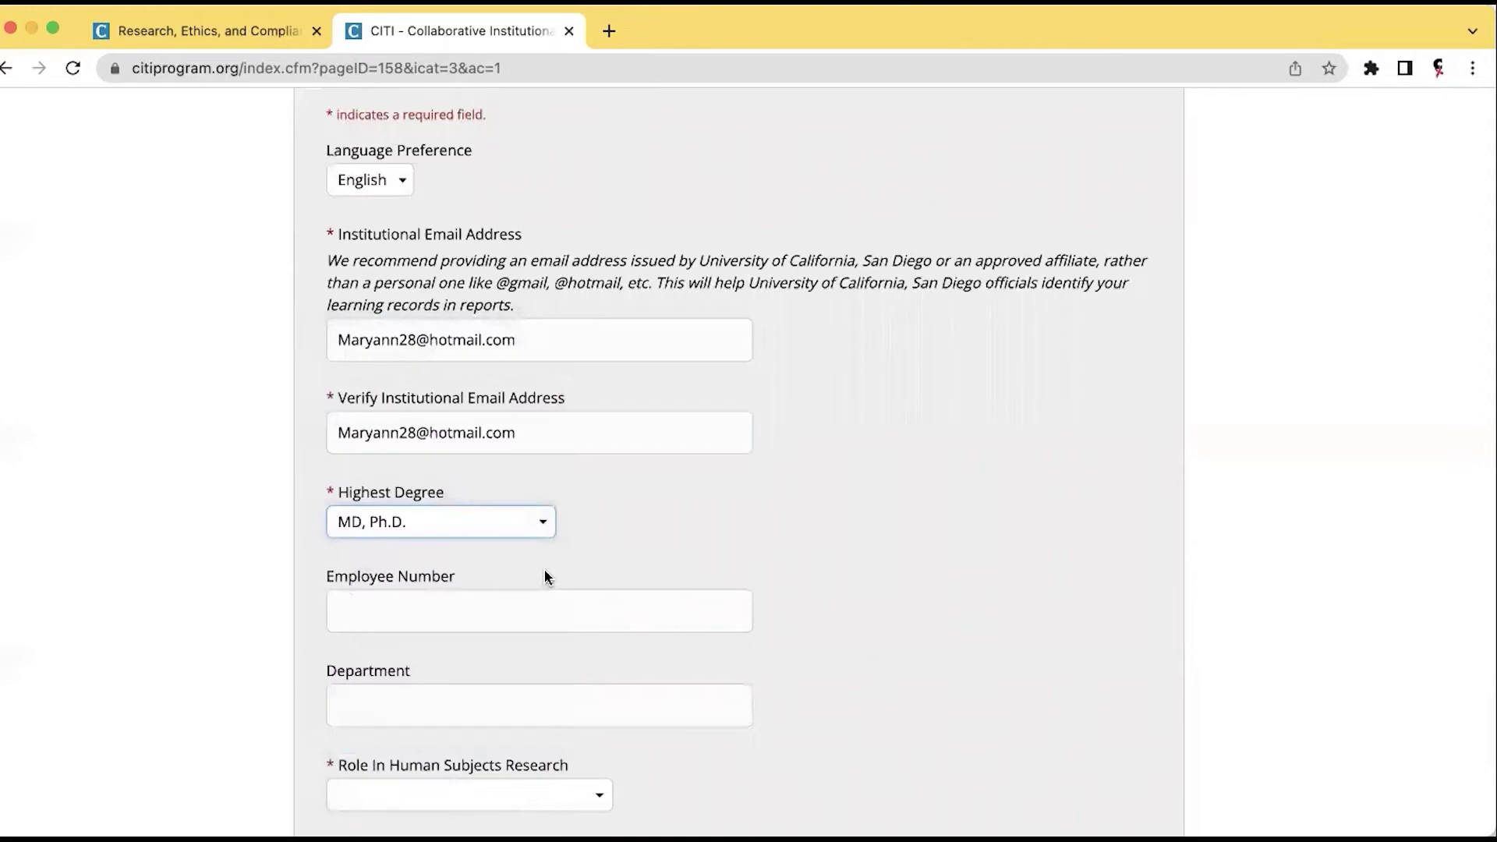
Set Role In Human Subjects Research to Principal Investigator.
{"action": "scroll", "coordinate": [544, 576], "scroll_direction": "down", "scroll_amount": 5}
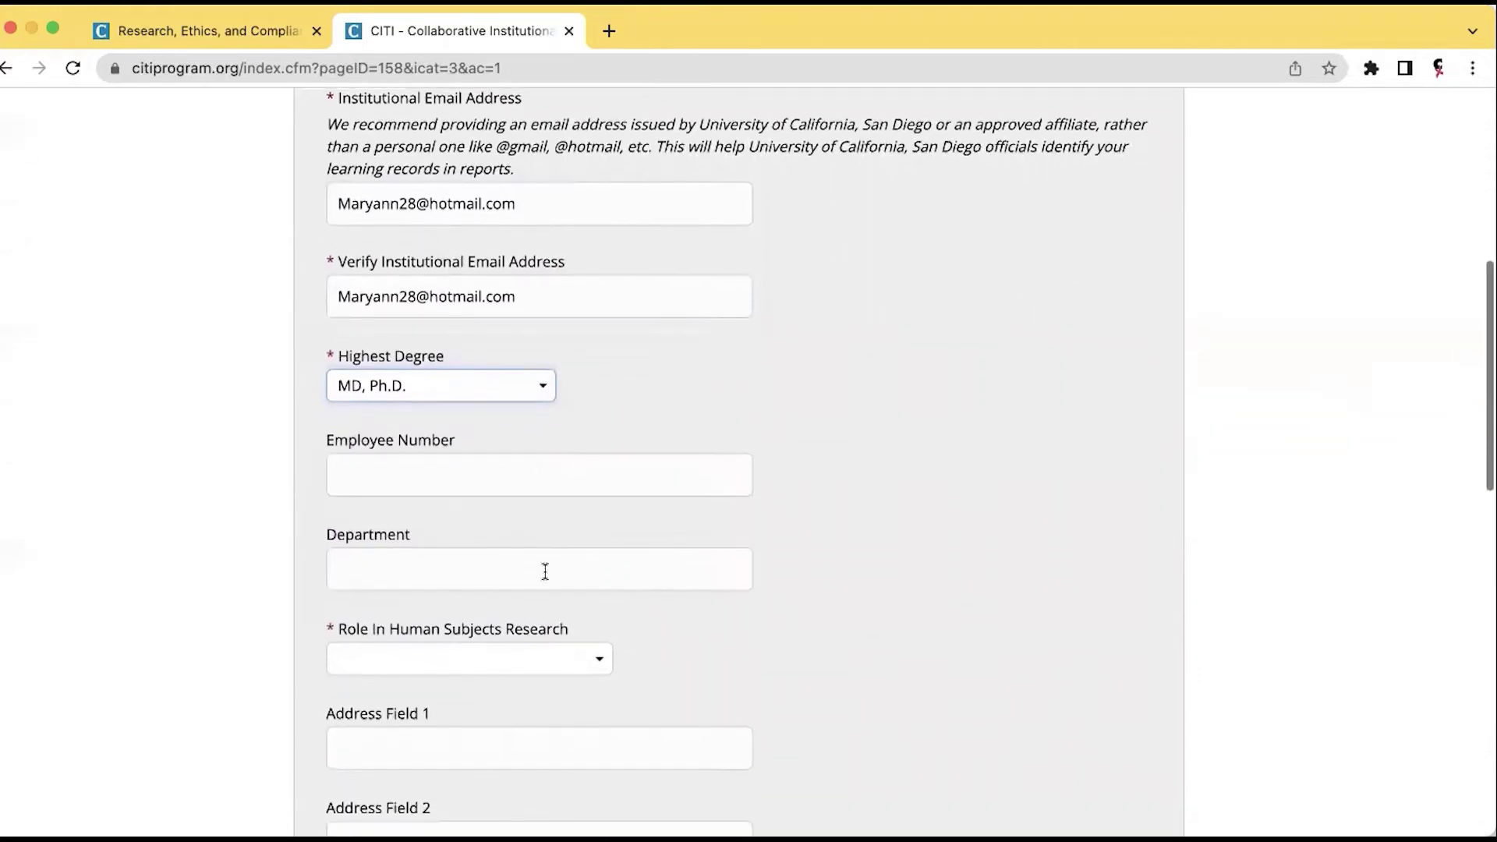
{"action": "scroll", "coordinate": [545, 571], "scroll_direction": "down", "scroll_amount": 1}
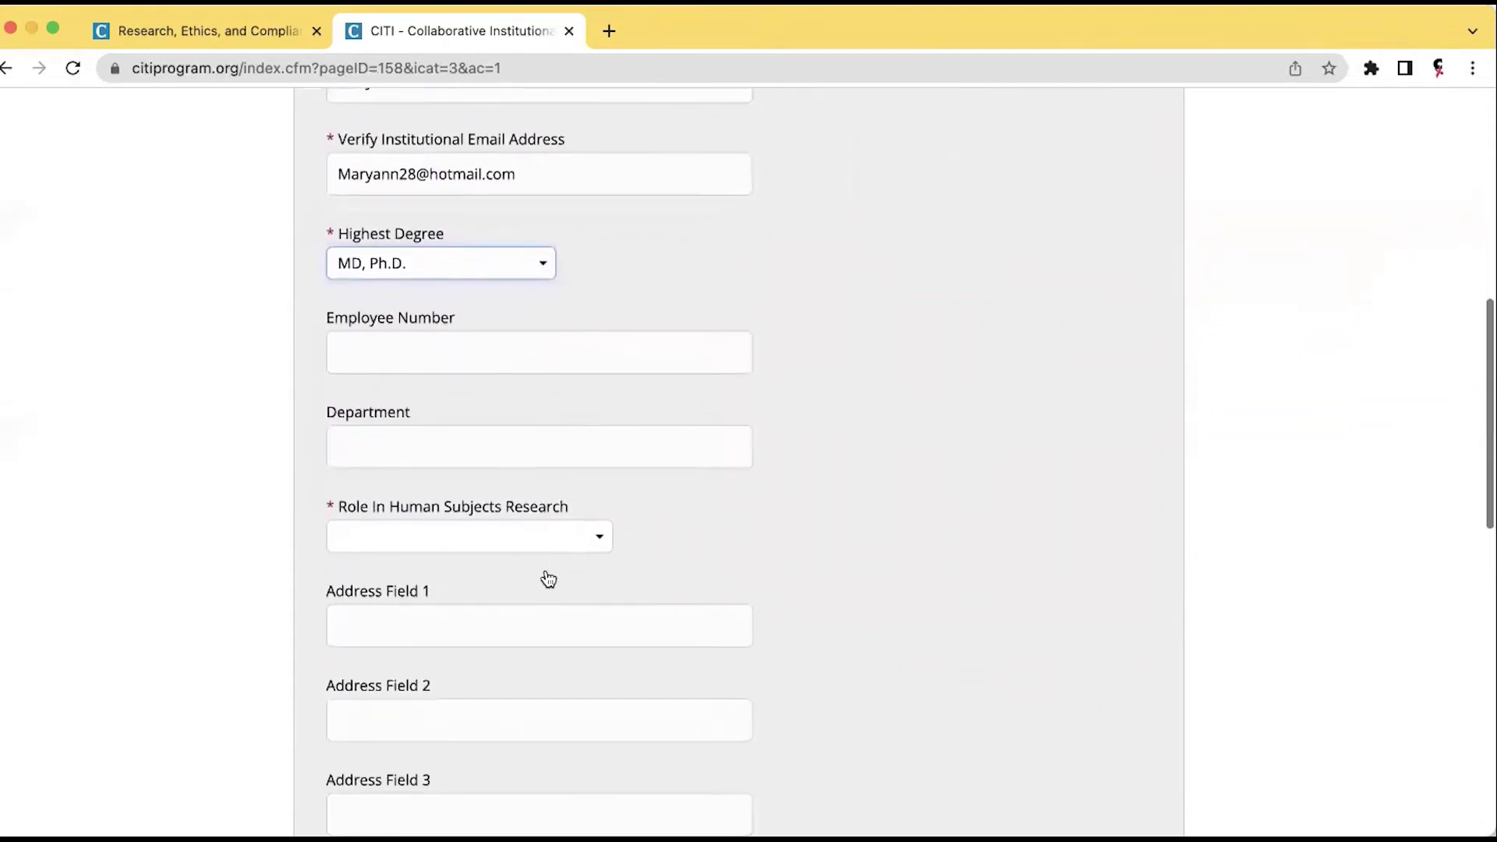
{"action": "left_click", "coordinate": [602, 539]}
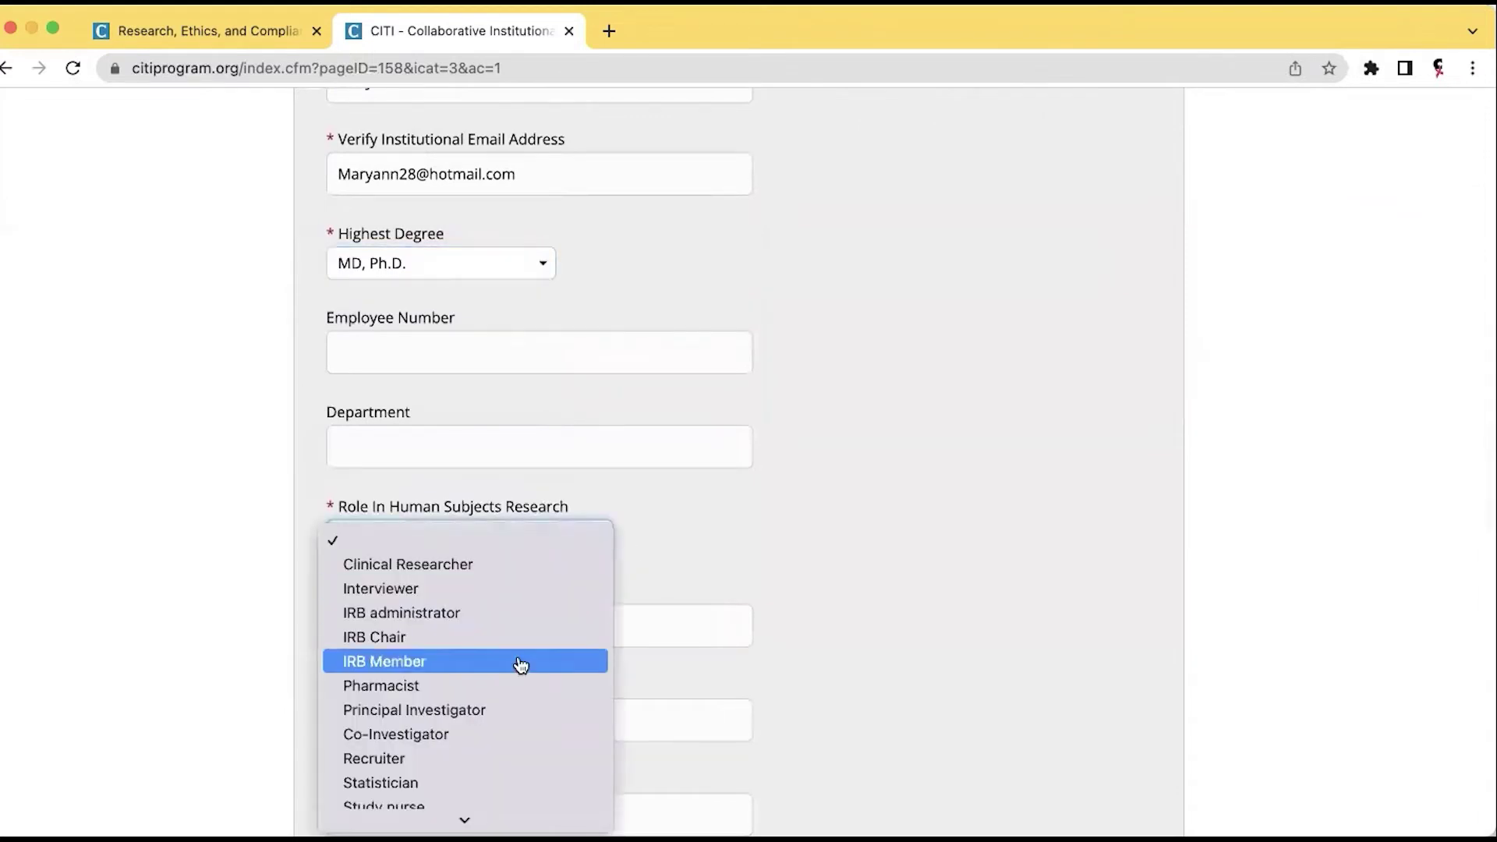
{"action": "scroll", "coordinate": [521, 665], "scroll_direction": "down", "scroll_amount": 4}
{"action": "scroll", "coordinate": [521, 665], "scroll_direction": "down", "scroll_amount": 5}
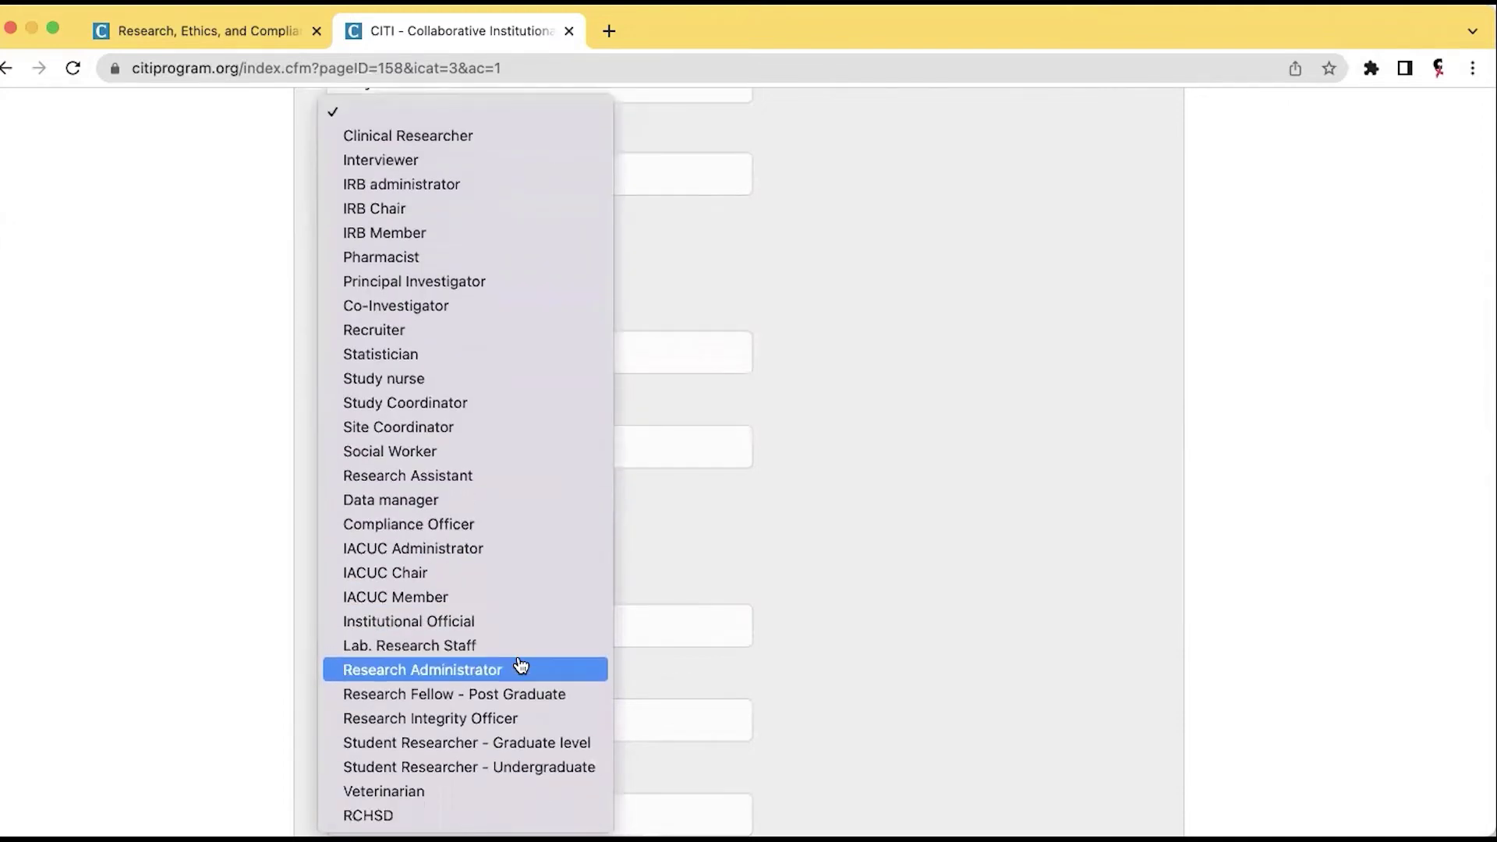
{"action": "left_click", "coordinate": [496, 287]}
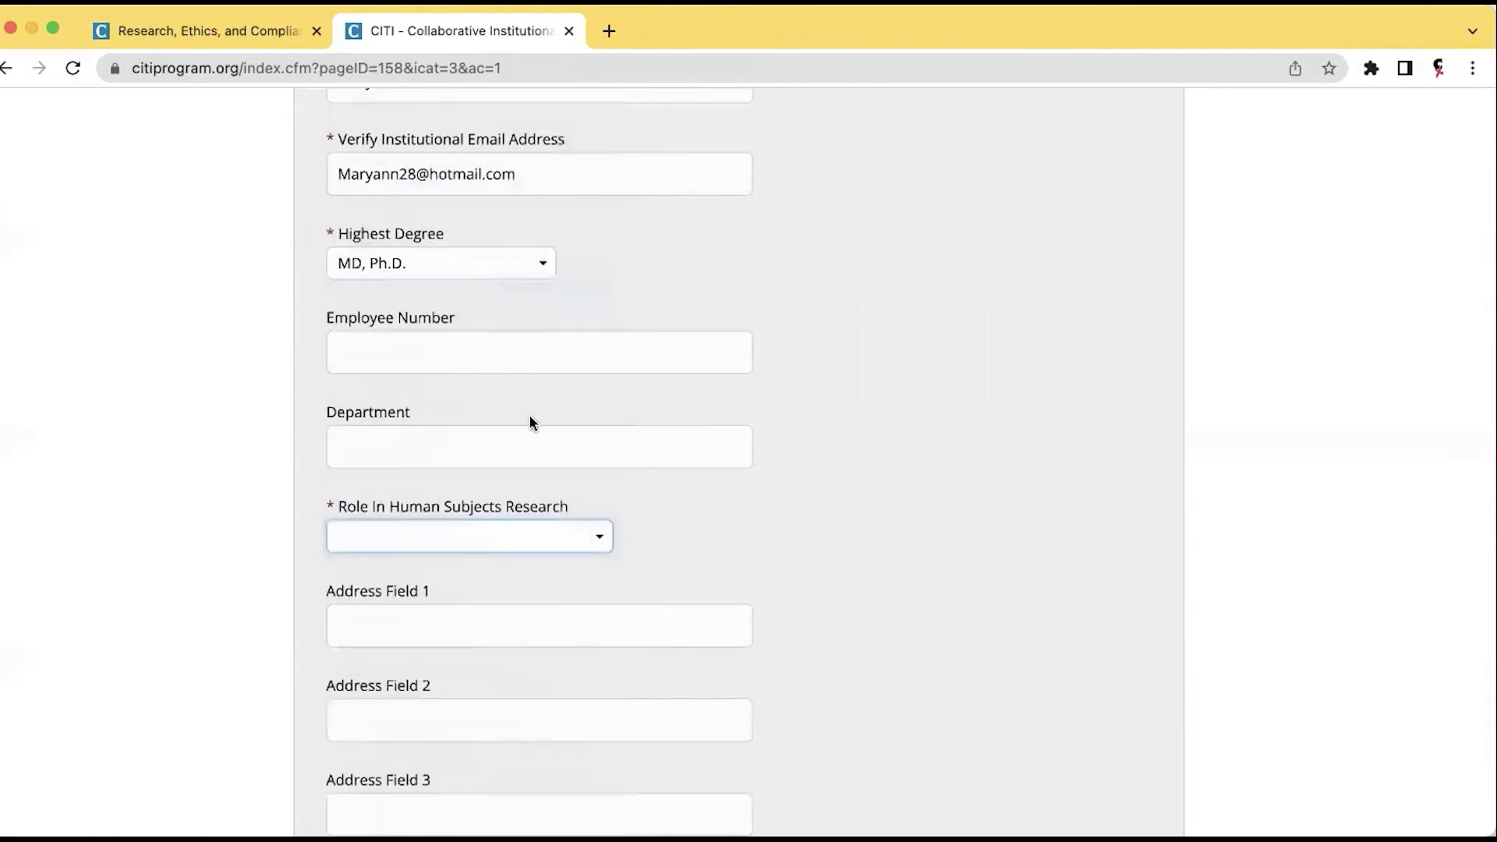
Enter the office phone number in the required Office Phone field.
{"action": "scroll", "coordinate": [517, 583], "scroll_direction": "down", "scroll_amount": 10}
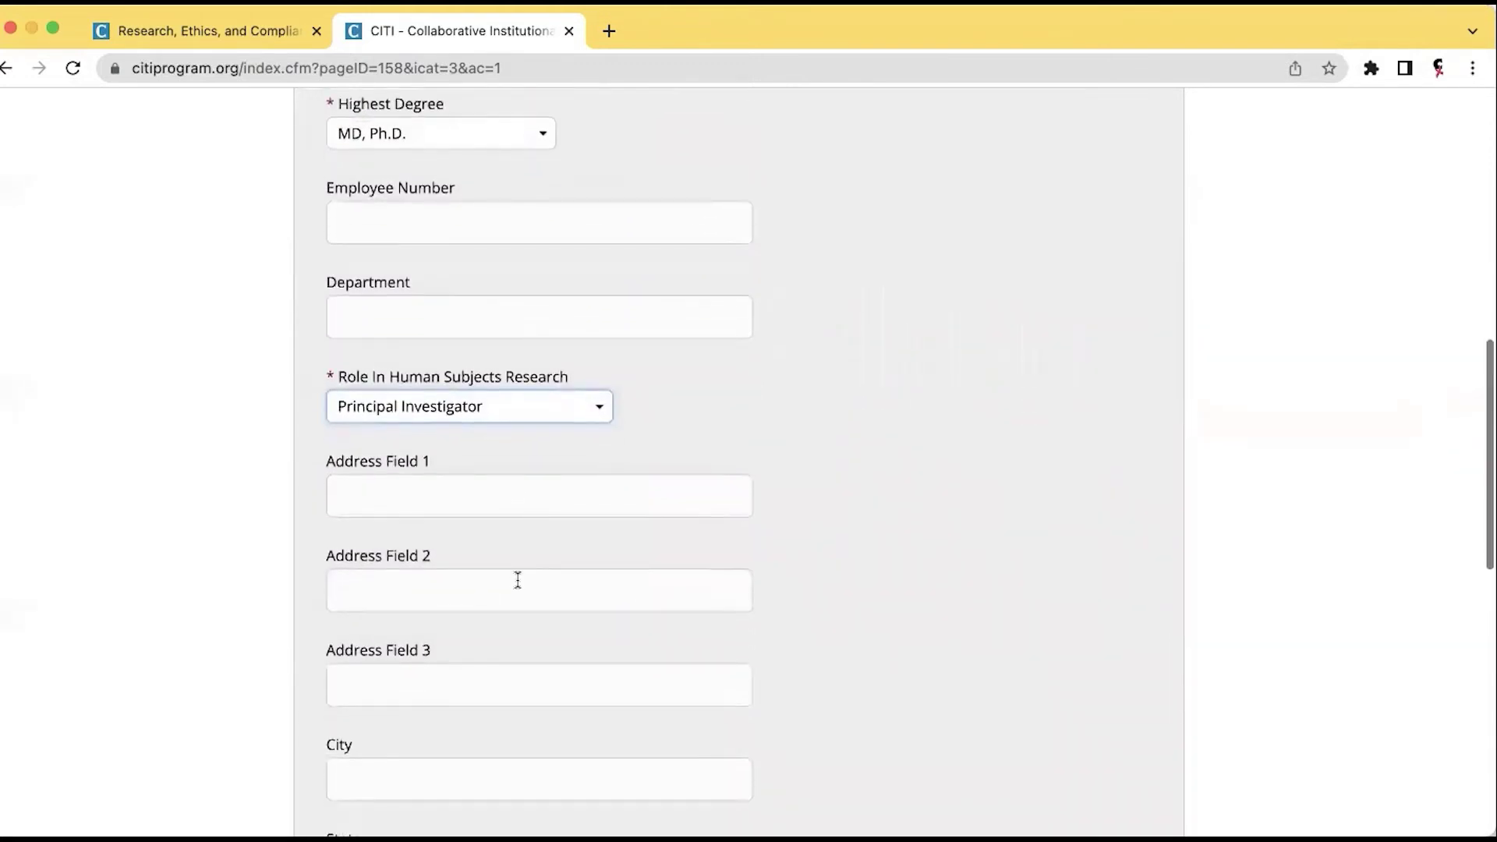
{"action": "scroll", "coordinate": [518, 580], "scroll_direction": "down", "scroll_amount": 6}
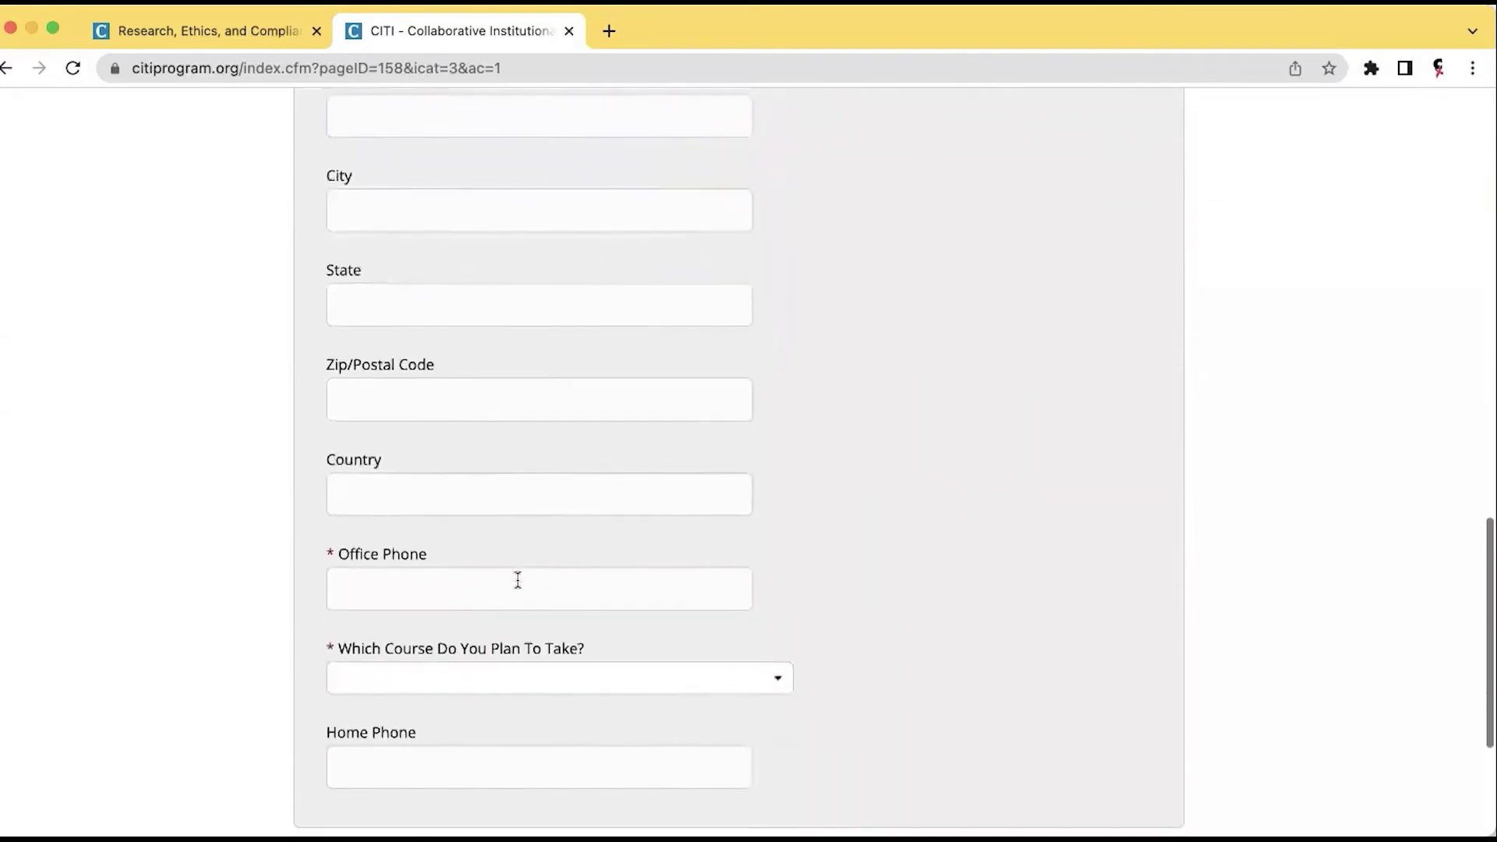
{"action": "left_click", "coordinate": [431, 585]}
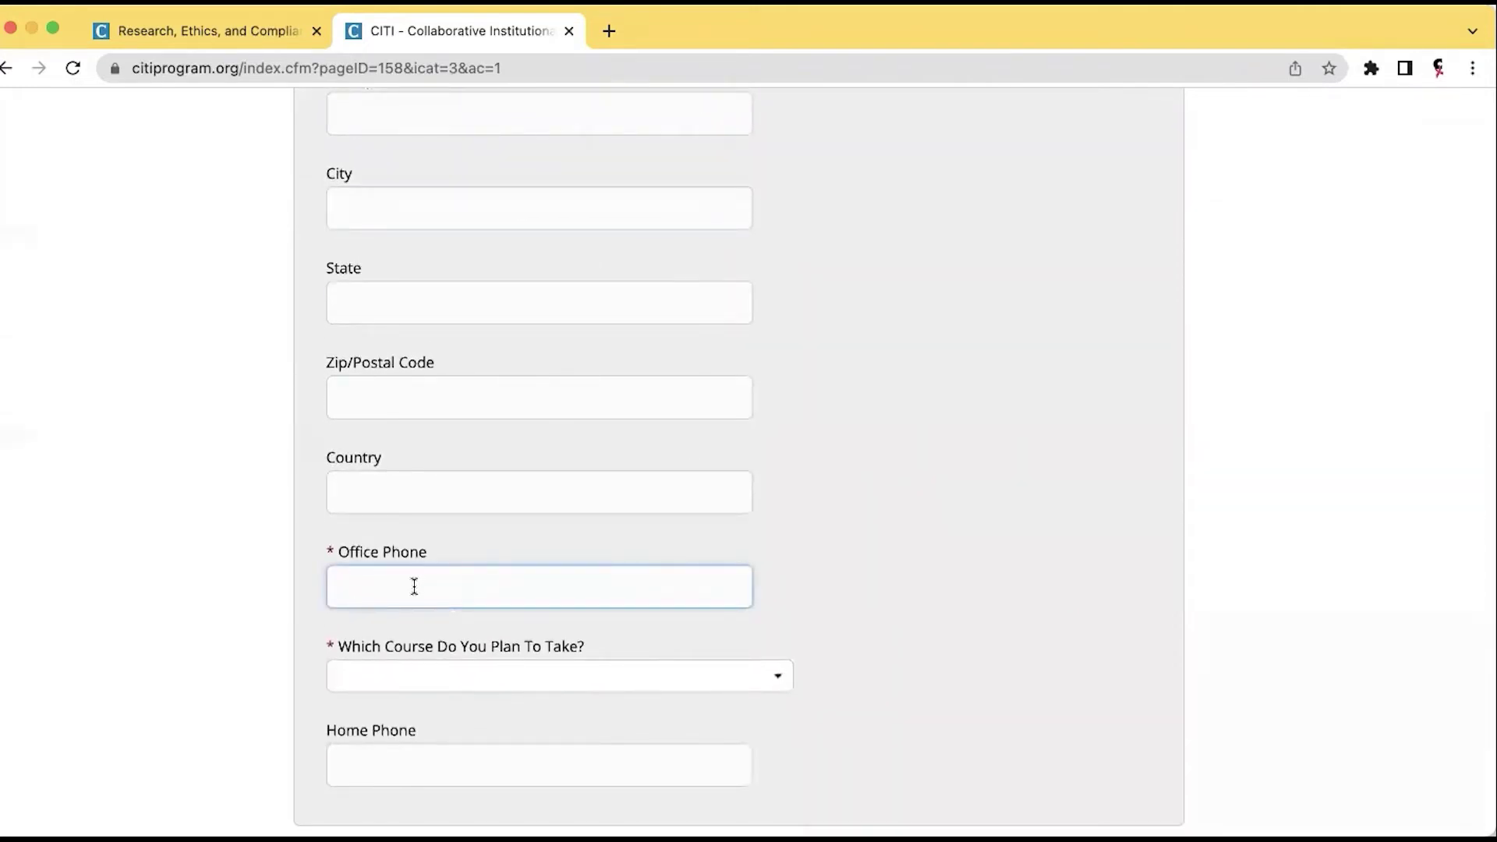
{"action": "type", "text": "888-555-1212"}
{"action": "scroll", "coordinate": [461, 629], "scroll_direction": "down", "scroll_amount": 4}
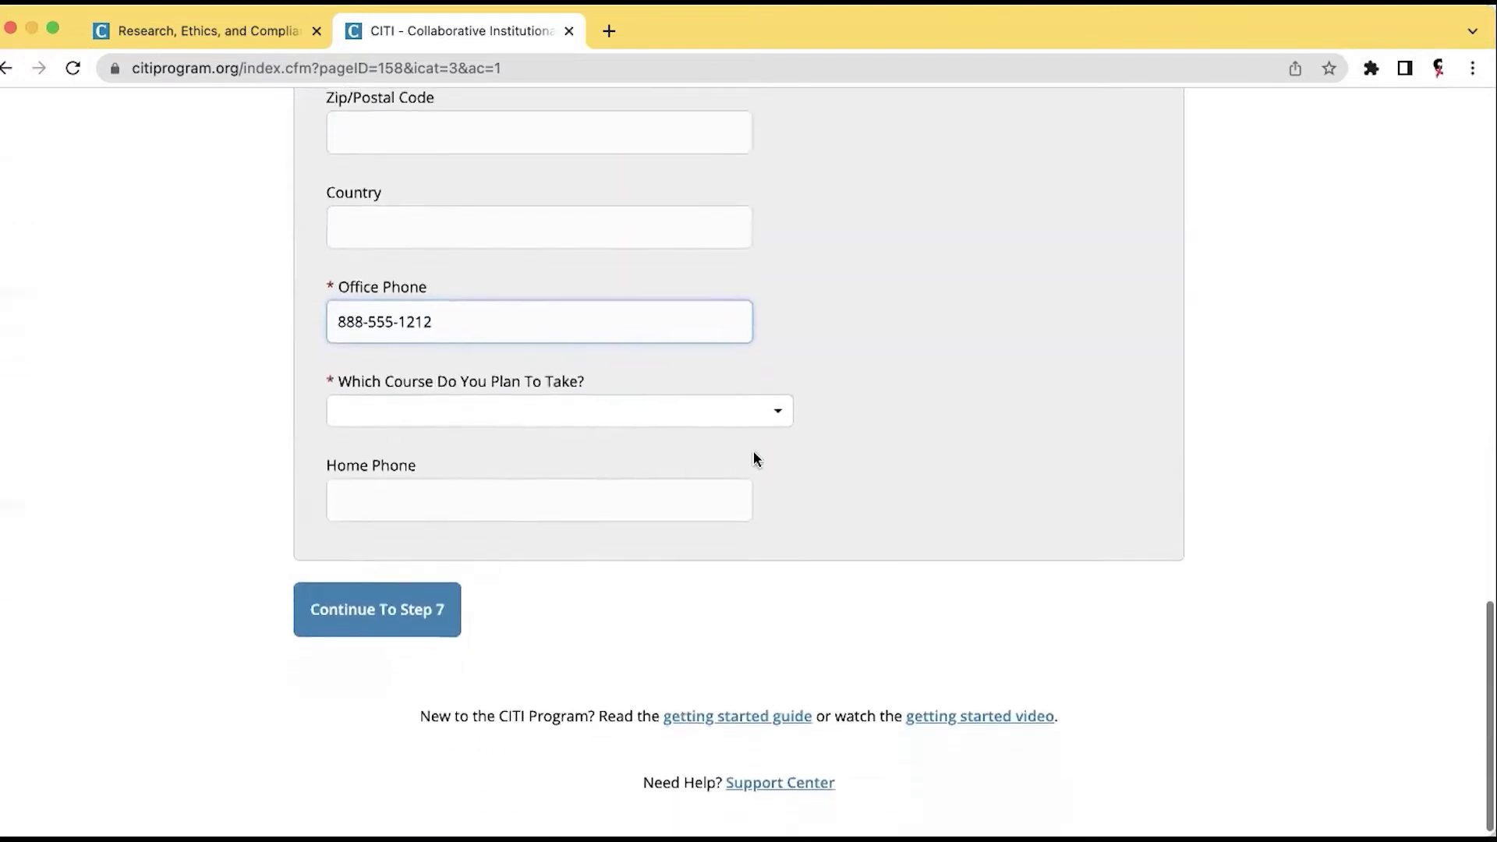
Choose Basic Human subjects - Biomedical as the planned course and continue to Step 7.
{"action": "left_click", "coordinate": [775, 425]}
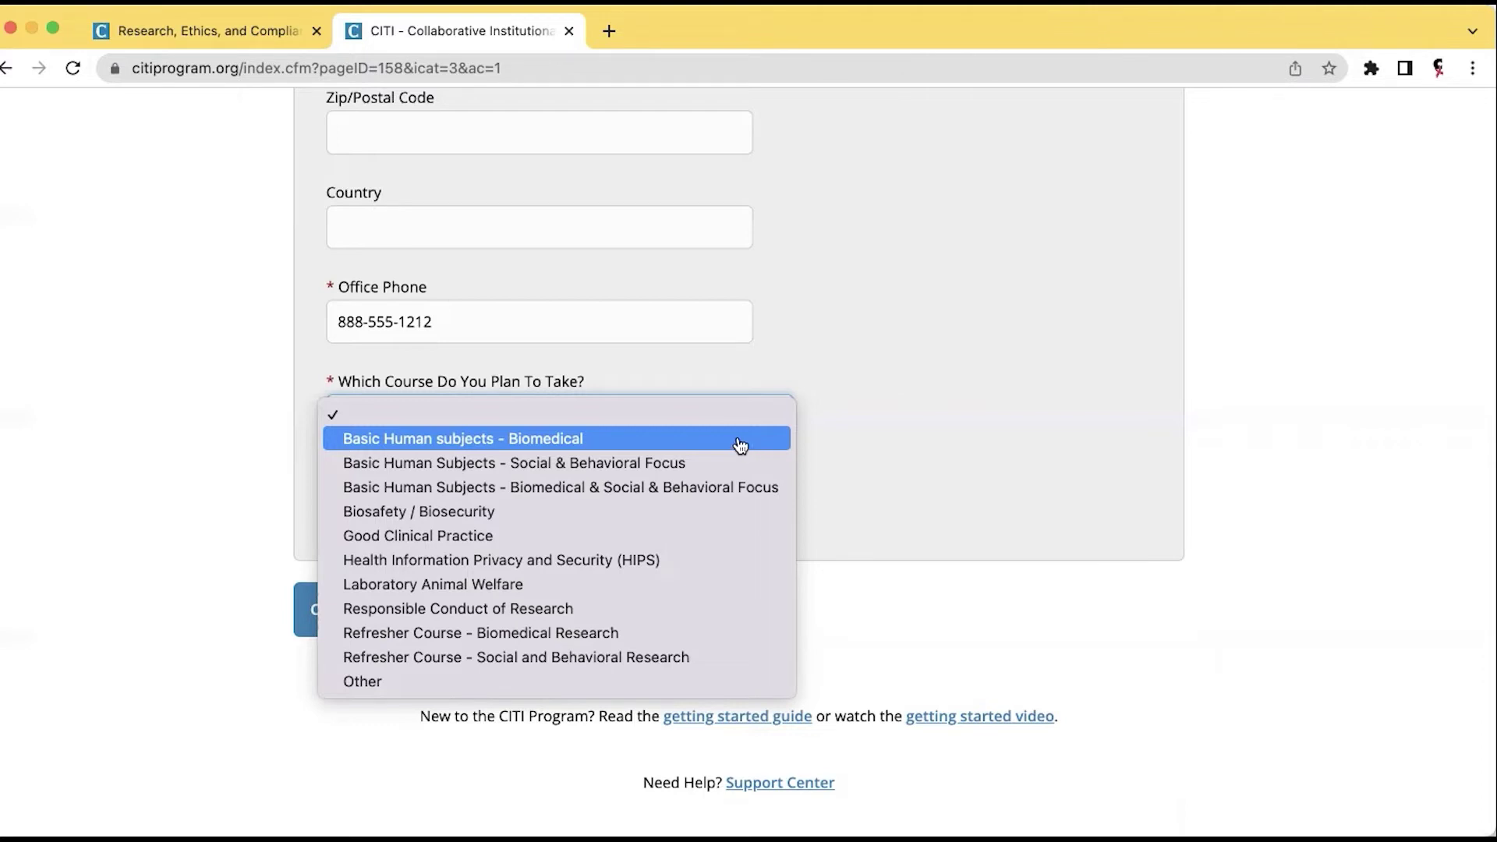
{"action": "left_click", "coordinate": [740, 446]}
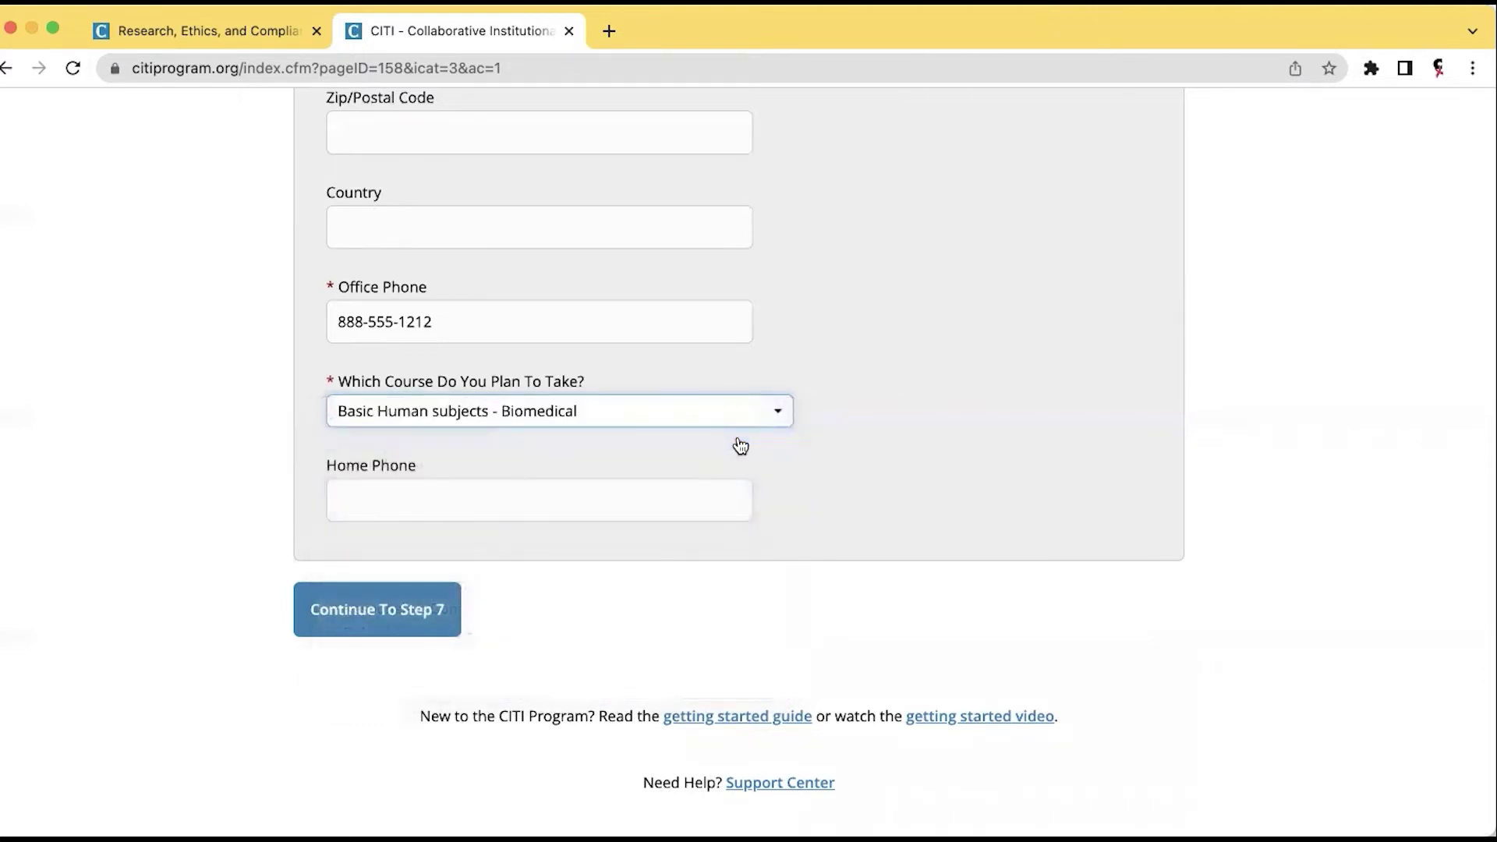
{"action": "left_click", "coordinate": [362, 612]}
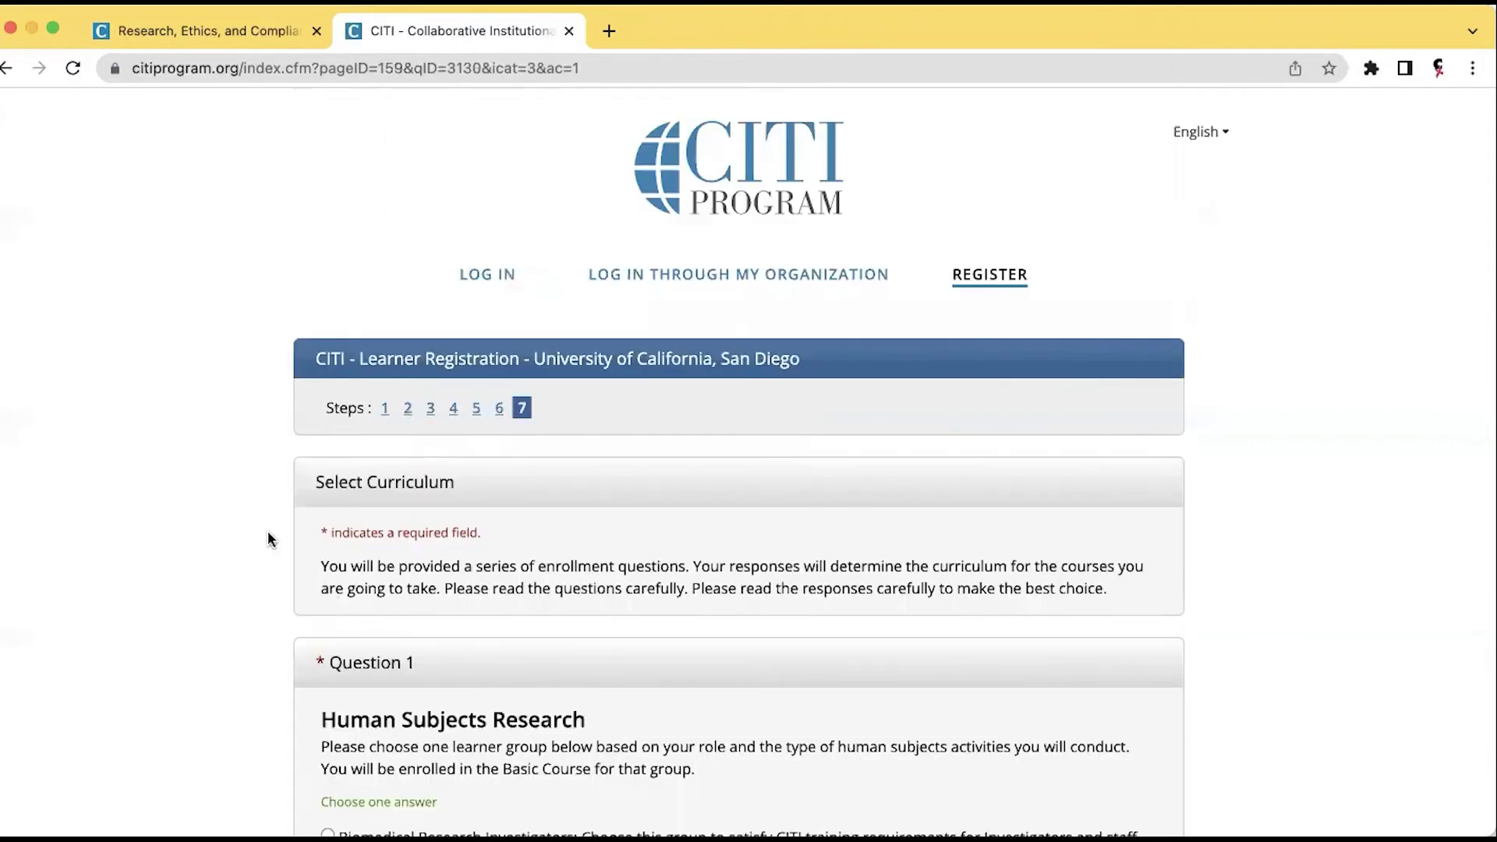
Pick Biomedical Research Investigators in Question 1, then review the GCP, refresher and Spanish course questions.
{"action": "scroll", "coordinate": [268, 536], "scroll_direction": "down", "scroll_amount": 3}
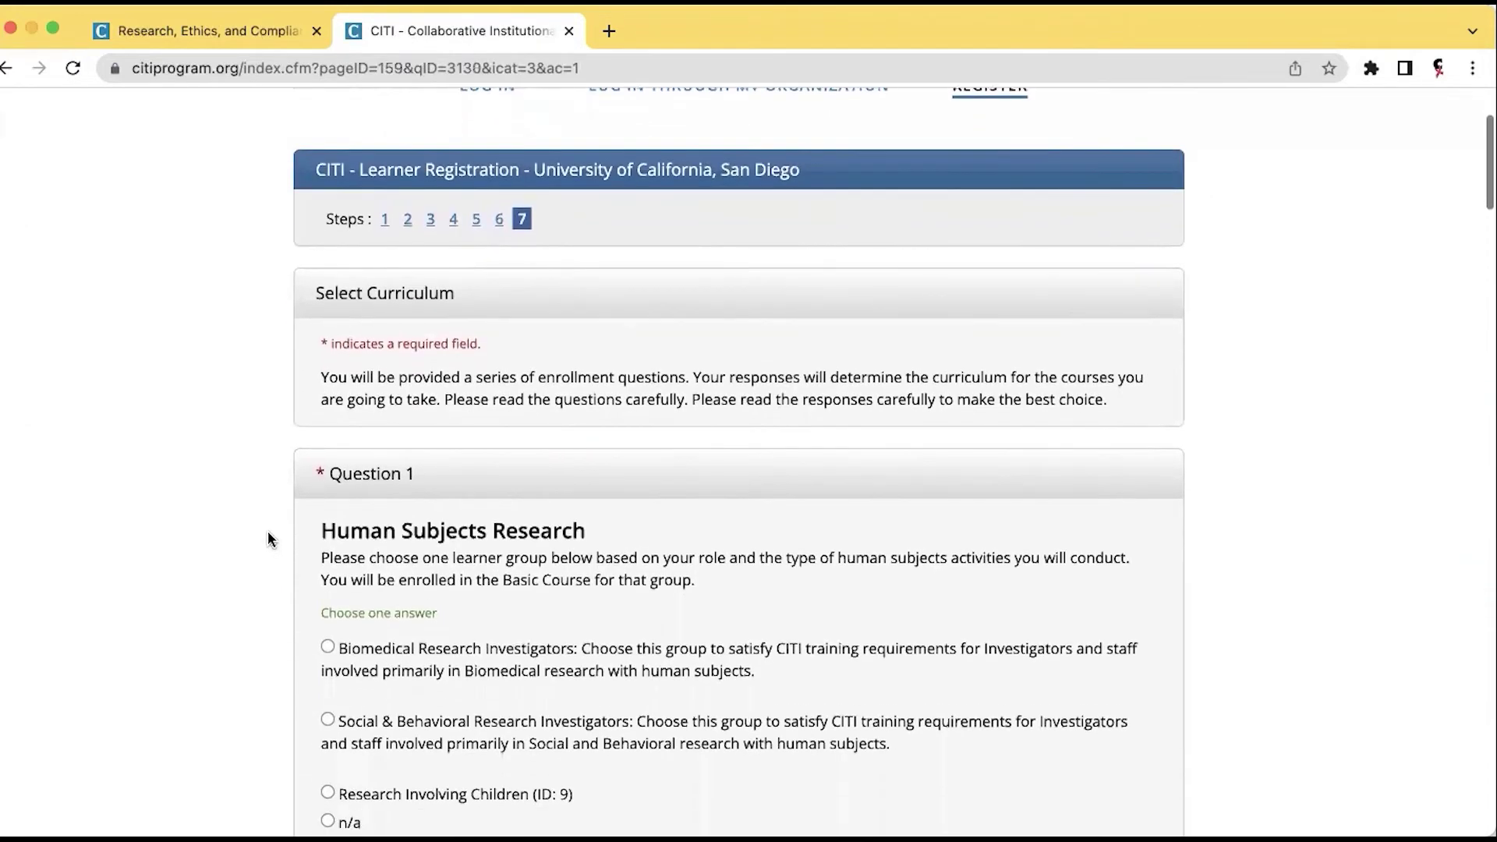
{"action": "scroll", "coordinate": [269, 538], "scroll_direction": "down", "scroll_amount": 2}
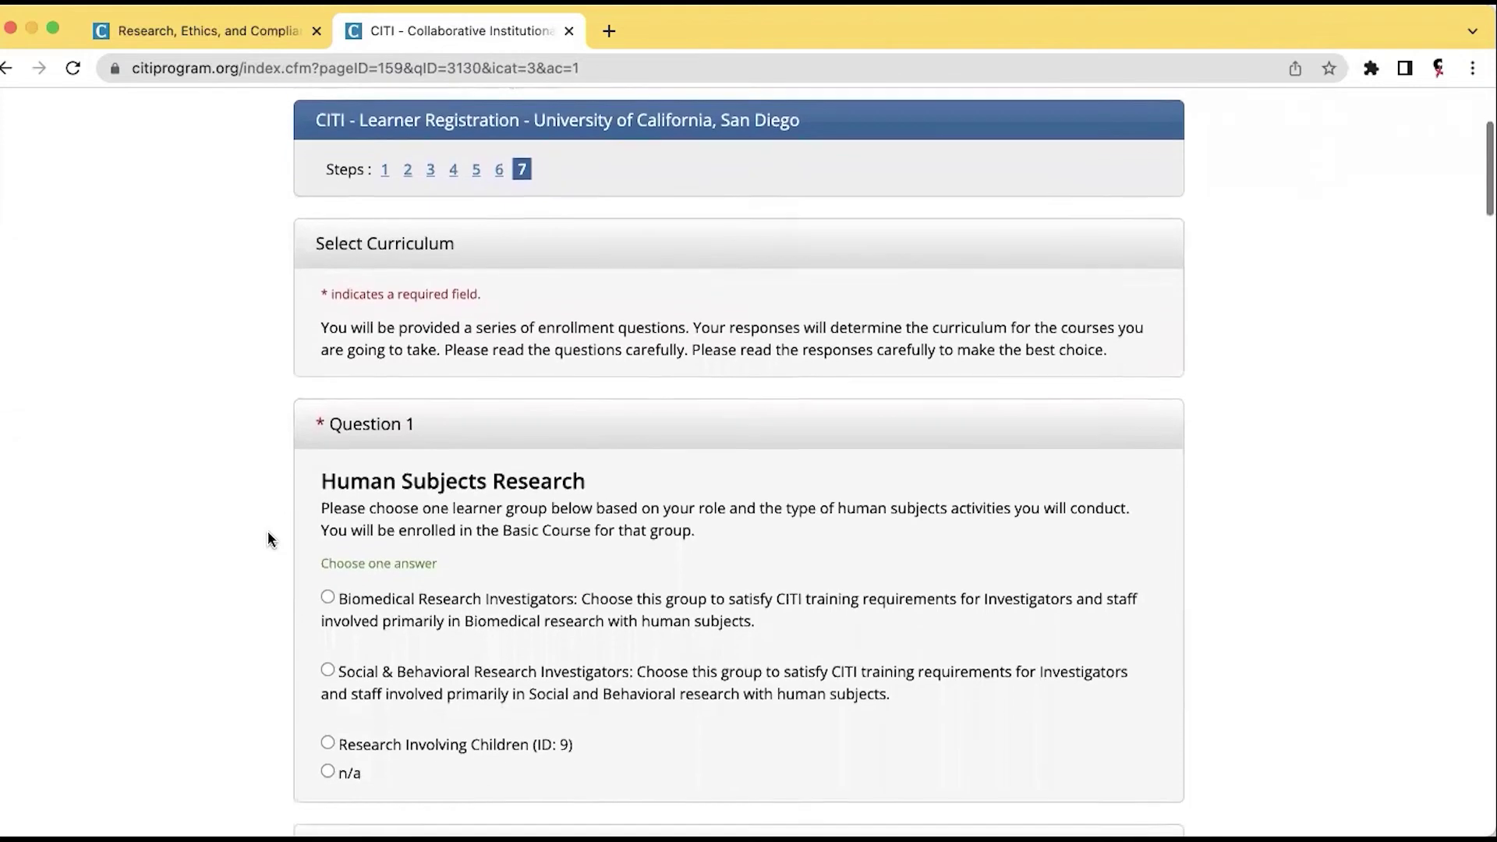
{"action": "scroll", "coordinate": [269, 537], "scroll_direction": "down", "scroll_amount": 1}
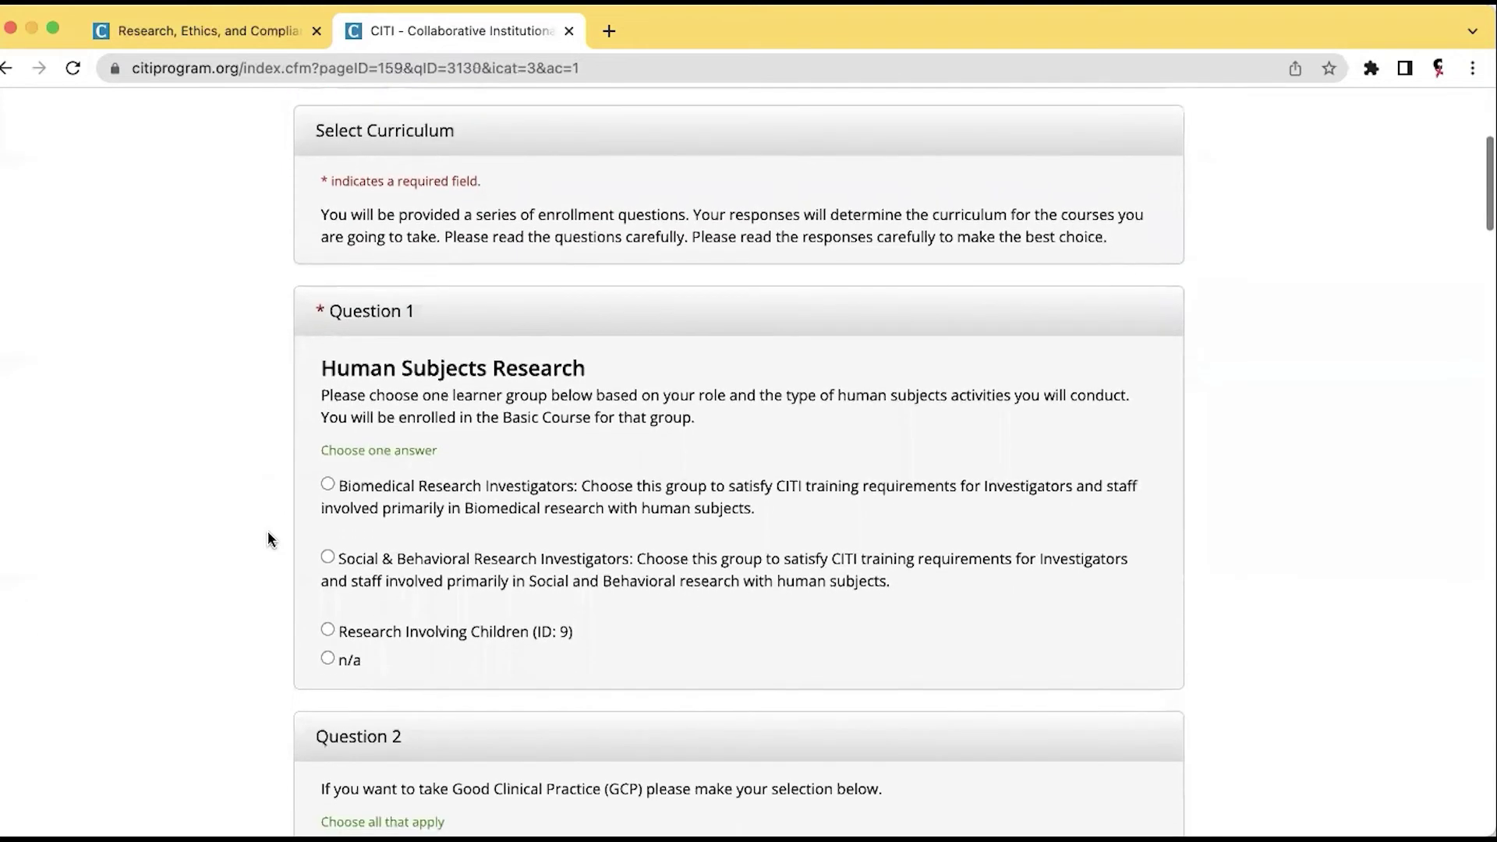
{"action": "left_click", "coordinate": [328, 485]}
{"action": "scroll", "coordinate": [586, 452], "scroll_direction": "down", "scroll_amount": 2}
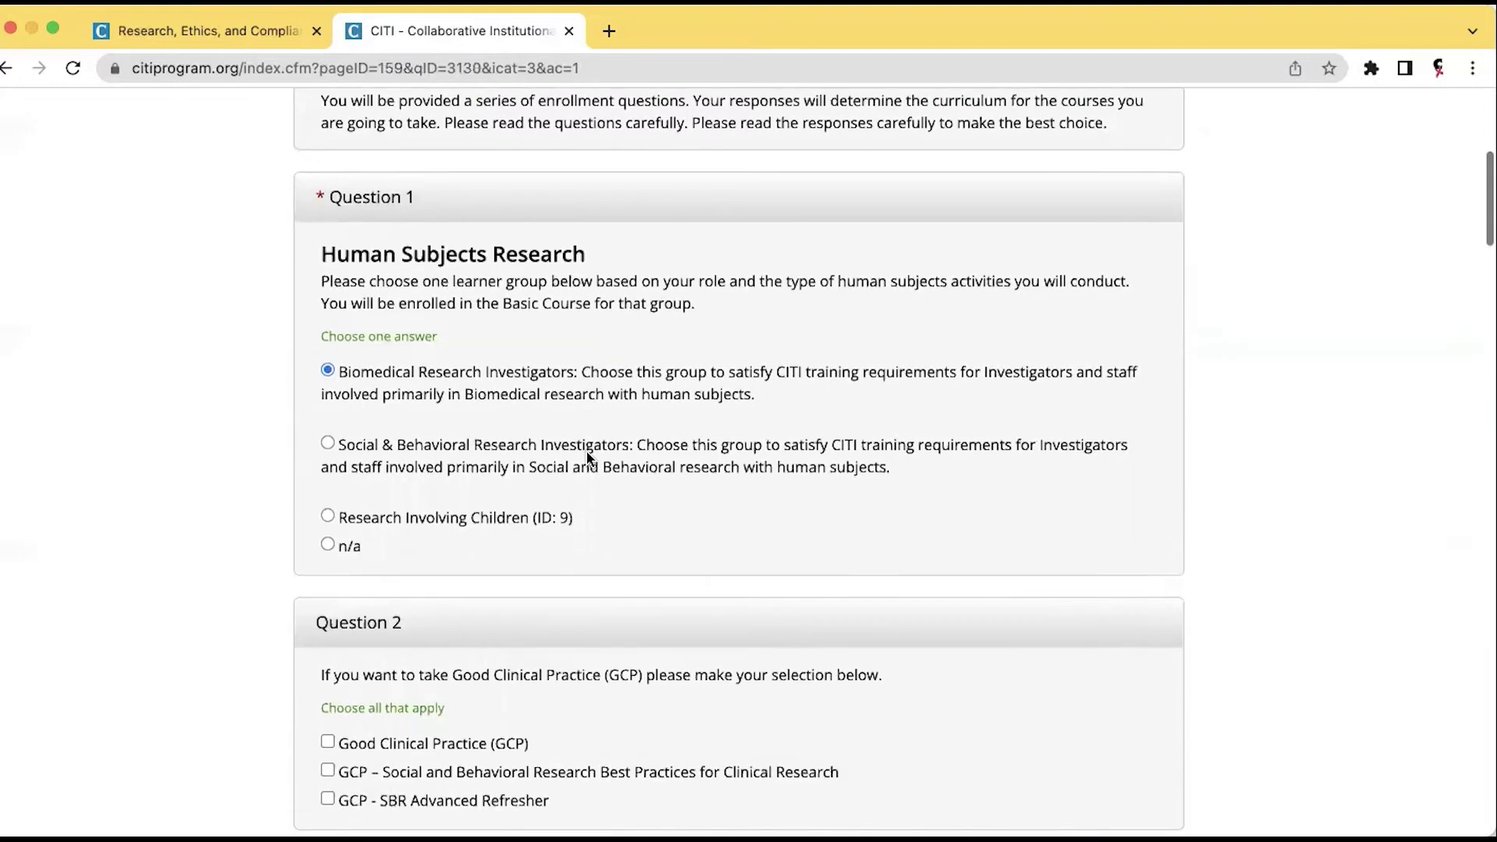
{"action": "scroll", "coordinate": [586, 451], "scroll_direction": "down", "scroll_amount": 2}
{"action": "scroll", "coordinate": [586, 450], "scroll_direction": "up", "scroll_amount": 3}
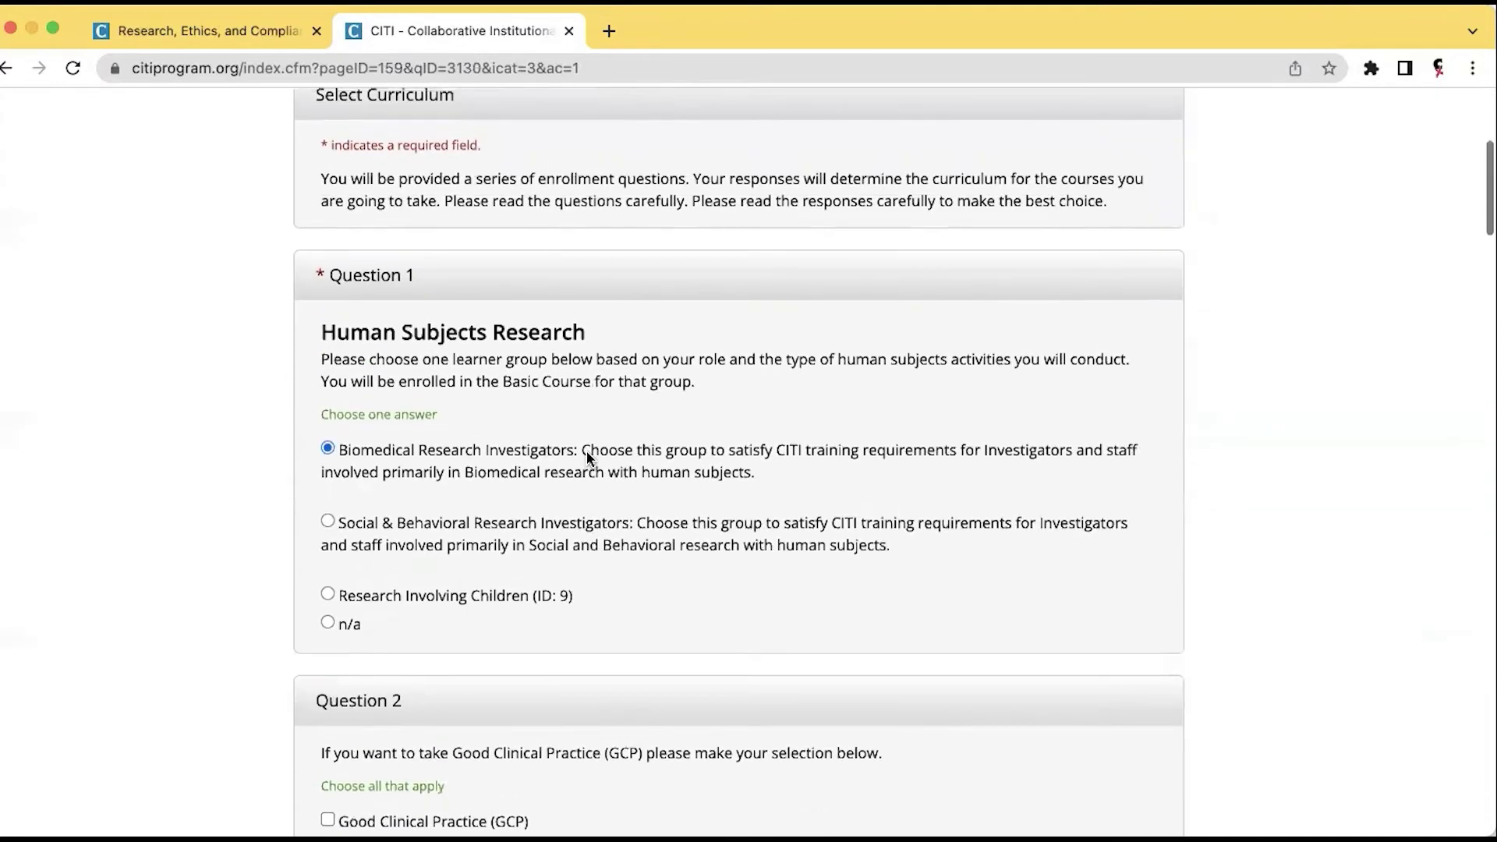
{"action": "scroll", "coordinate": [586, 450], "scroll_direction": "up", "scroll_amount": 1}
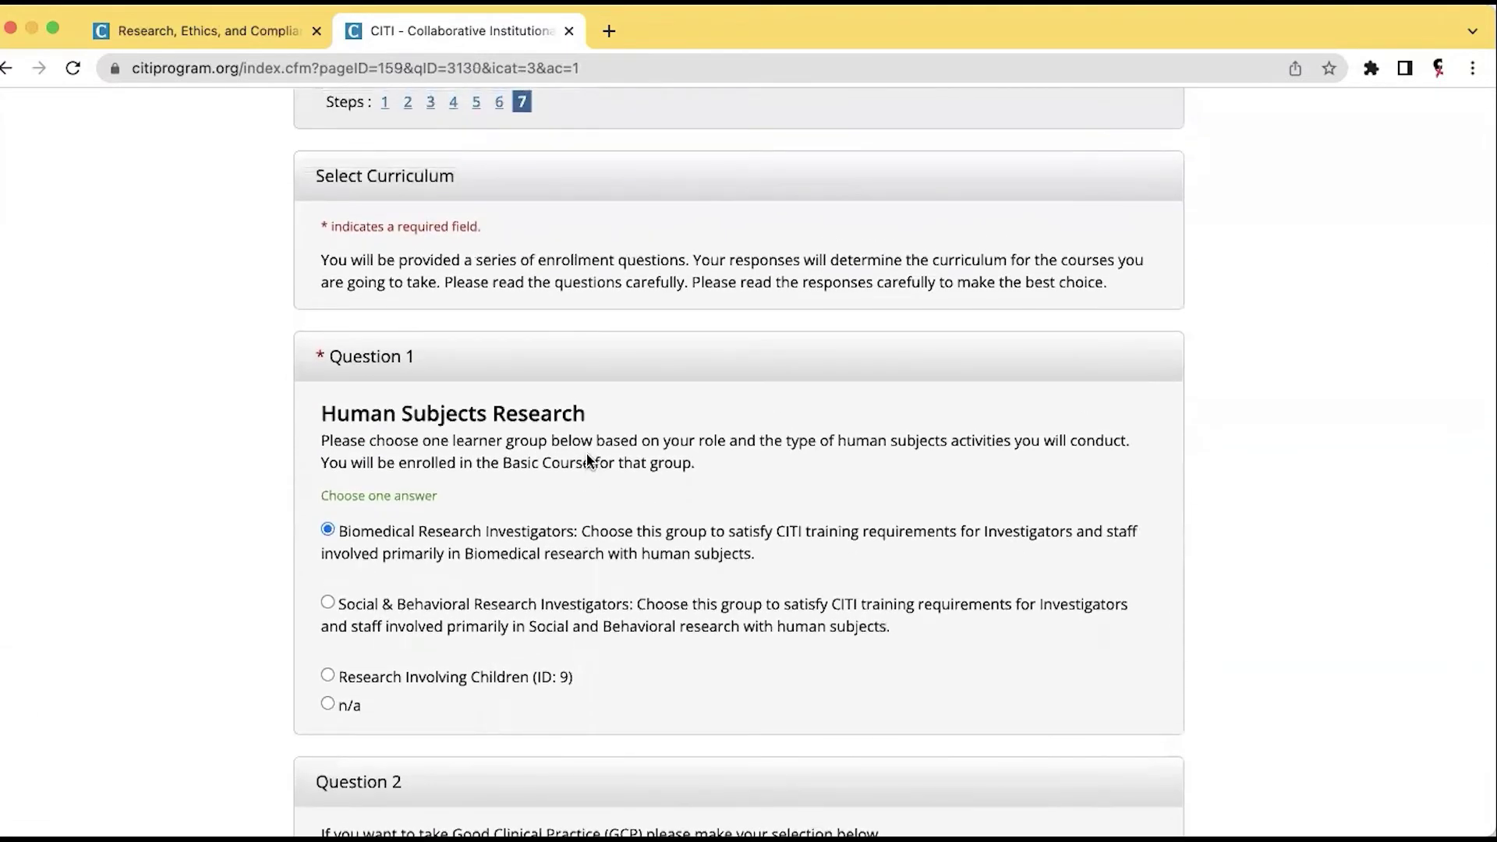
{"action": "scroll", "coordinate": [588, 457], "scroll_direction": "down", "scroll_amount": 5}
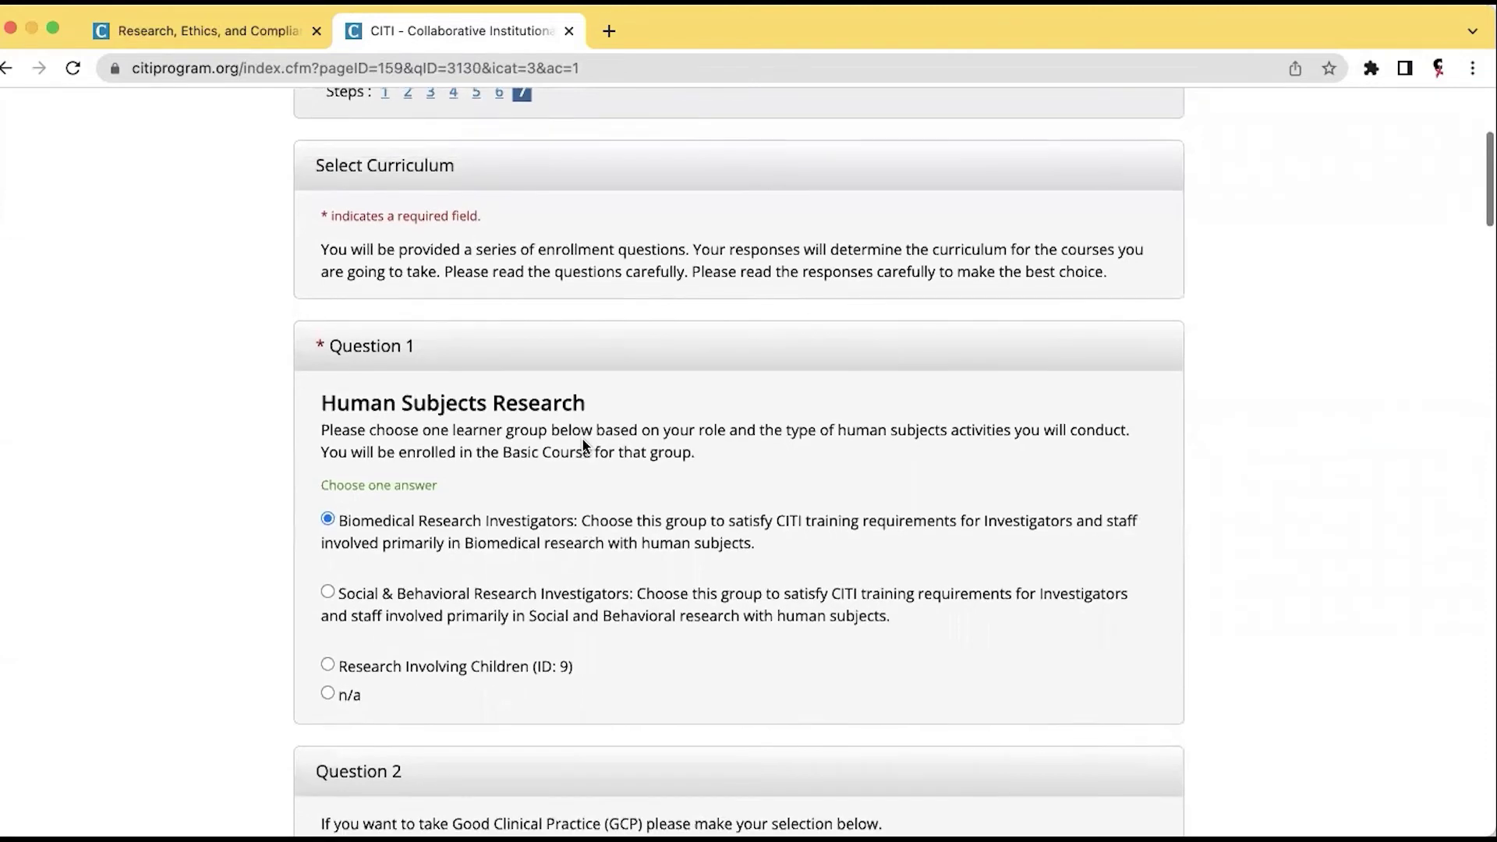
{"action": "scroll", "coordinate": [585, 426], "scroll_direction": "down", "scroll_amount": 2}
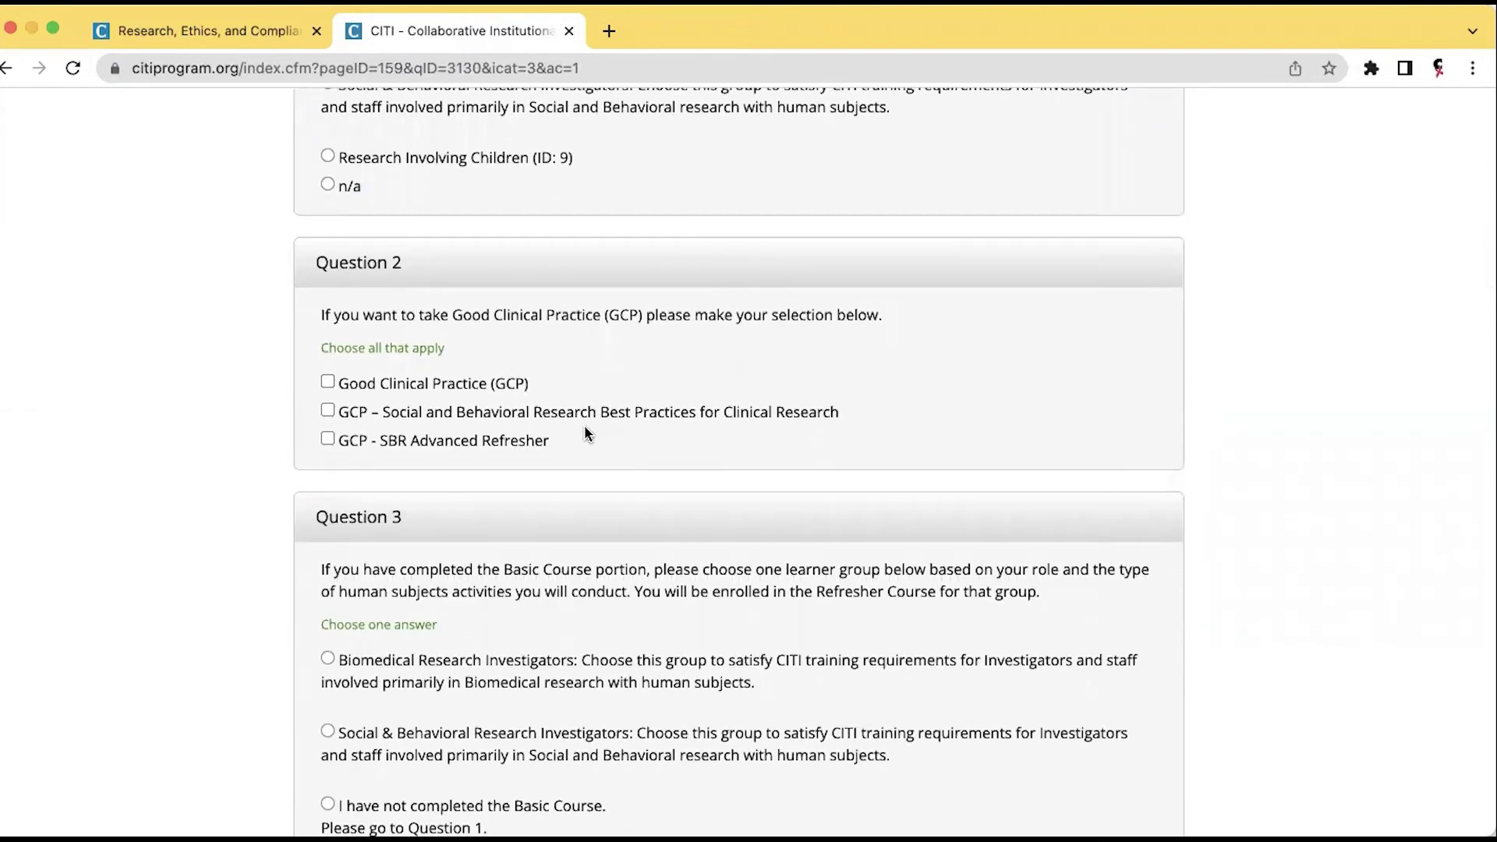
{"action": "scroll", "coordinate": [585, 425], "scroll_direction": "down", "scroll_amount": 3}
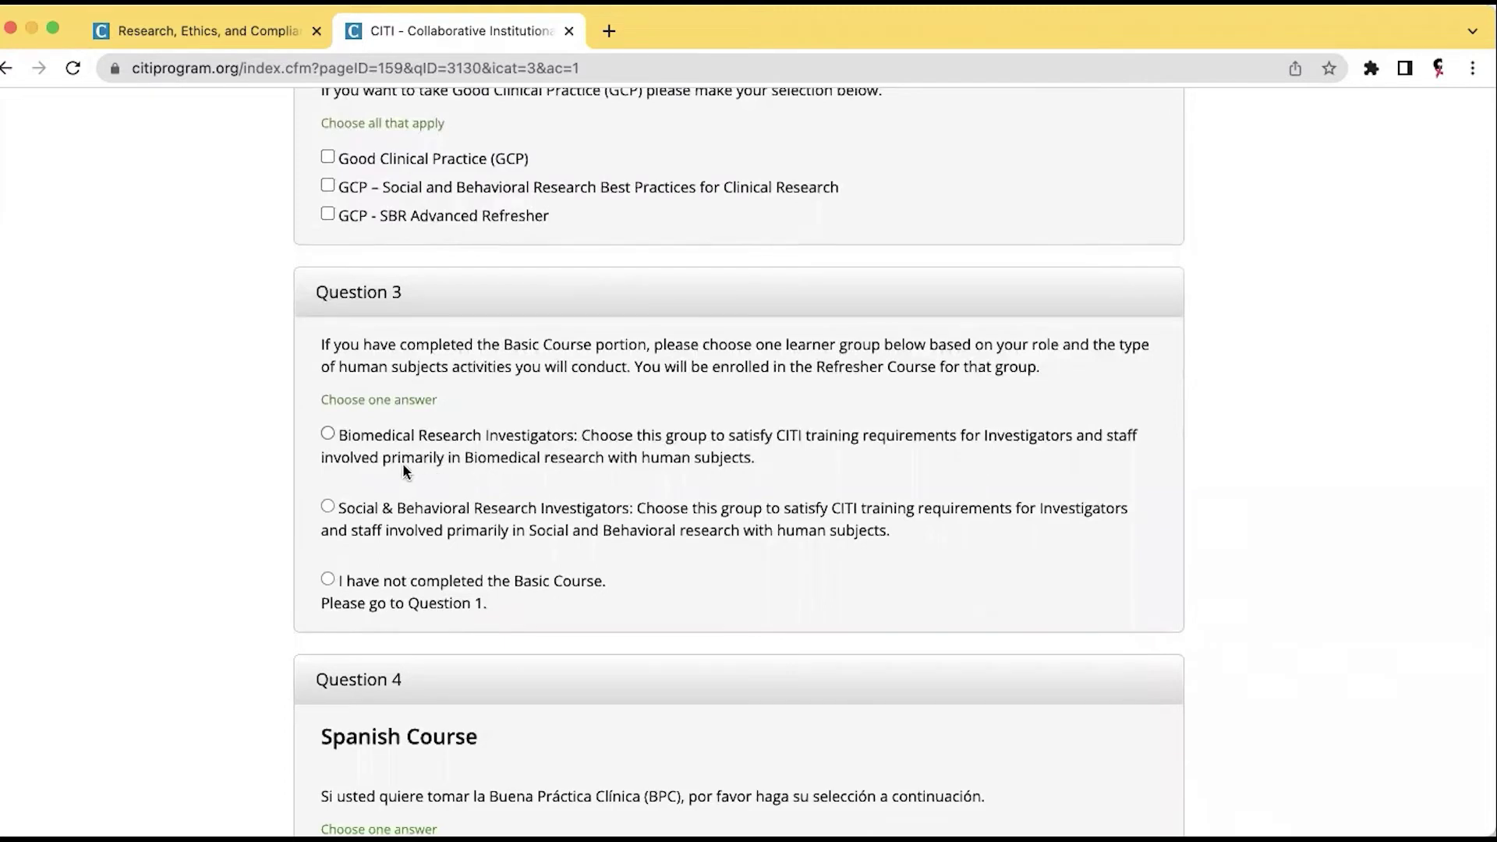
{"action": "scroll", "coordinate": [405, 471], "scroll_direction": "down", "scroll_amount": 1}
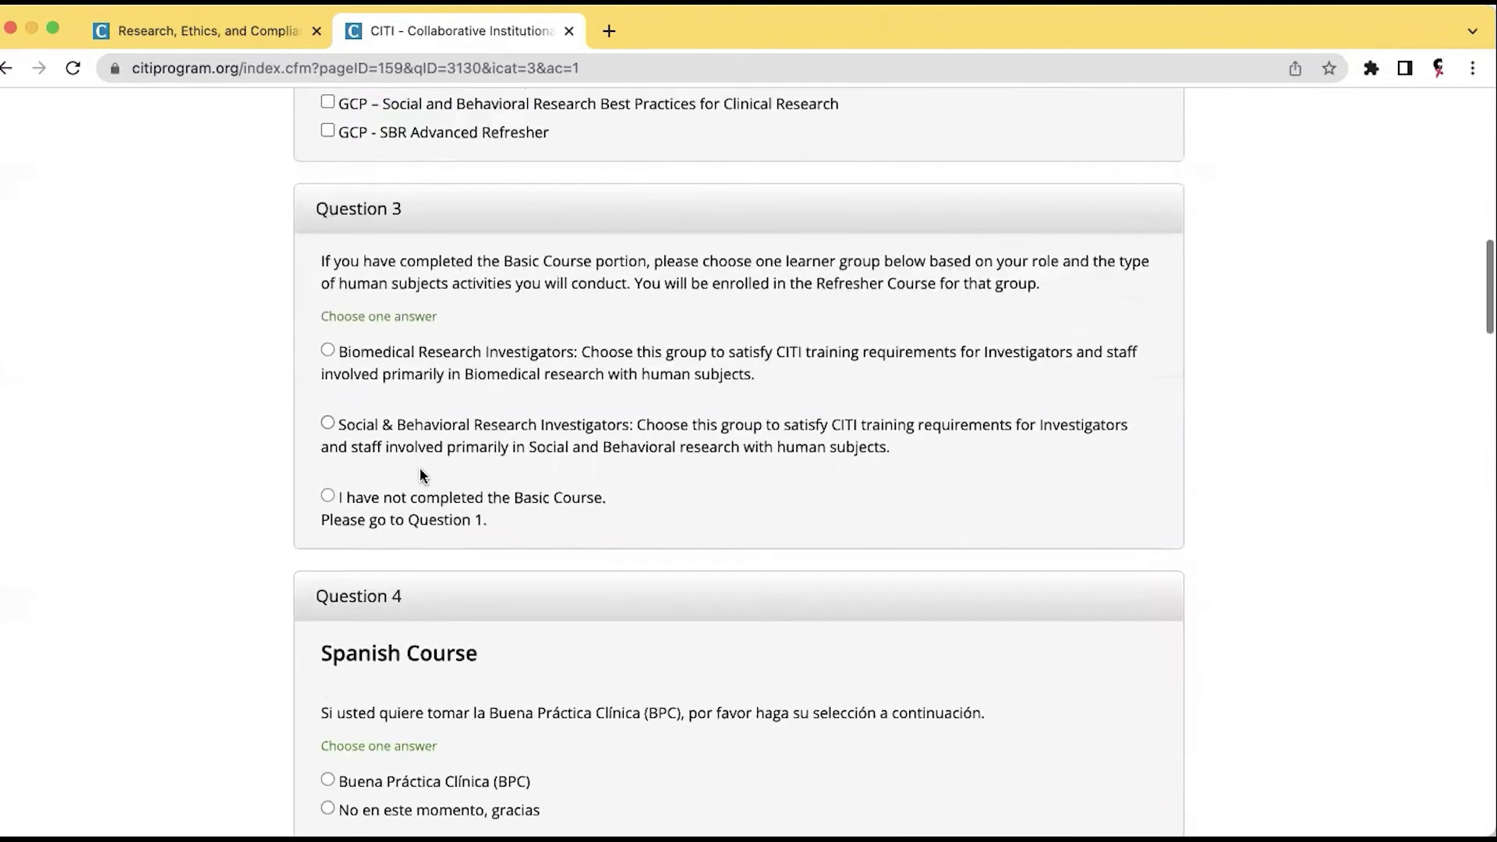
Mark the Basic Course as not completed and decline Spanish modules, Responsible Conduct and Export Control.
{"action": "left_click", "coordinate": [328, 497]}
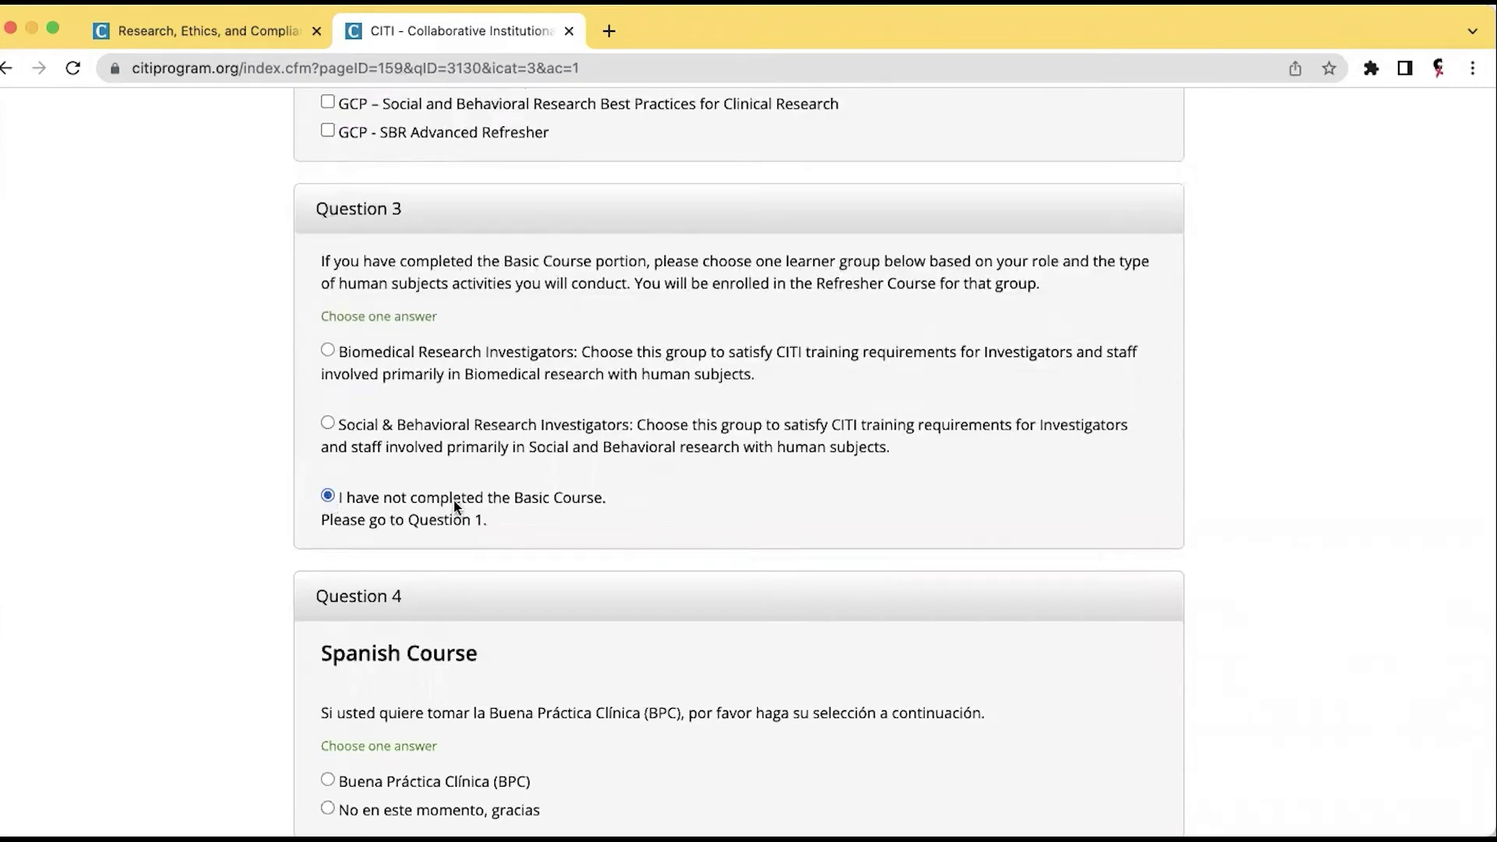
{"action": "scroll", "coordinate": [454, 484], "scroll_direction": "down", "scroll_amount": 3}
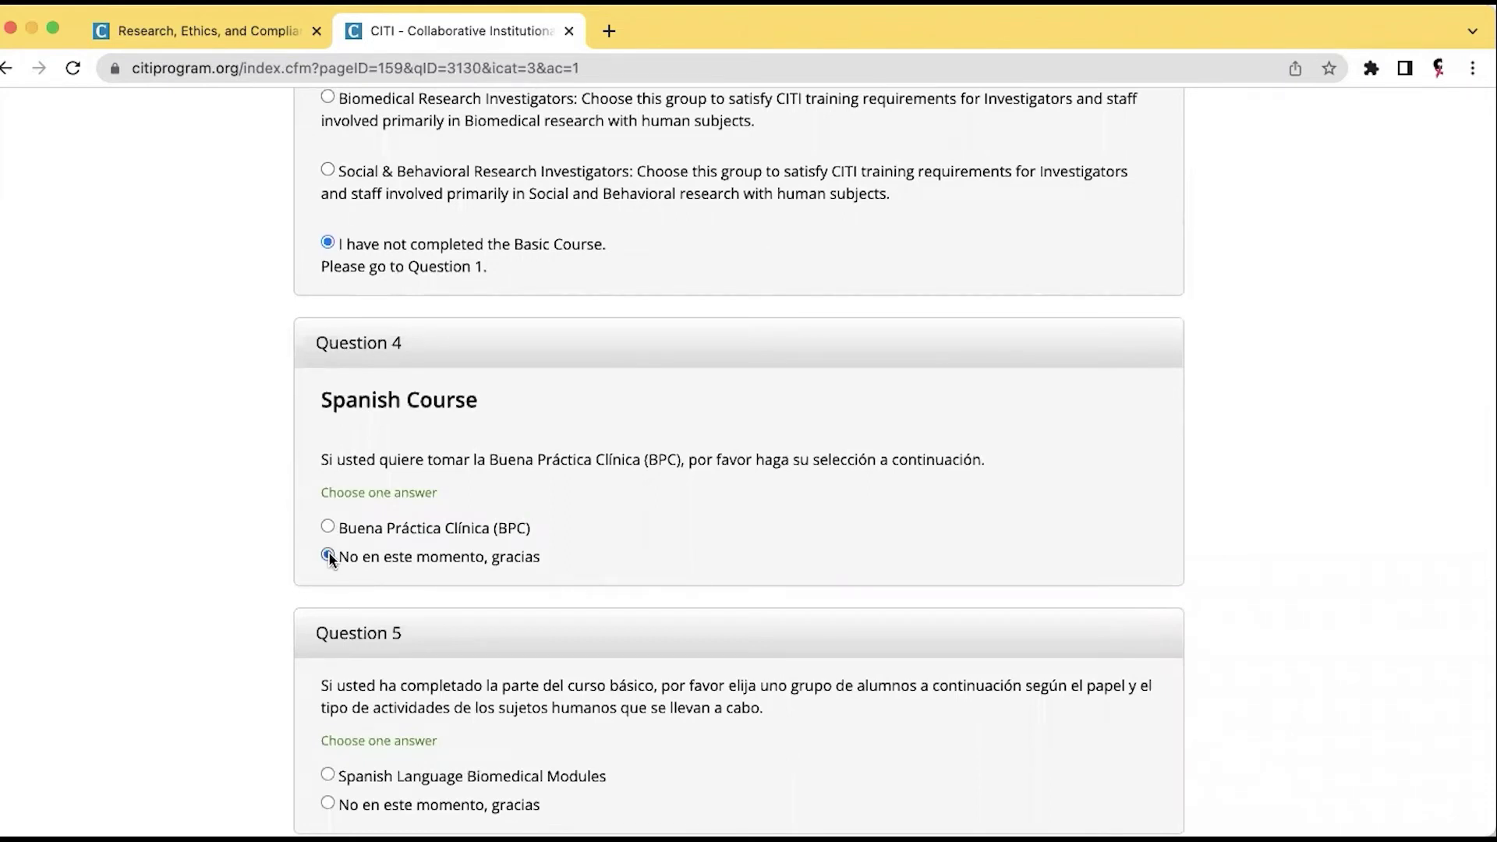
{"action": "scroll", "coordinate": [640, 484], "scroll_direction": "down", "scroll_amount": 3}
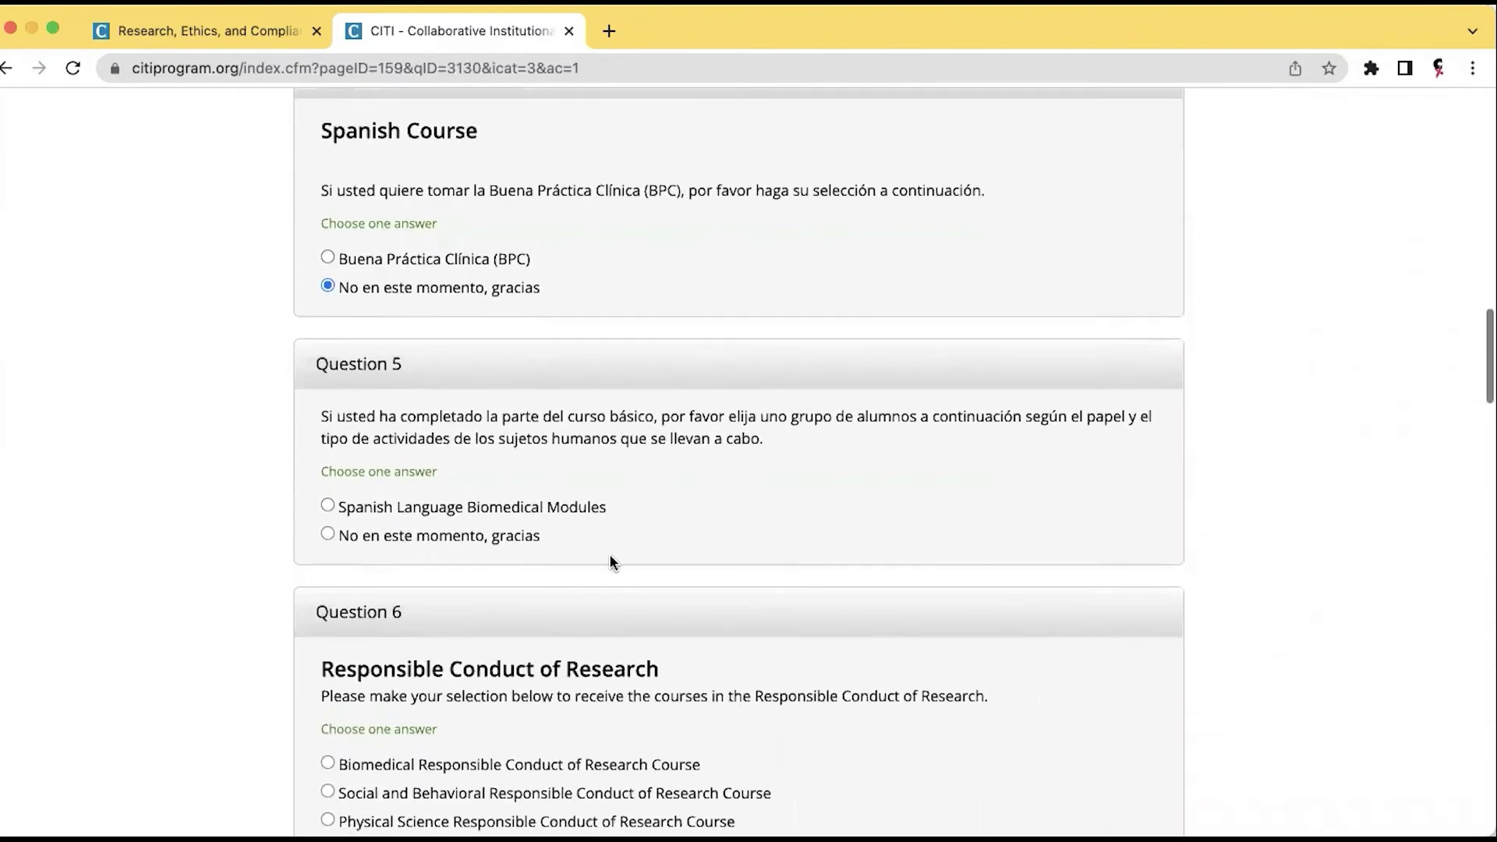
{"action": "left_click", "coordinate": [329, 535]}
{"action": "scroll", "coordinate": [549, 544], "scroll_direction": "down", "scroll_amount": 5}
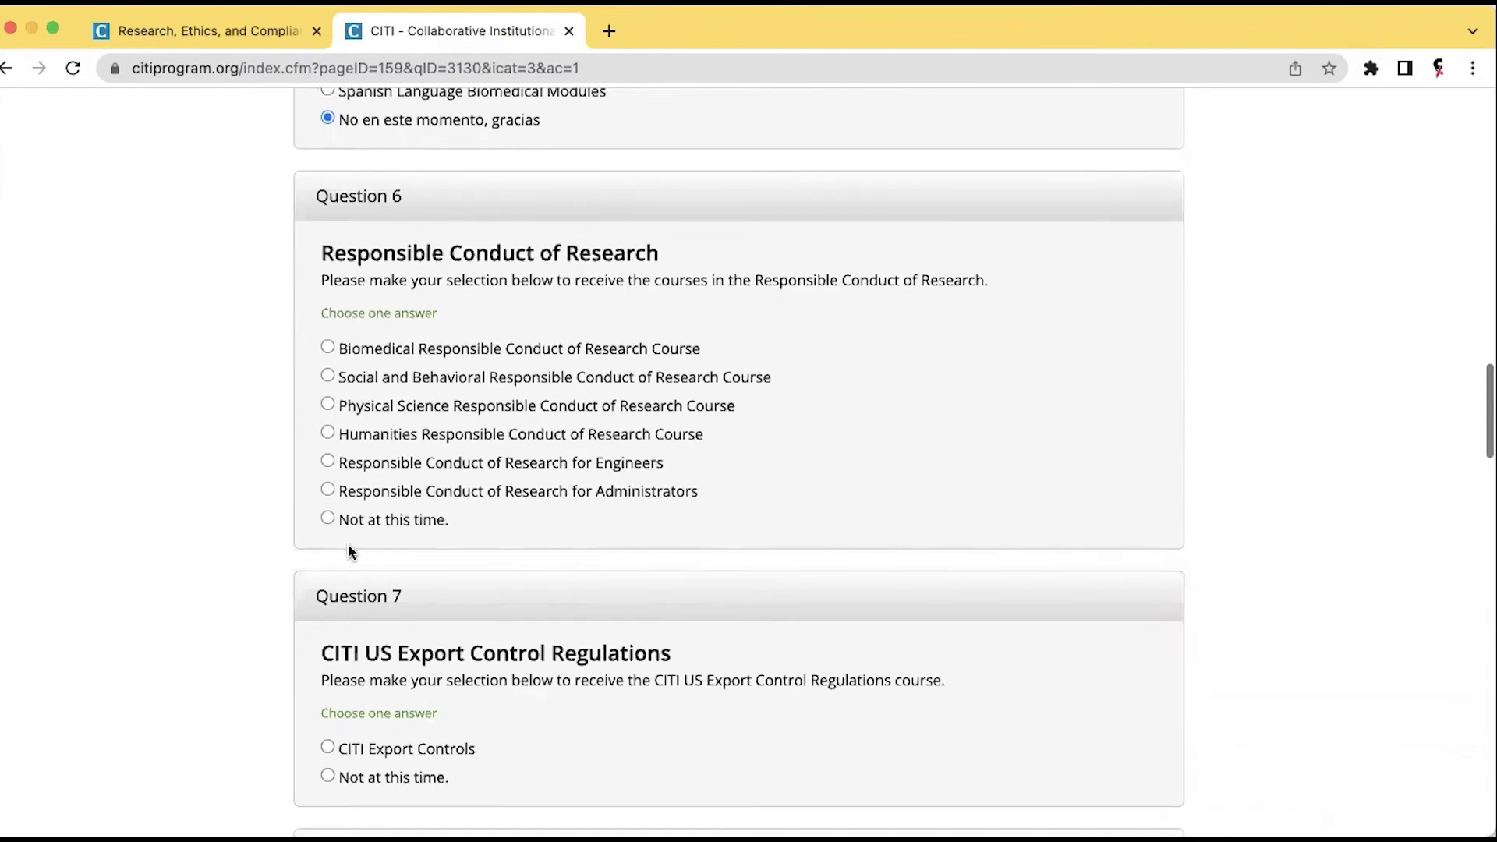
{"action": "left_click", "coordinate": [327, 519]}
{"action": "scroll", "coordinate": [442, 524], "scroll_direction": "down", "scroll_amount": 4}
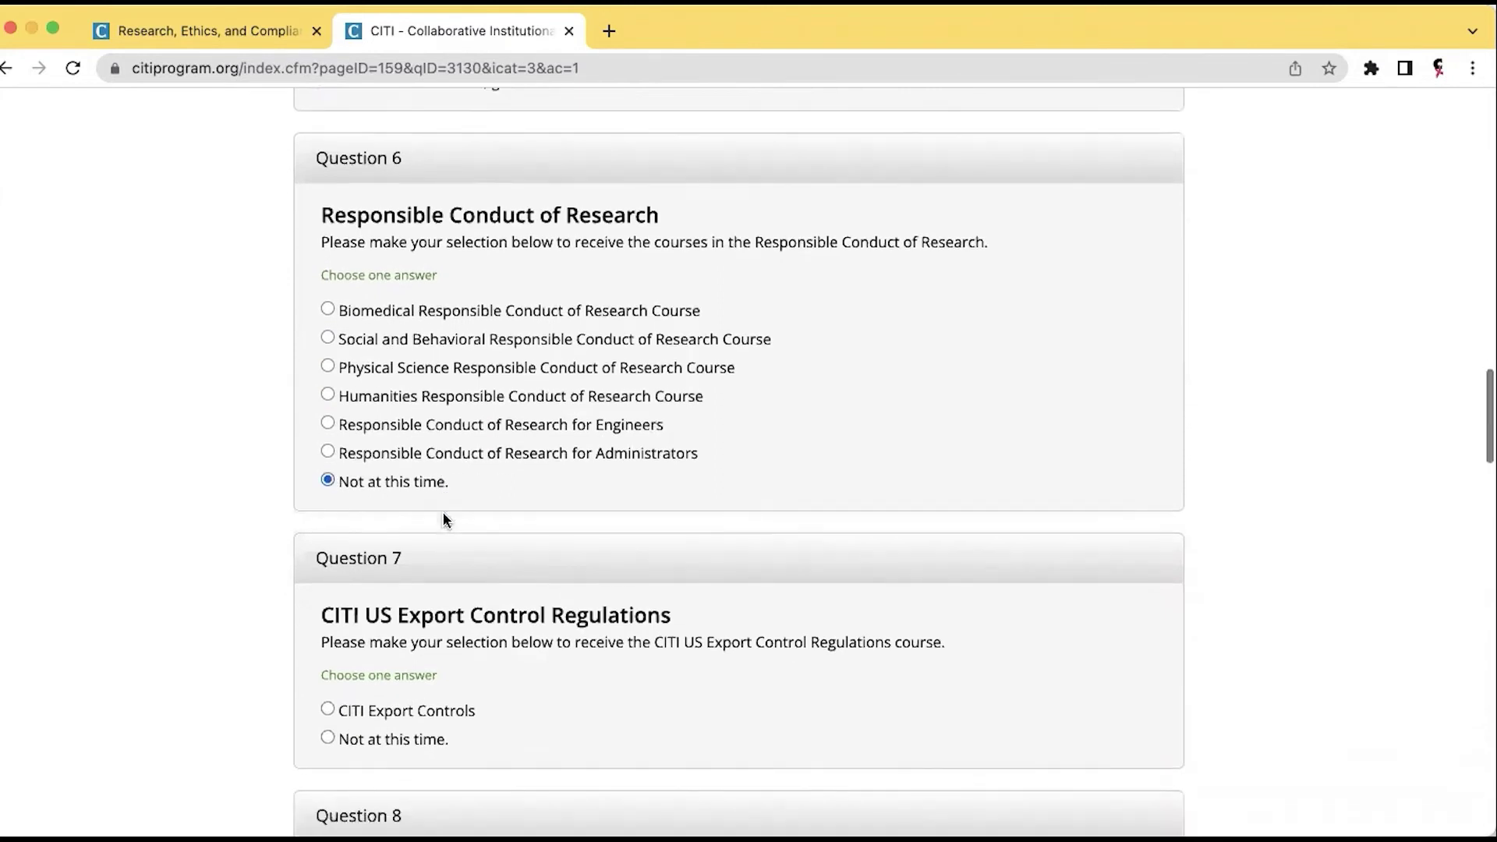
{"action": "left_click", "coordinate": [327, 500]}
Decline the Clinical Research Coordinator, Public Health, Information Privacy & Security and FDA Inspections courses.
{"action": "scroll", "coordinate": [452, 502], "scroll_direction": "down", "scroll_amount": 5}
{"action": "scroll", "coordinate": [452, 503], "scroll_direction": "down", "scroll_amount": 2}
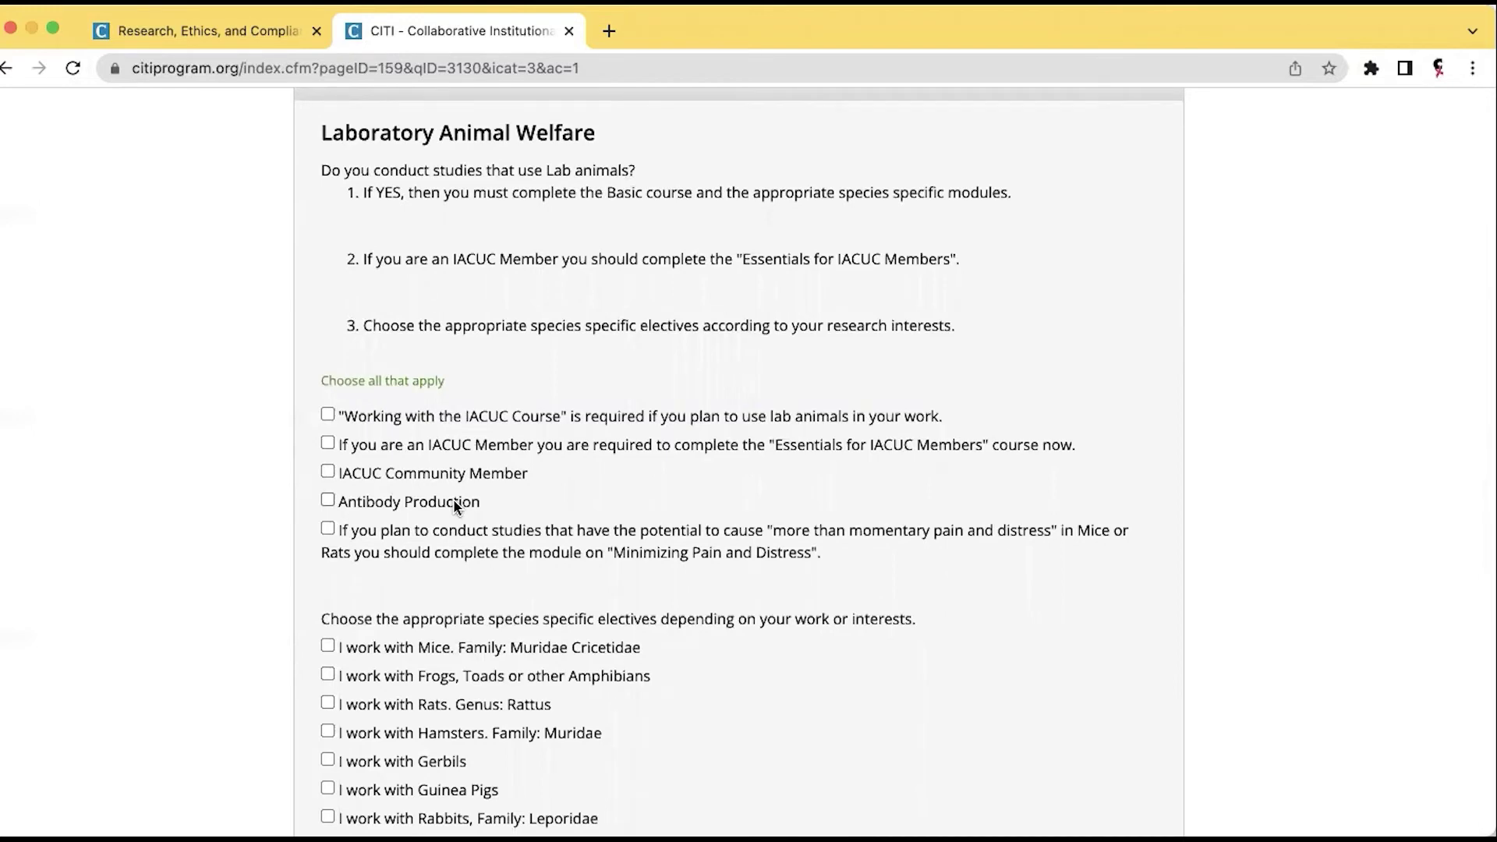
{"action": "scroll", "coordinate": [454, 505], "scroll_direction": "down", "scroll_amount": 5}
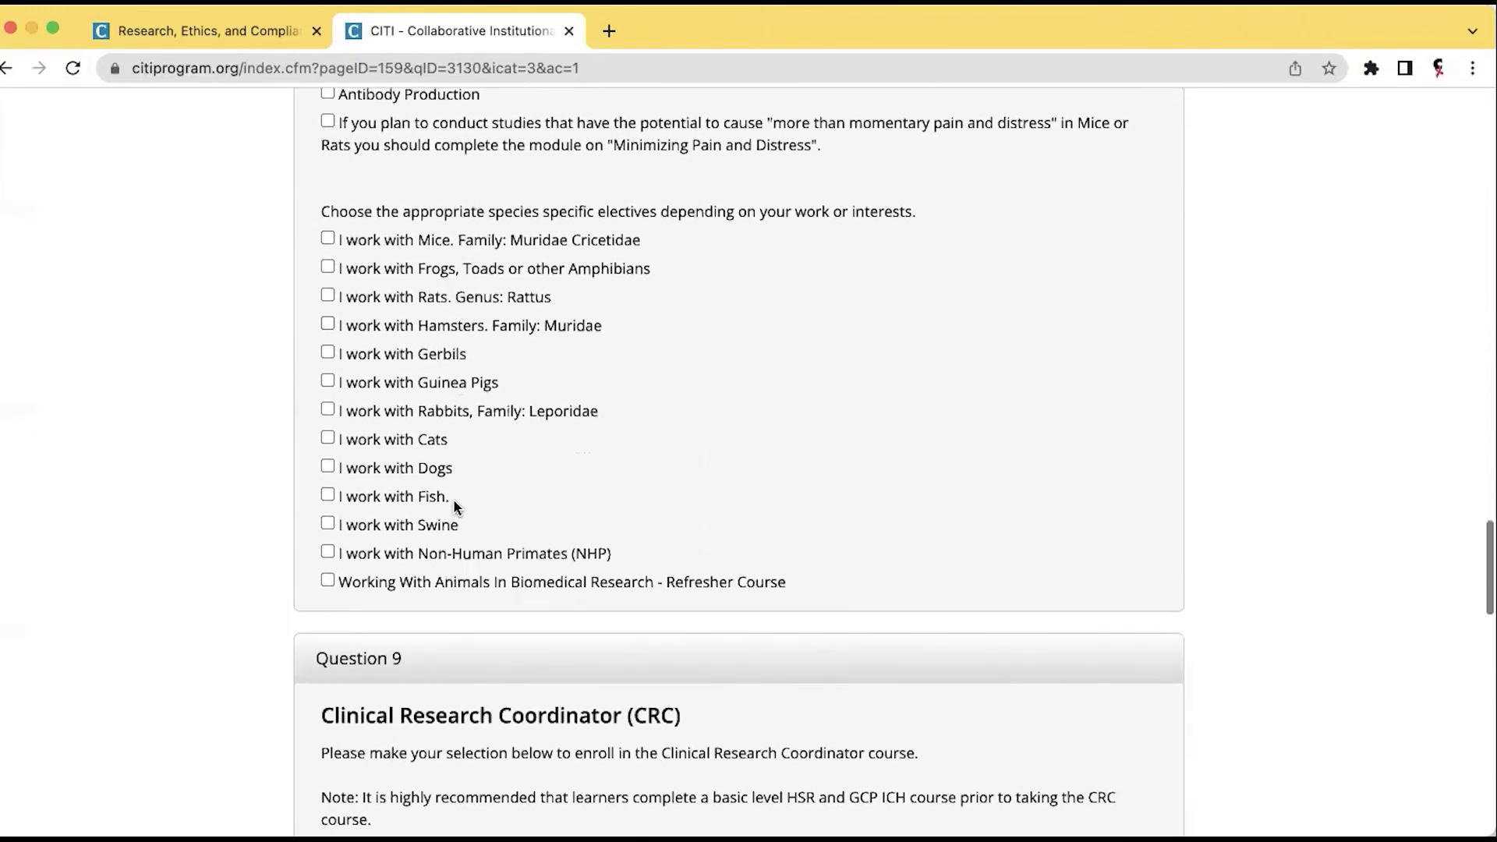
{"action": "scroll", "coordinate": [455, 507], "scroll_direction": "down", "scroll_amount": 3}
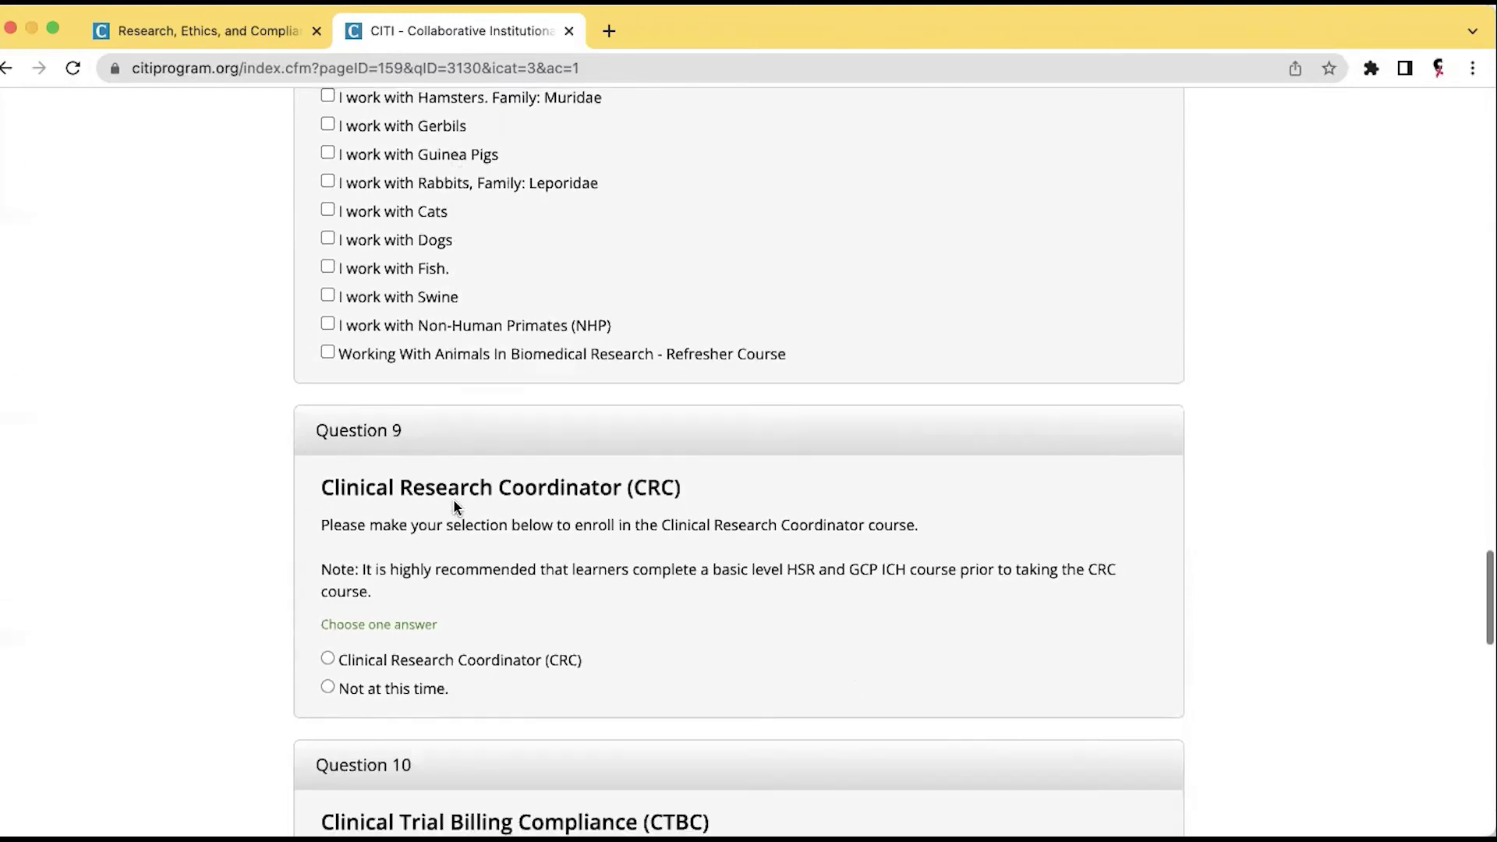
{"action": "scroll", "coordinate": [455, 506], "scroll_direction": "down", "scroll_amount": 2}
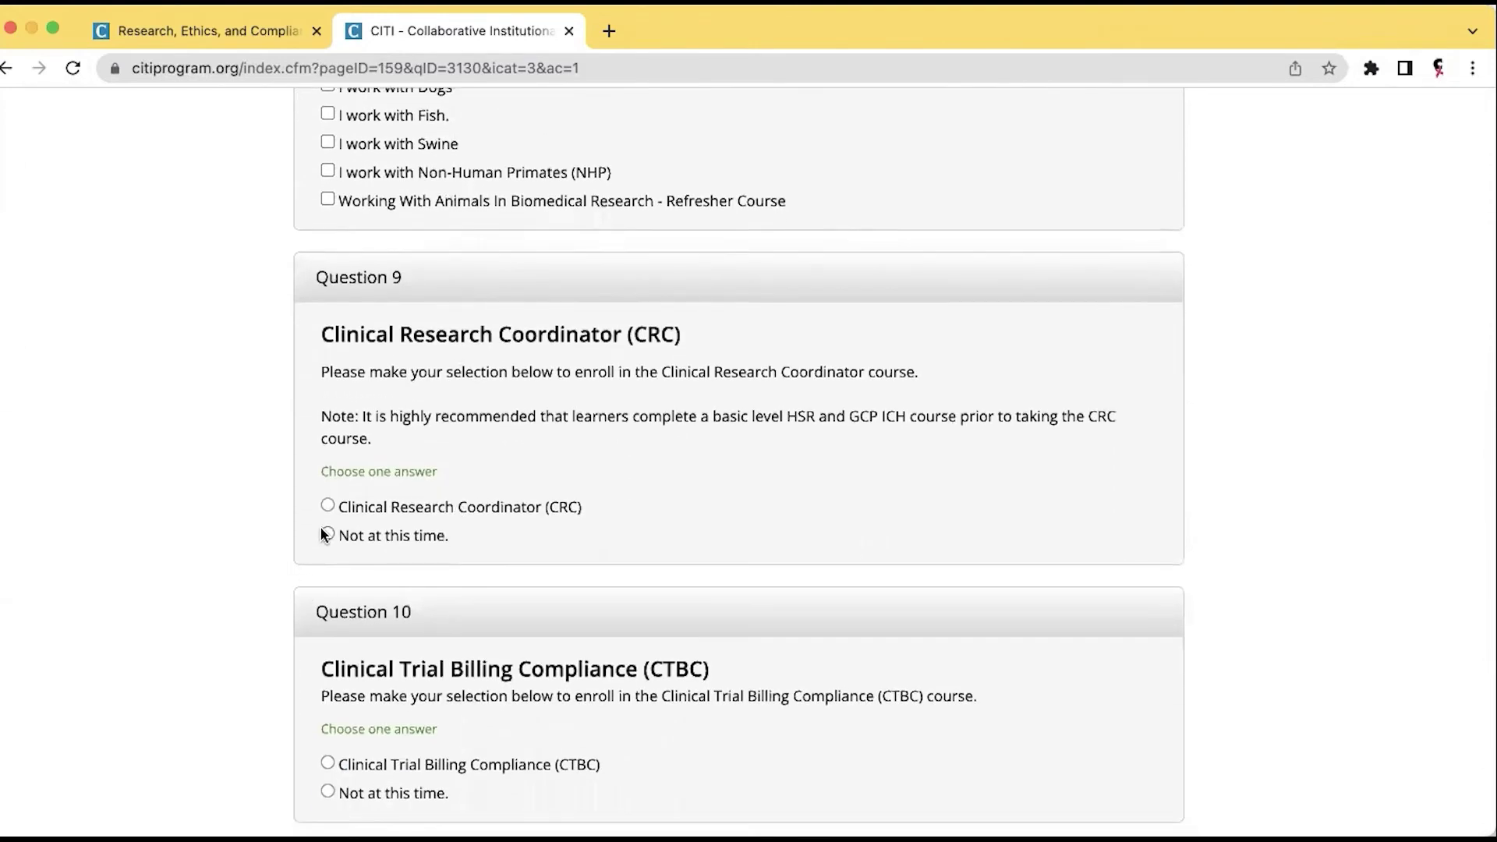
{"action": "left_click", "coordinate": [327, 534]}
{"action": "scroll", "coordinate": [351, 557], "scroll_direction": "down", "scroll_amount": 5}
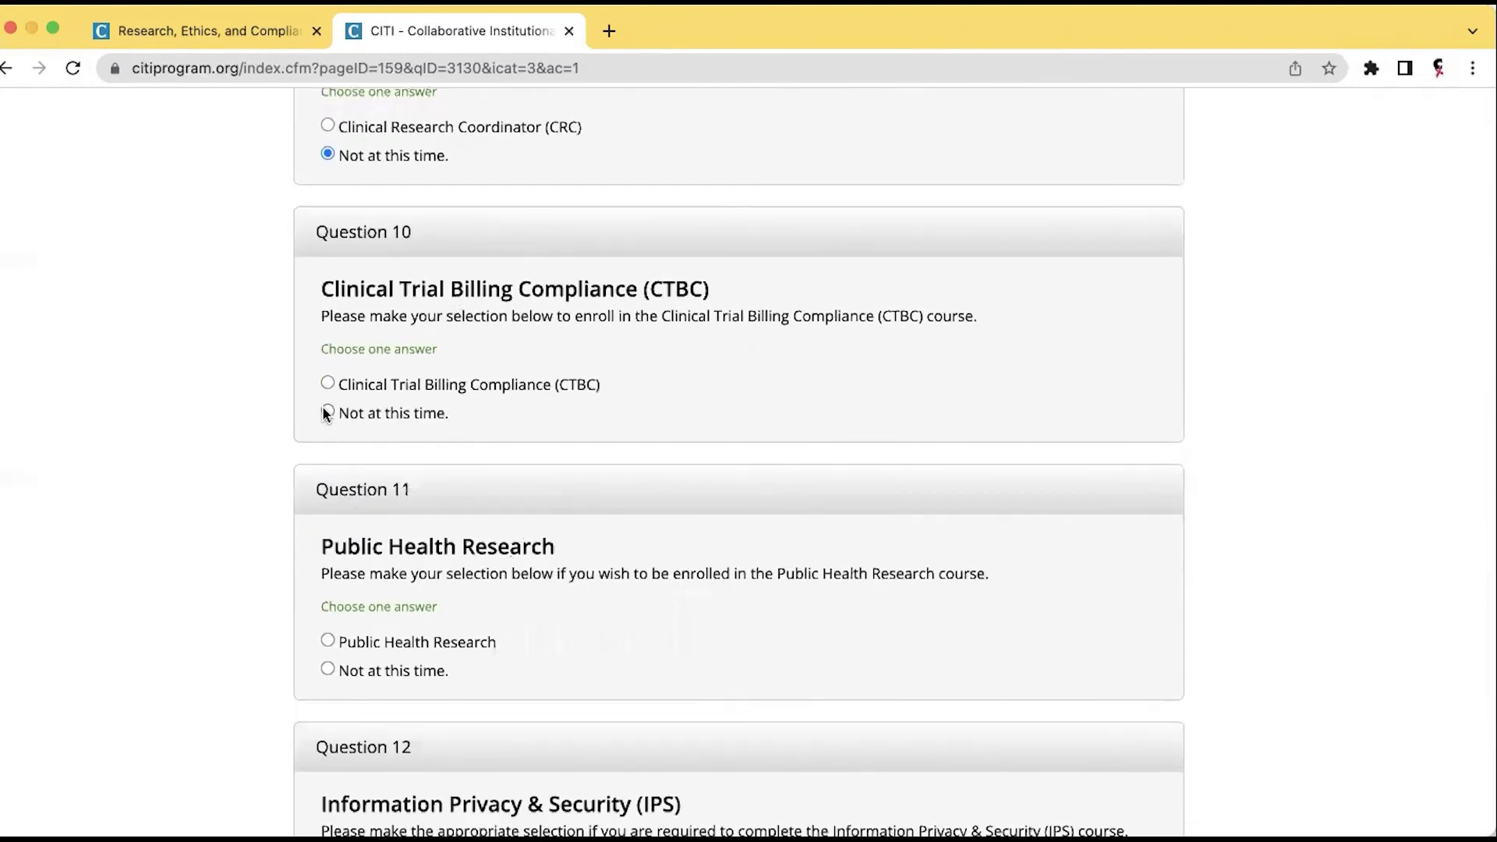
{"action": "left_click", "coordinate": [327, 668]}
{"action": "scroll", "coordinate": [441, 666], "scroll_direction": "down", "scroll_amount": 2}
{"action": "scroll", "coordinate": [441, 669], "scroll_direction": "down", "scroll_amount": 2}
{"action": "left_click", "coordinate": [327, 648]}
{"action": "scroll", "coordinate": [409, 653], "scroll_direction": "down", "scroll_amount": 1}
{"action": "scroll", "coordinate": [421, 657], "scroll_direction": "down", "scroll_amount": 6}
{"action": "left_click", "coordinate": [328, 390]}
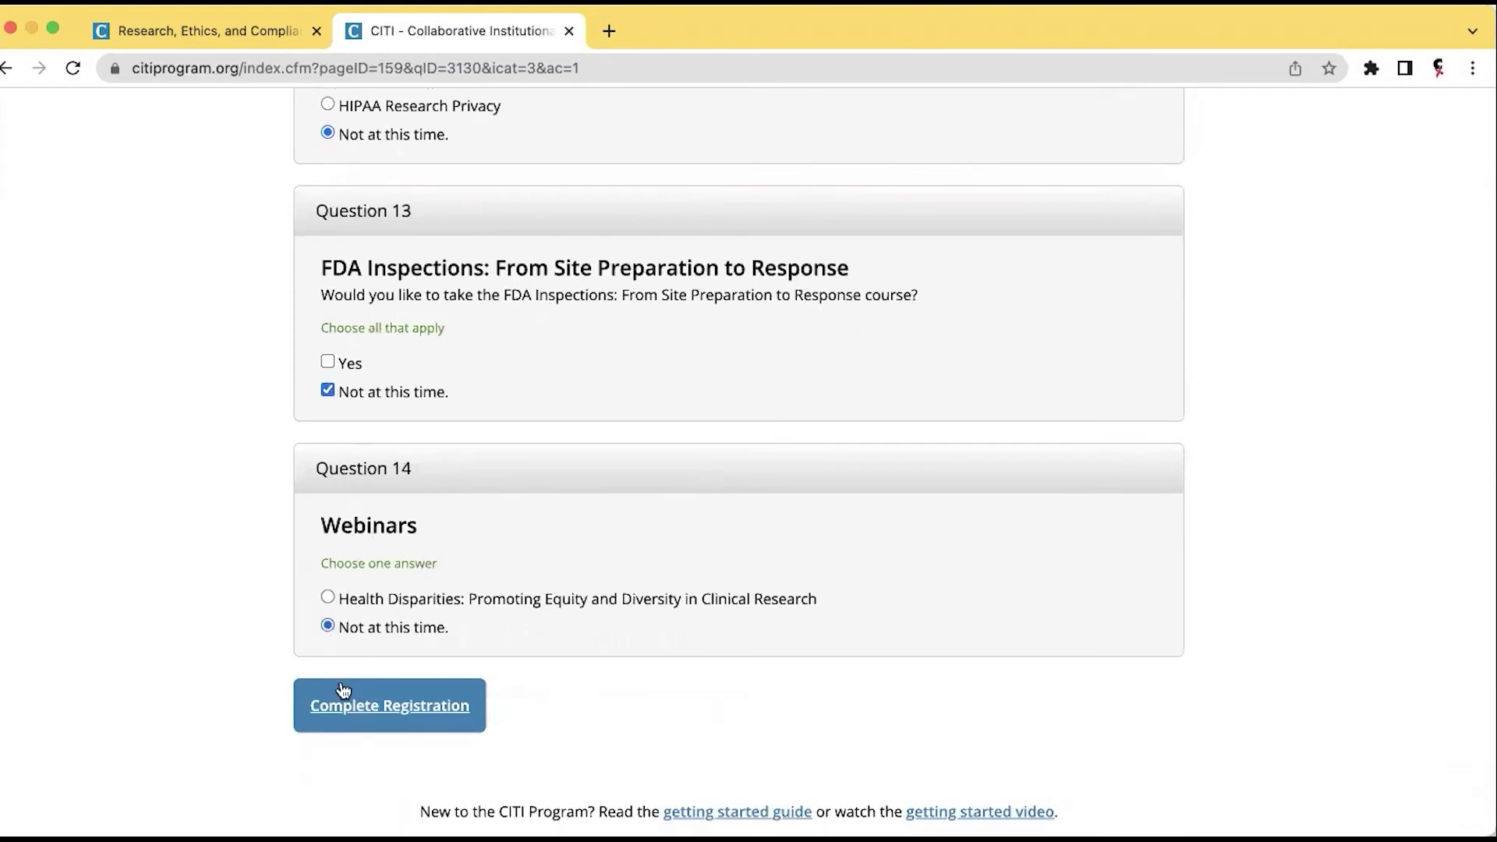
{"action": "left_click", "coordinate": [344, 708]}
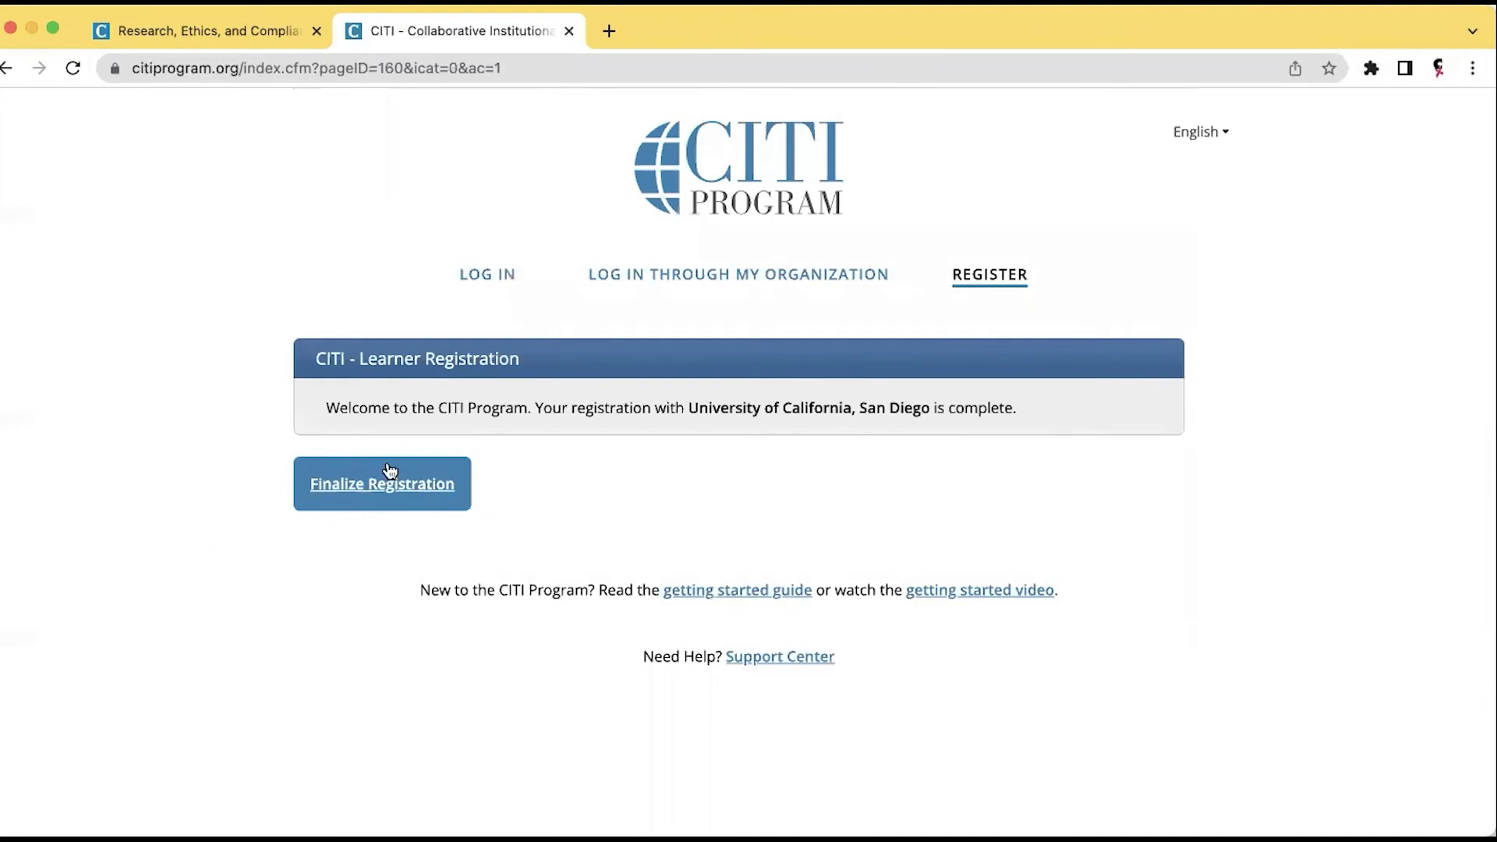
{"action": "left_click", "coordinate": [384, 489]}
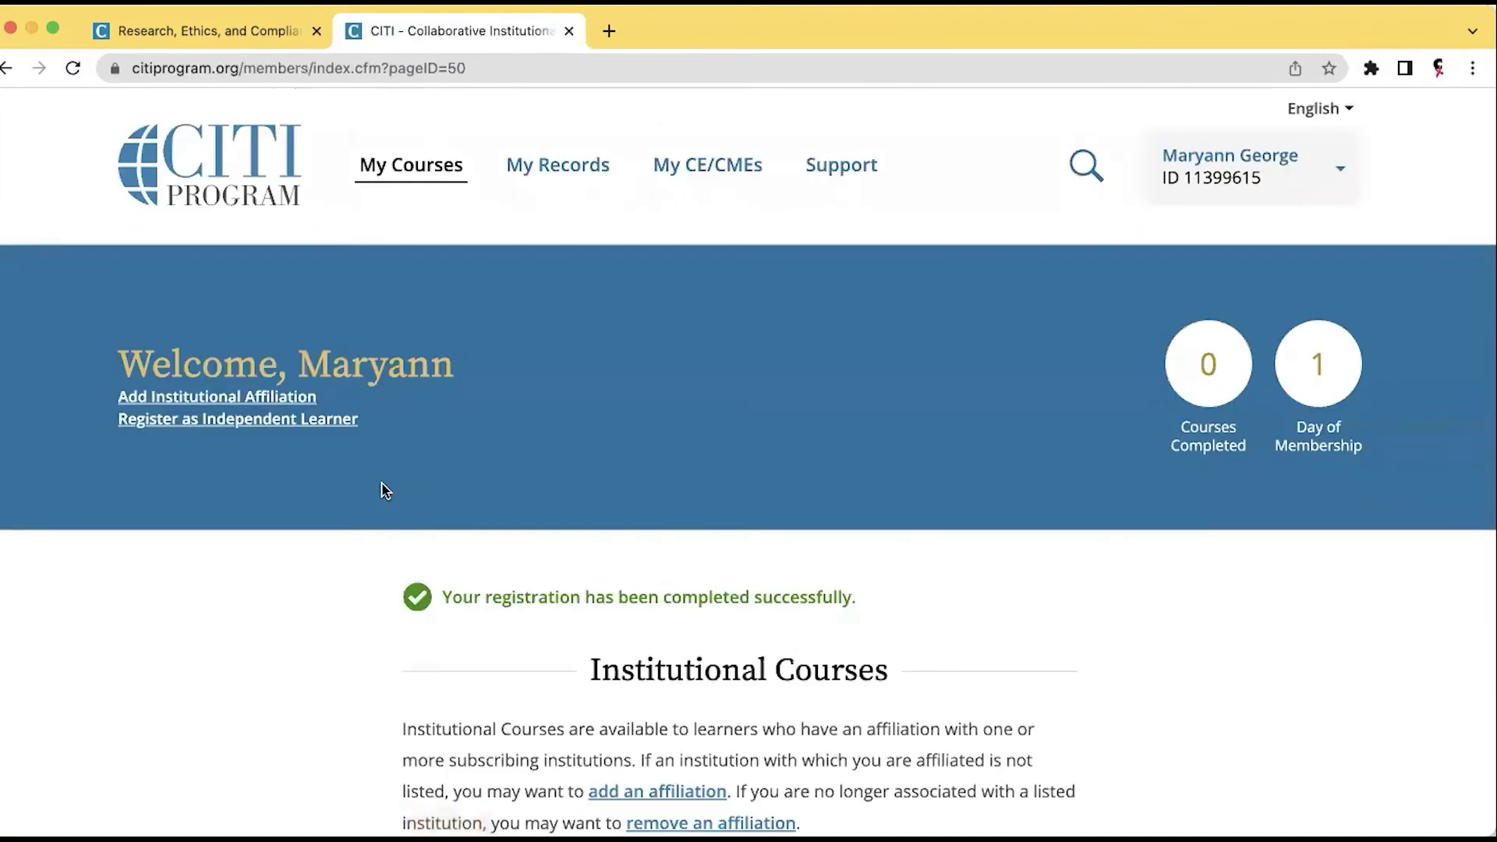
{"action": "scroll", "coordinate": [384, 489], "scroll_direction": "down", "scroll_amount": 4}
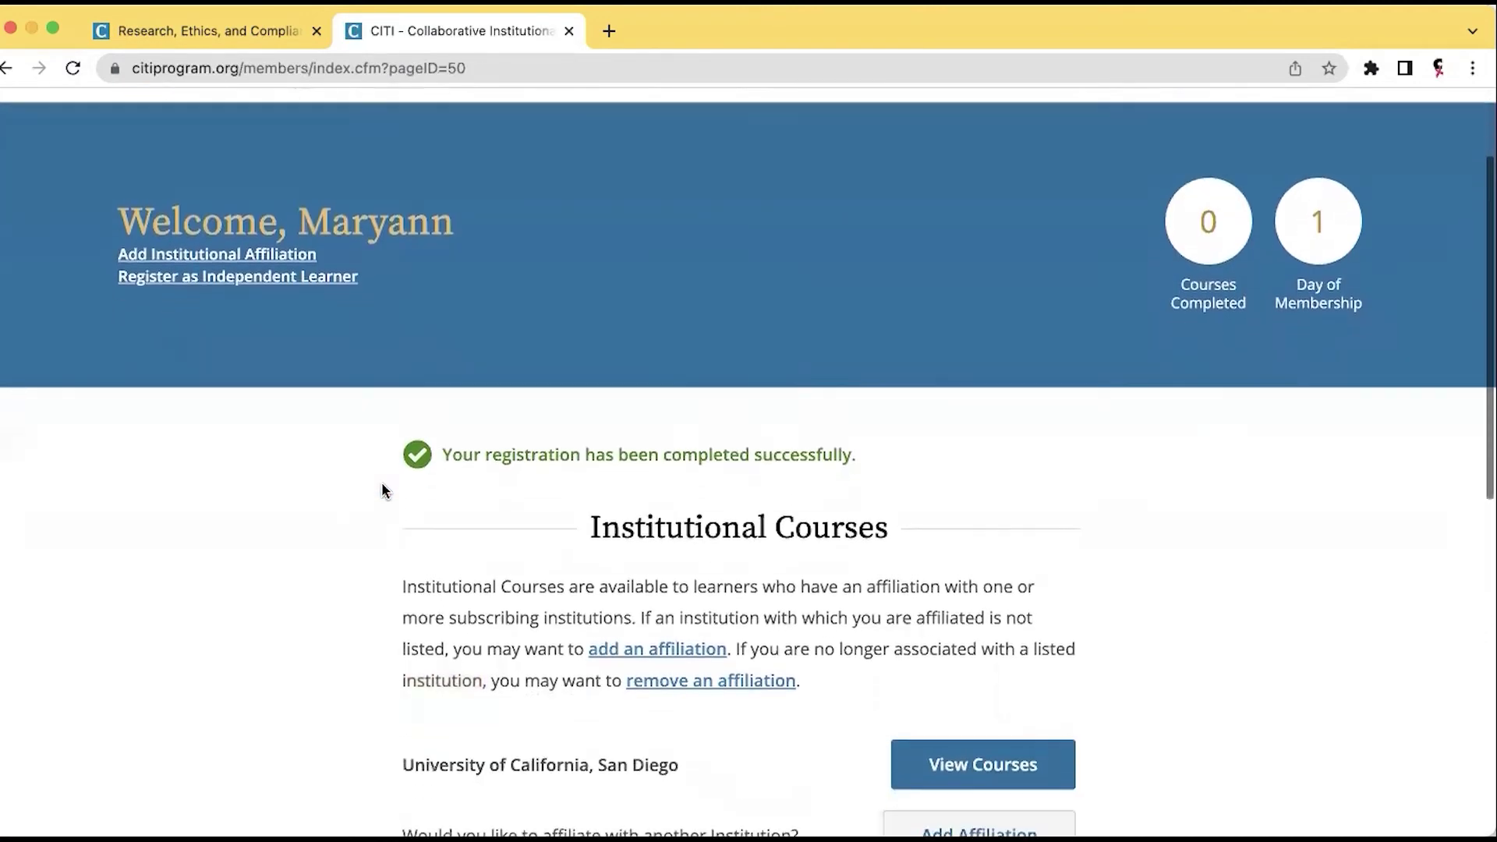
{"action": "scroll", "coordinate": [382, 489], "scroll_direction": "up", "scroll_amount": 2}
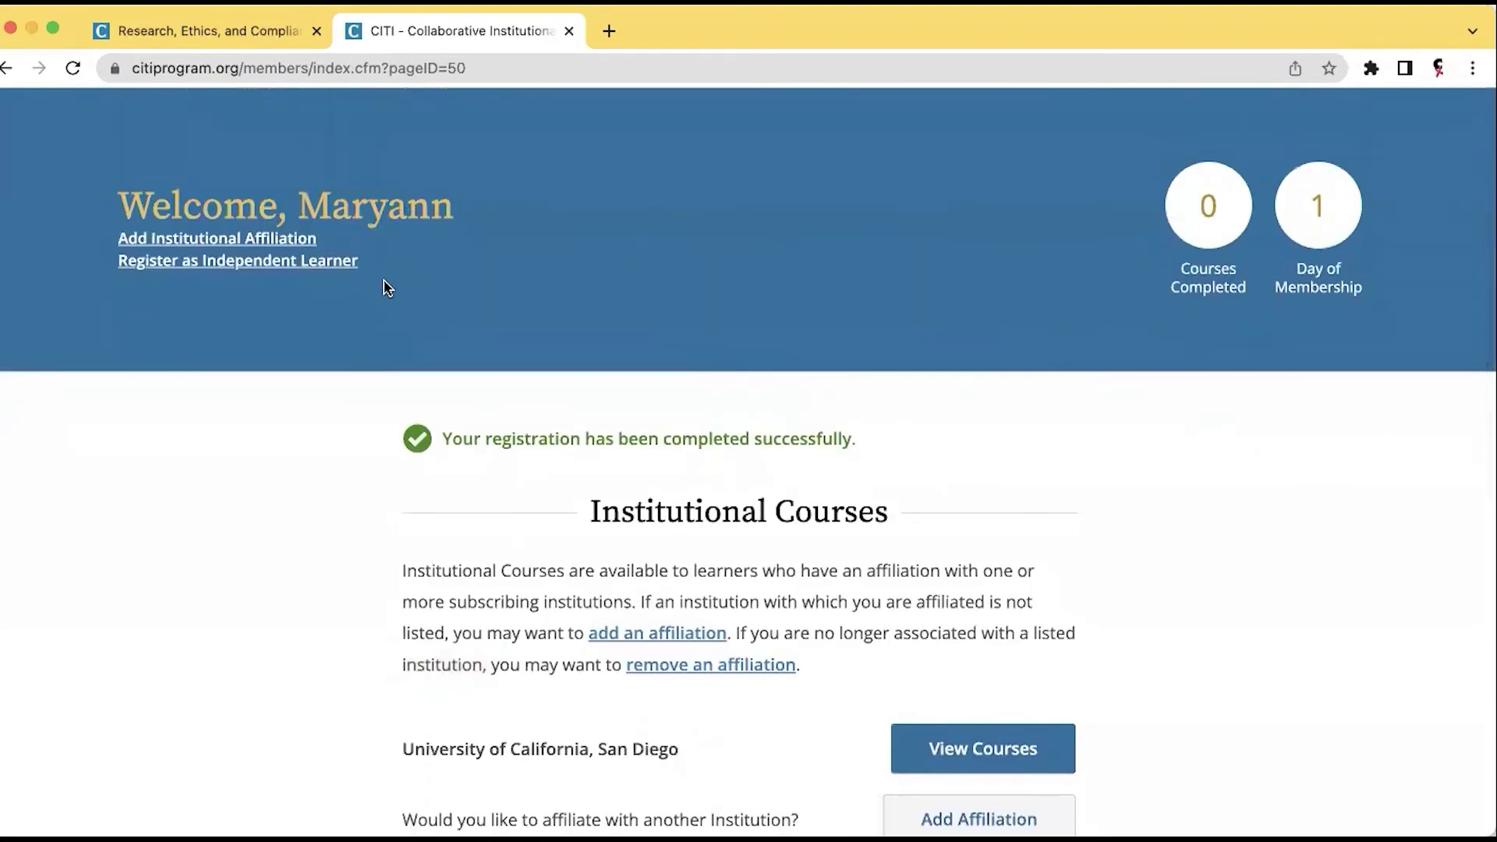
{"action": "scroll", "coordinate": [602, 346], "scroll_direction": "down", "scroll_amount": 5}
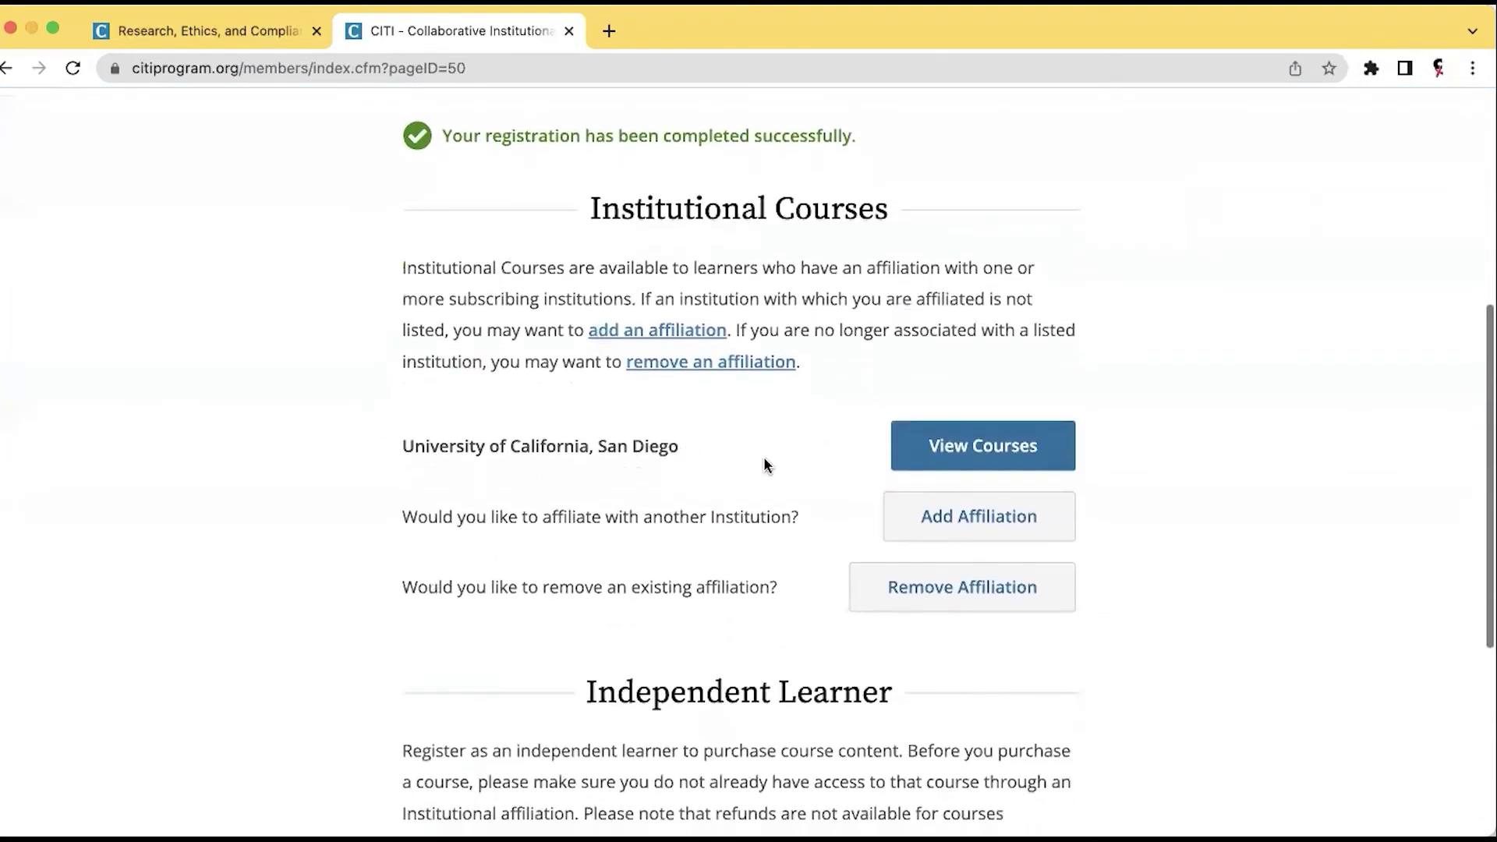
Start the Biomedical Research - Basic/Refresher course from UC San Diego's course list.
{"action": "left_click", "coordinate": [1008, 451]}
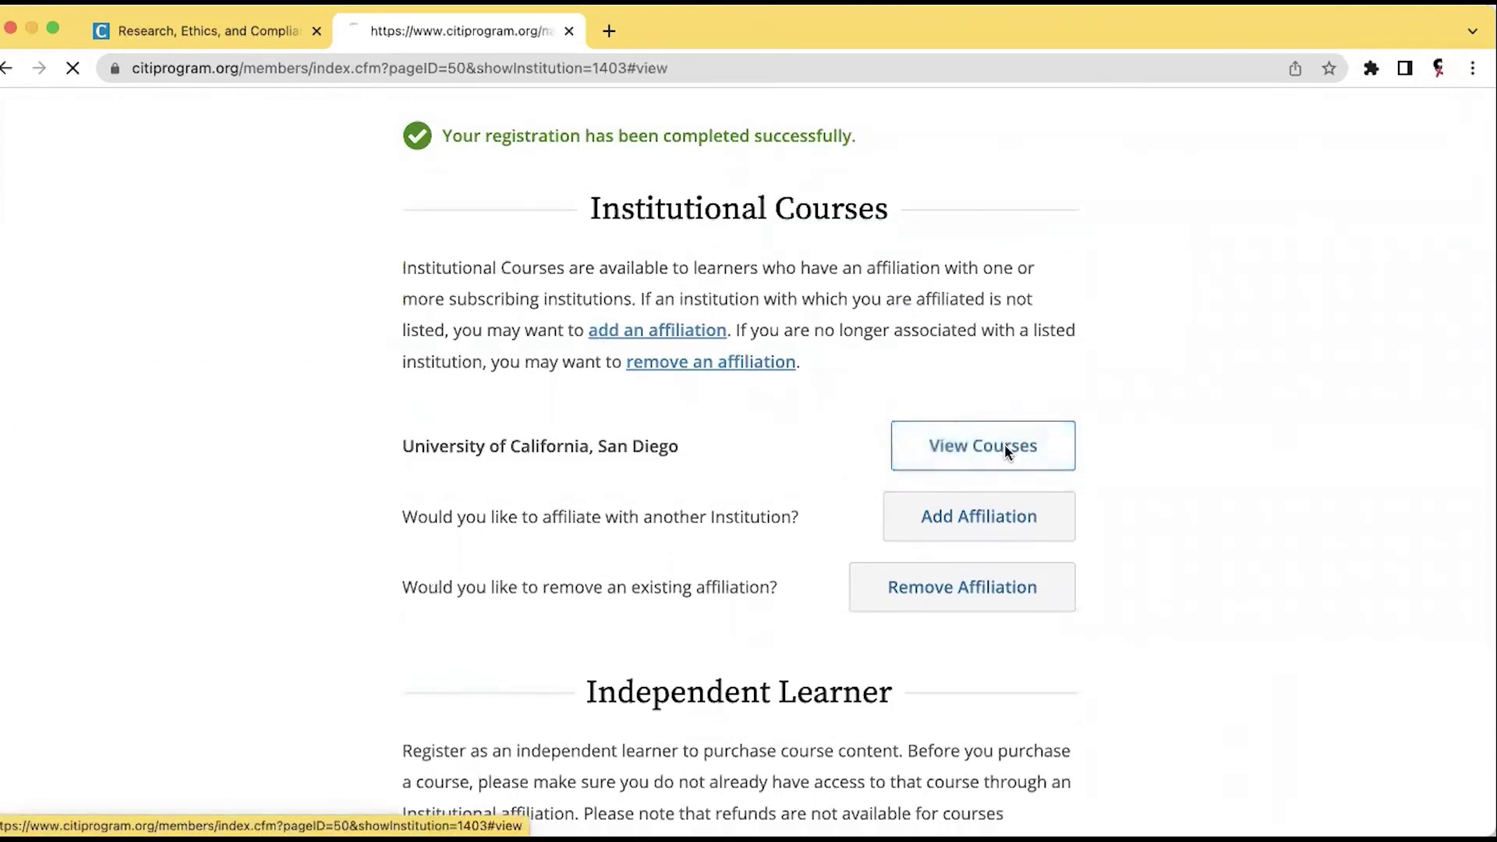
{"action": "scroll", "coordinate": [774, 649], "scroll_direction": "down", "scroll_amount": 2}
{"action": "scroll", "coordinate": [774, 655], "scroll_direction": "down", "scroll_amount": 2}
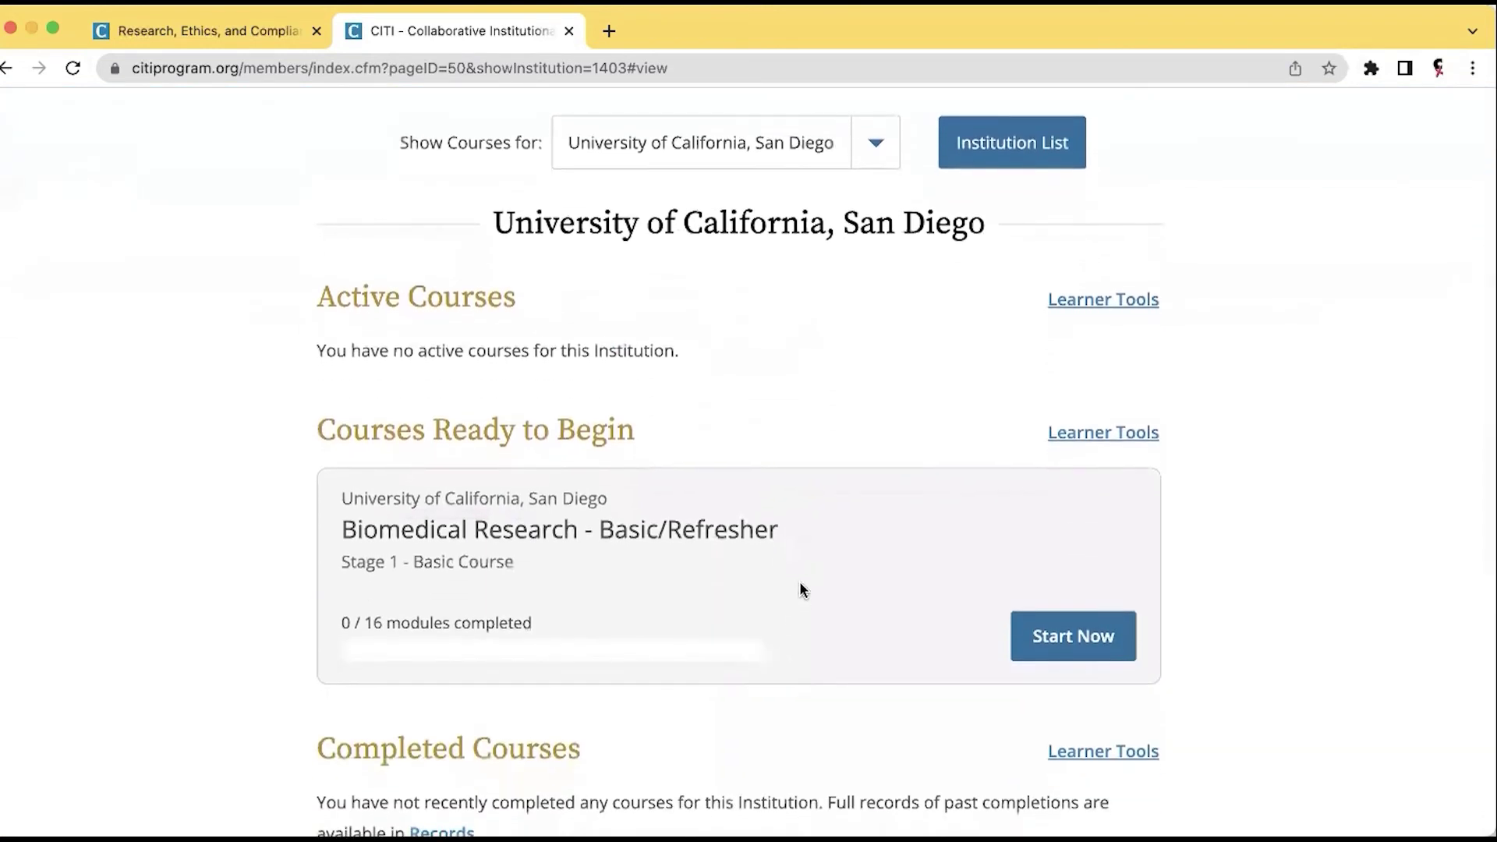
{"action": "left_click", "coordinate": [1054, 642]}
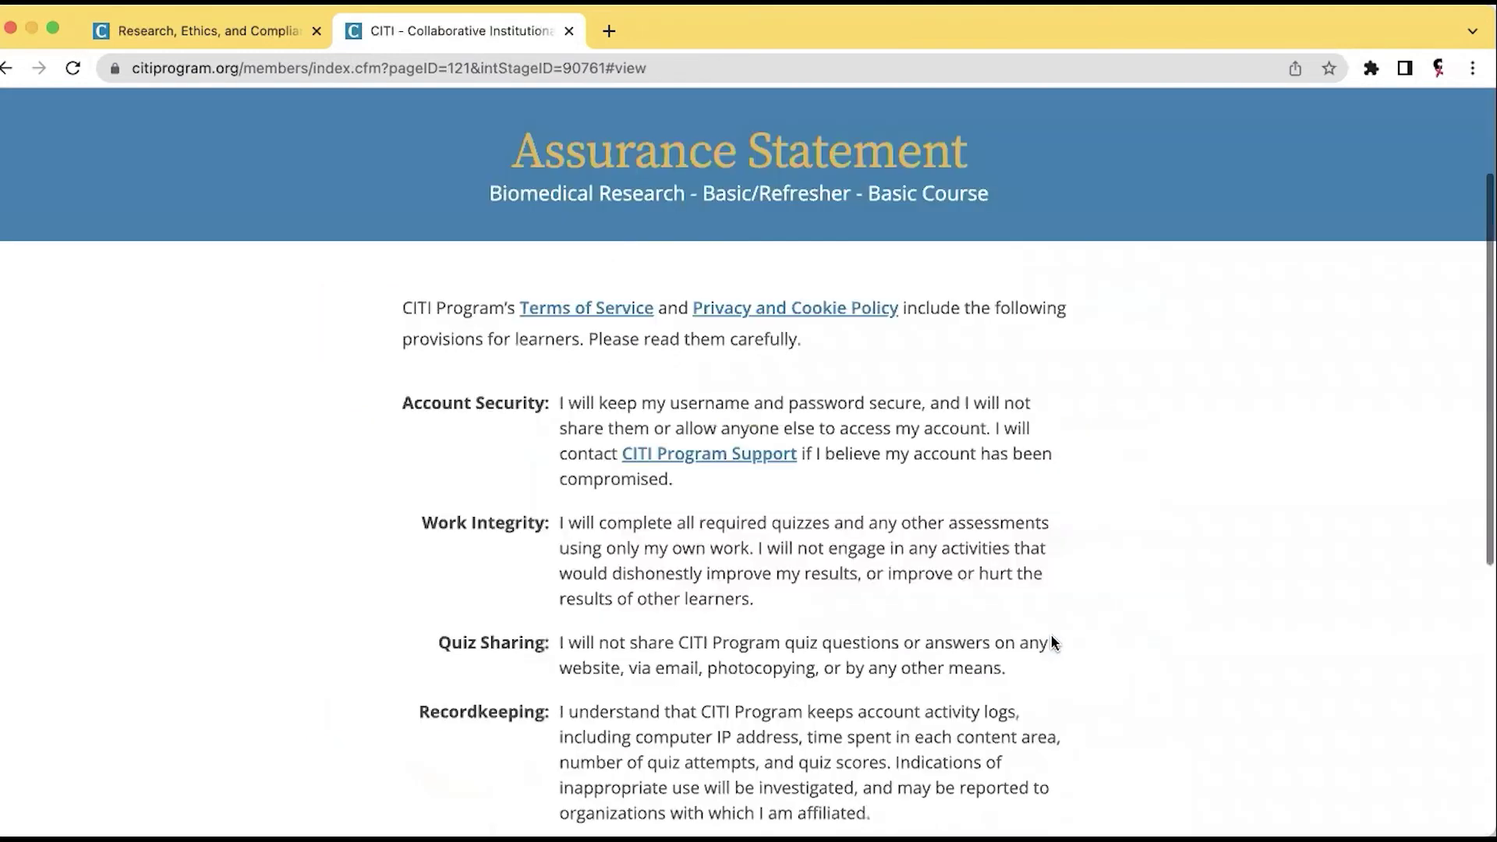
Agree to the Assurance Statement and submit it to enter the course.
{"action": "scroll", "coordinate": [736, 544], "scroll_direction": "down", "scroll_amount": 1}
{"action": "scroll", "coordinate": [736, 543], "scroll_direction": "down", "scroll_amount": 3}
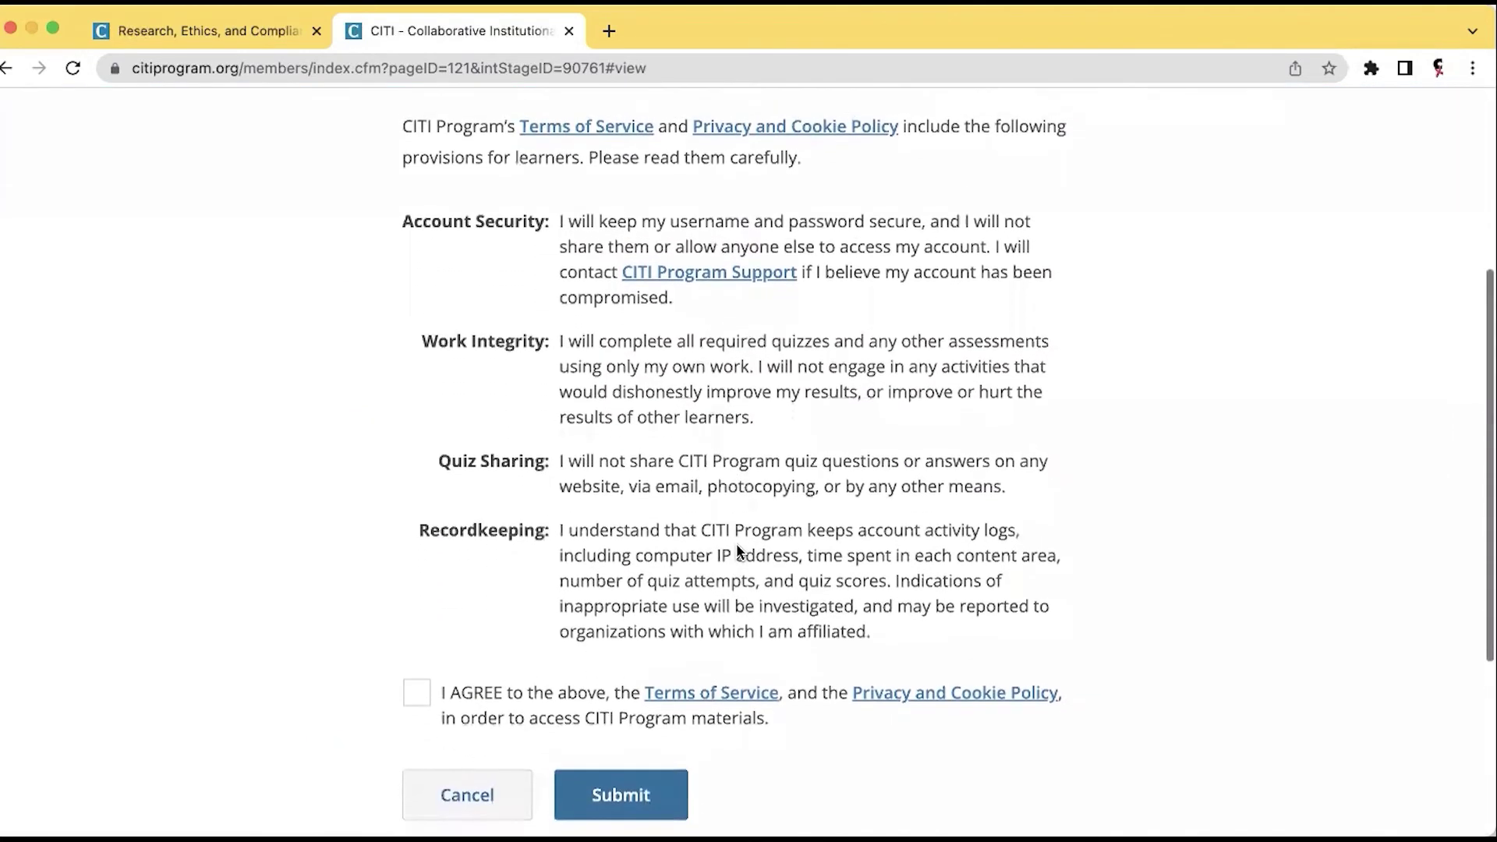
{"action": "left_click", "coordinate": [420, 696]}
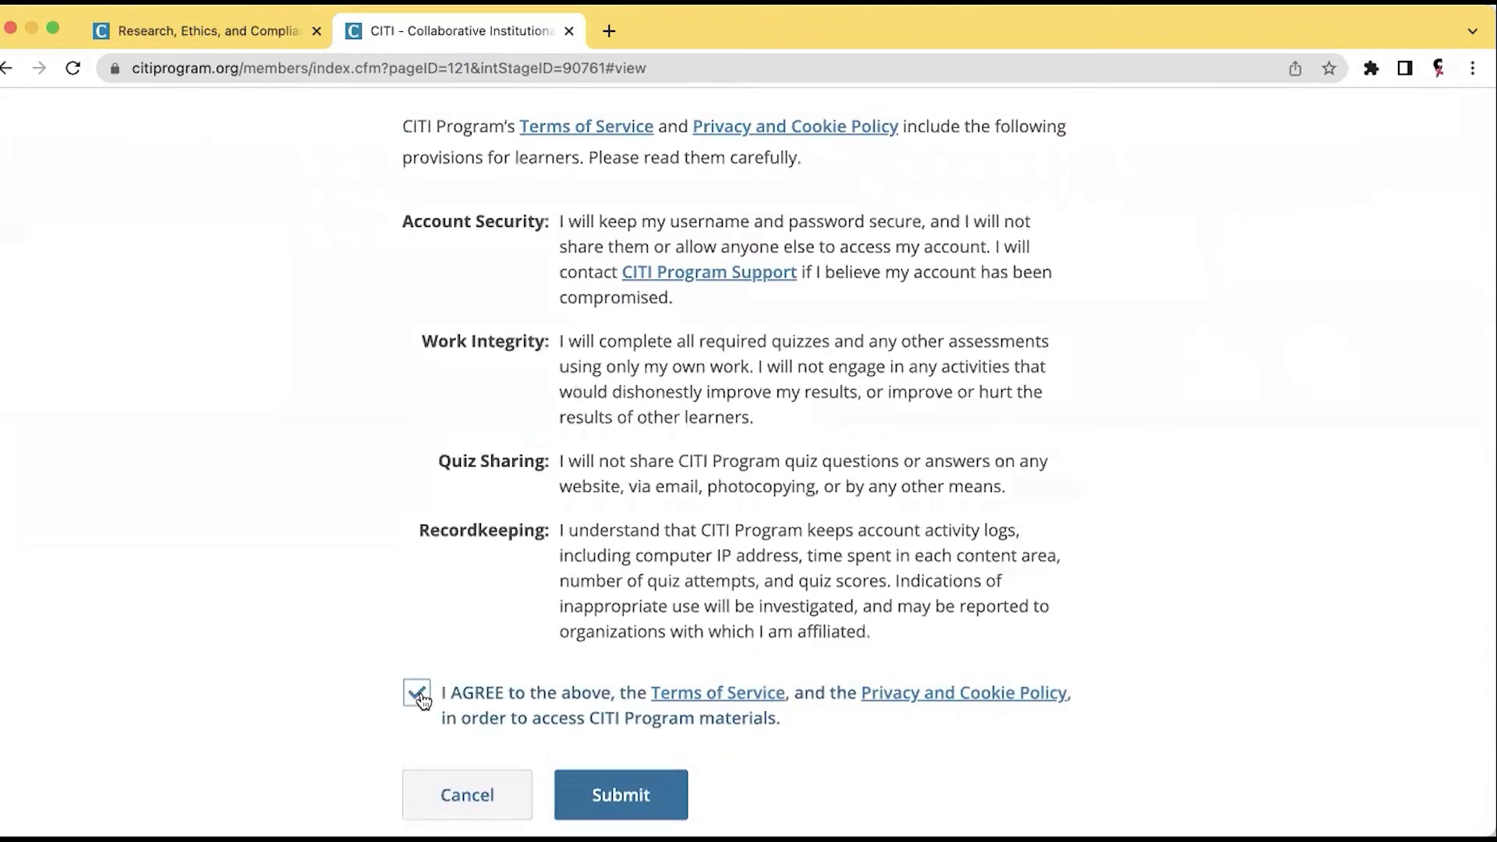
{"action": "left_click", "coordinate": [628, 795]}
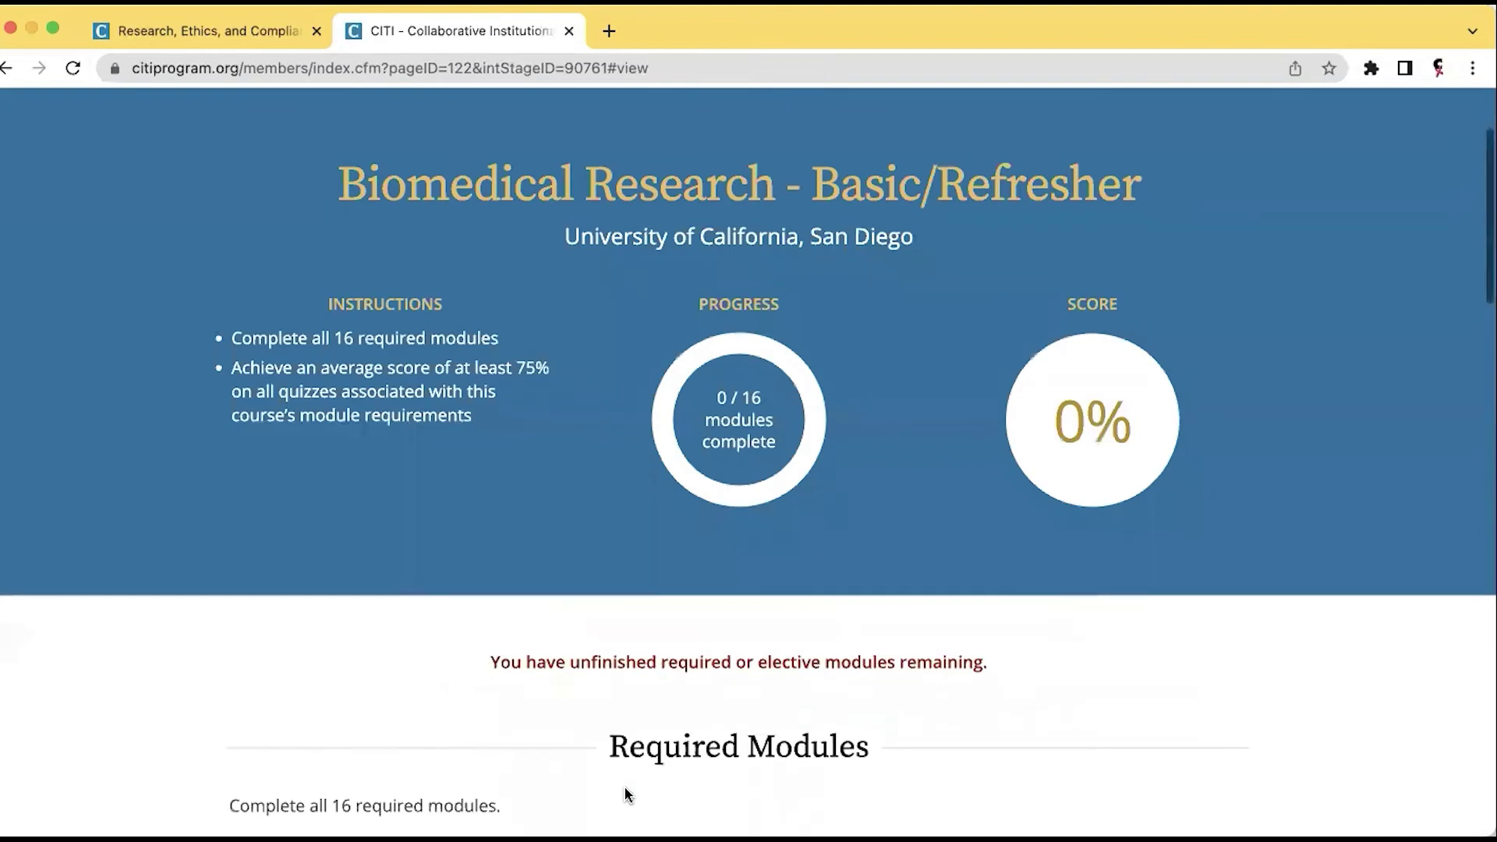
{"action": "scroll", "coordinate": [625, 792], "scroll_direction": "down", "scroll_amount": 3}
{"action": "scroll", "coordinate": [625, 792], "scroll_direction": "down", "scroll_amount": 6}
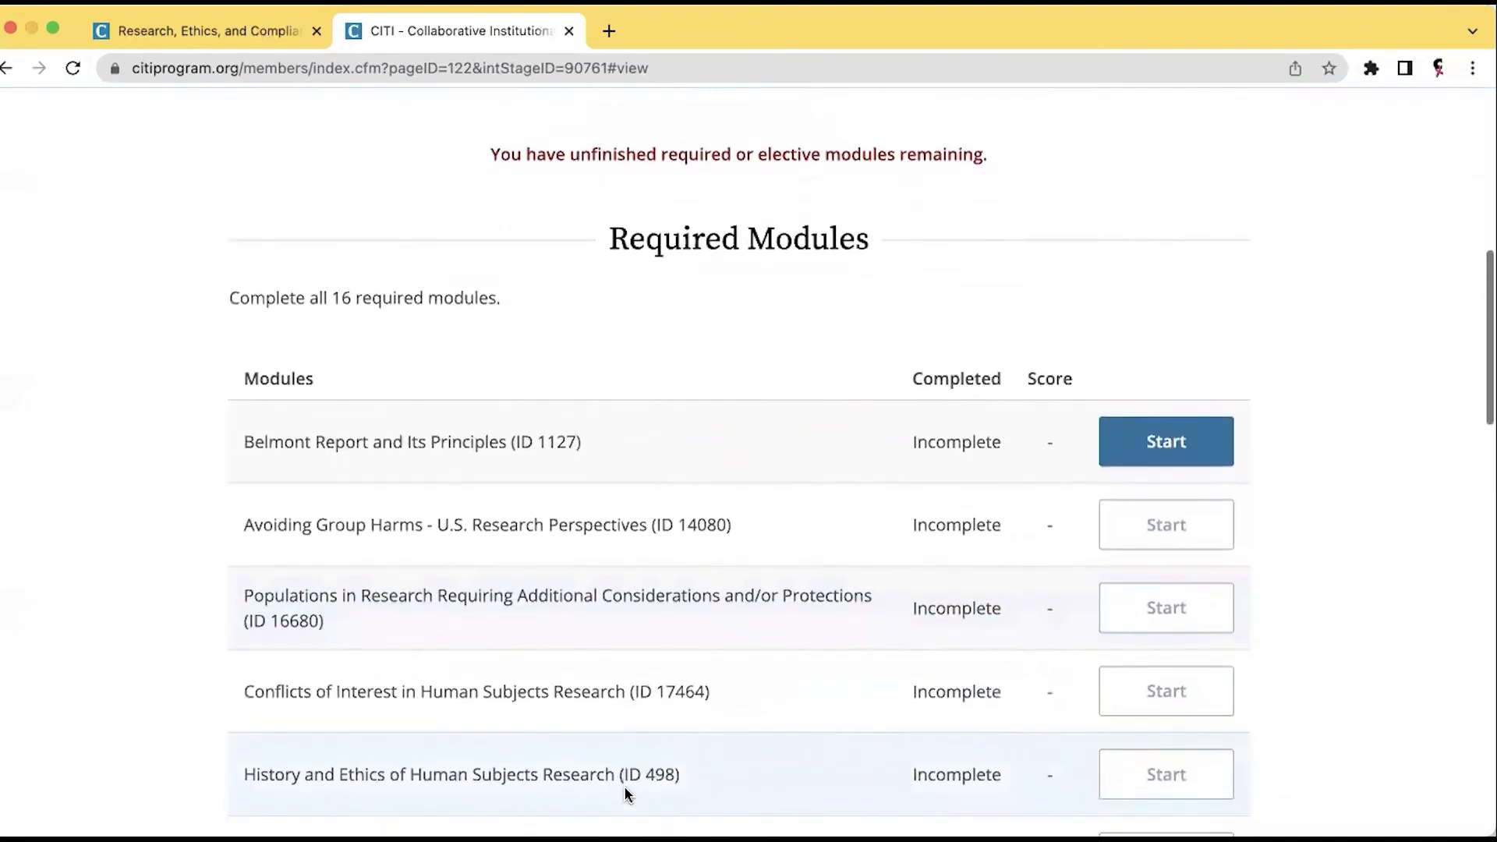
{"action": "scroll", "coordinate": [625, 792], "scroll_direction": "down", "scroll_amount": 7}
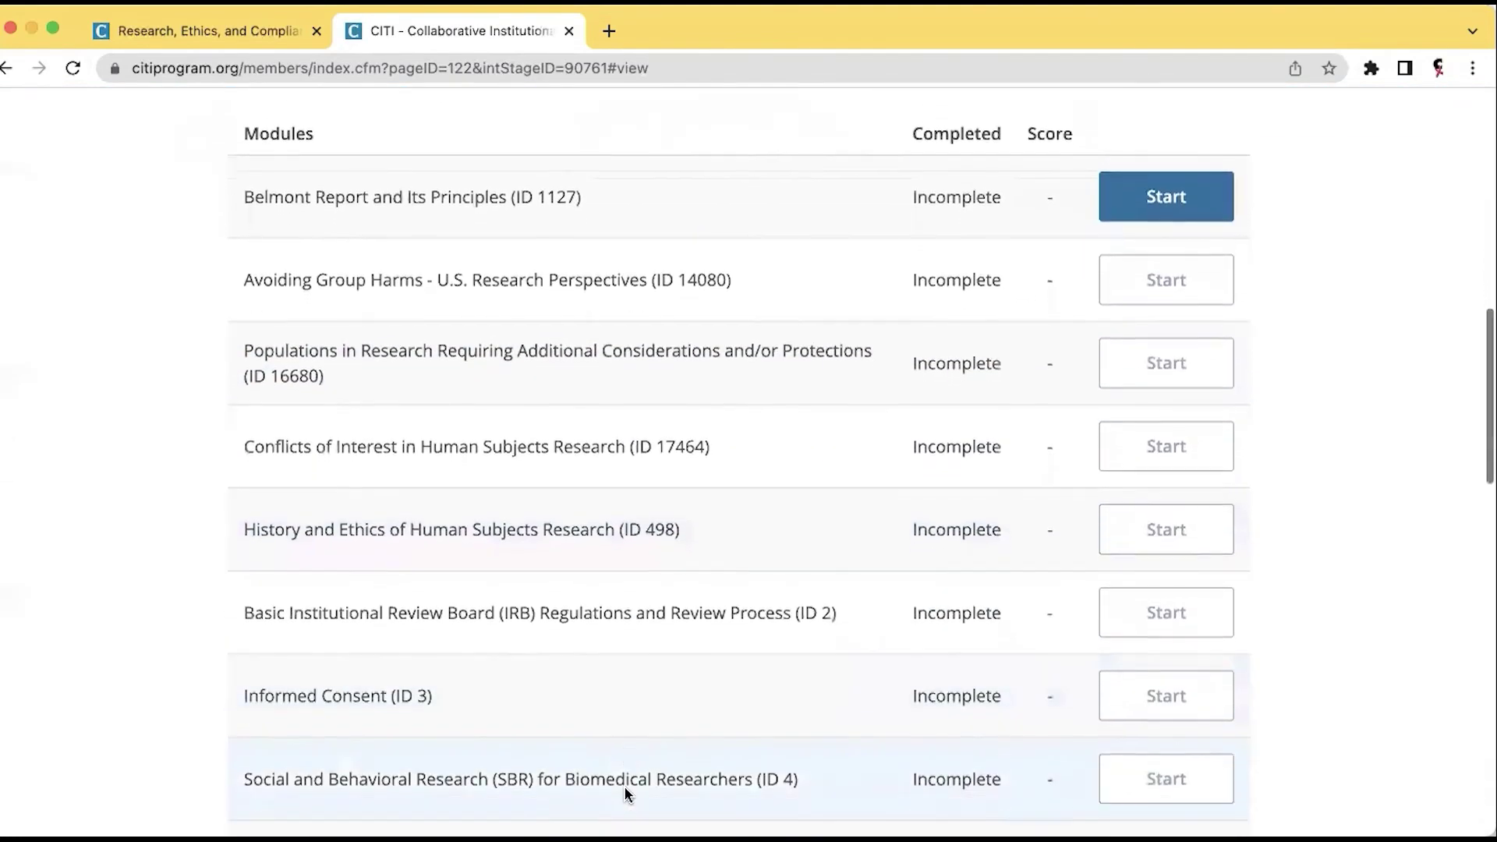
{"action": "scroll", "coordinate": [625, 792], "scroll_direction": "down", "scroll_amount": 10}
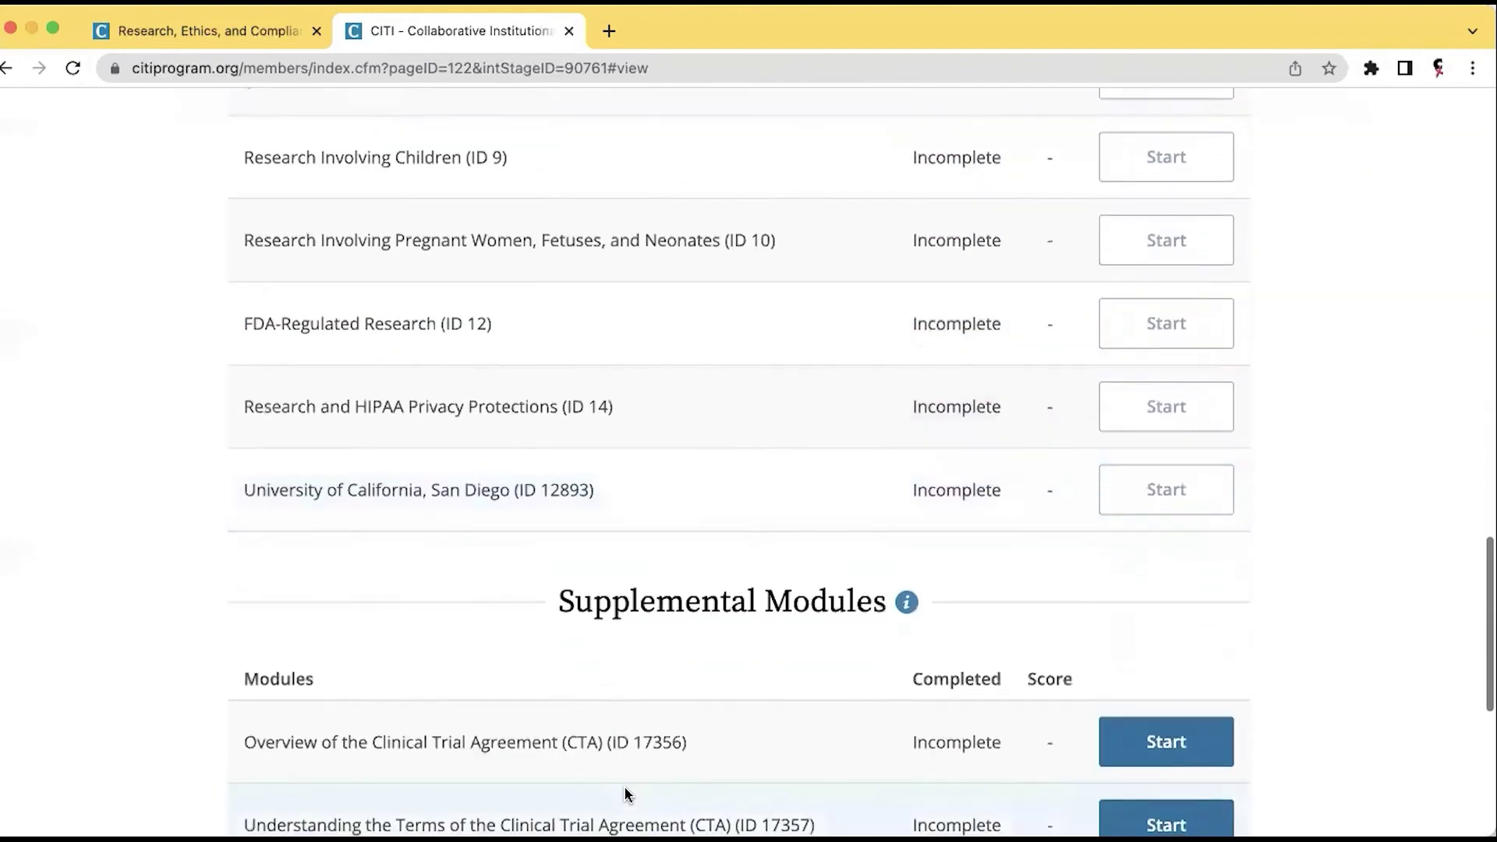
{"action": "scroll", "coordinate": [625, 792], "scroll_direction": "down", "scroll_amount": 5}
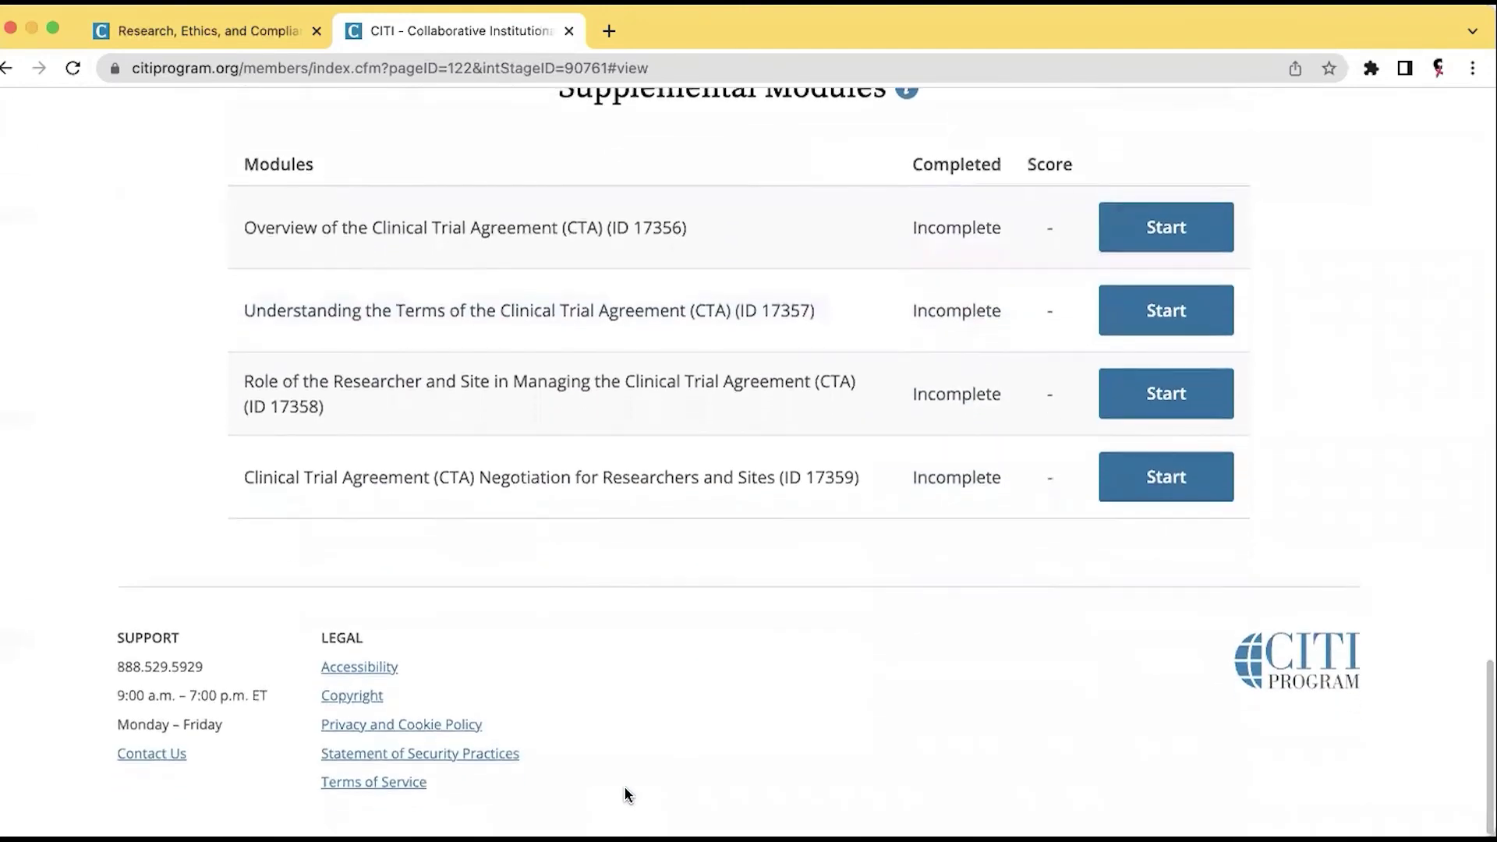
{"action": "scroll", "coordinate": [625, 792], "scroll_direction": "up", "scroll_amount": 20}
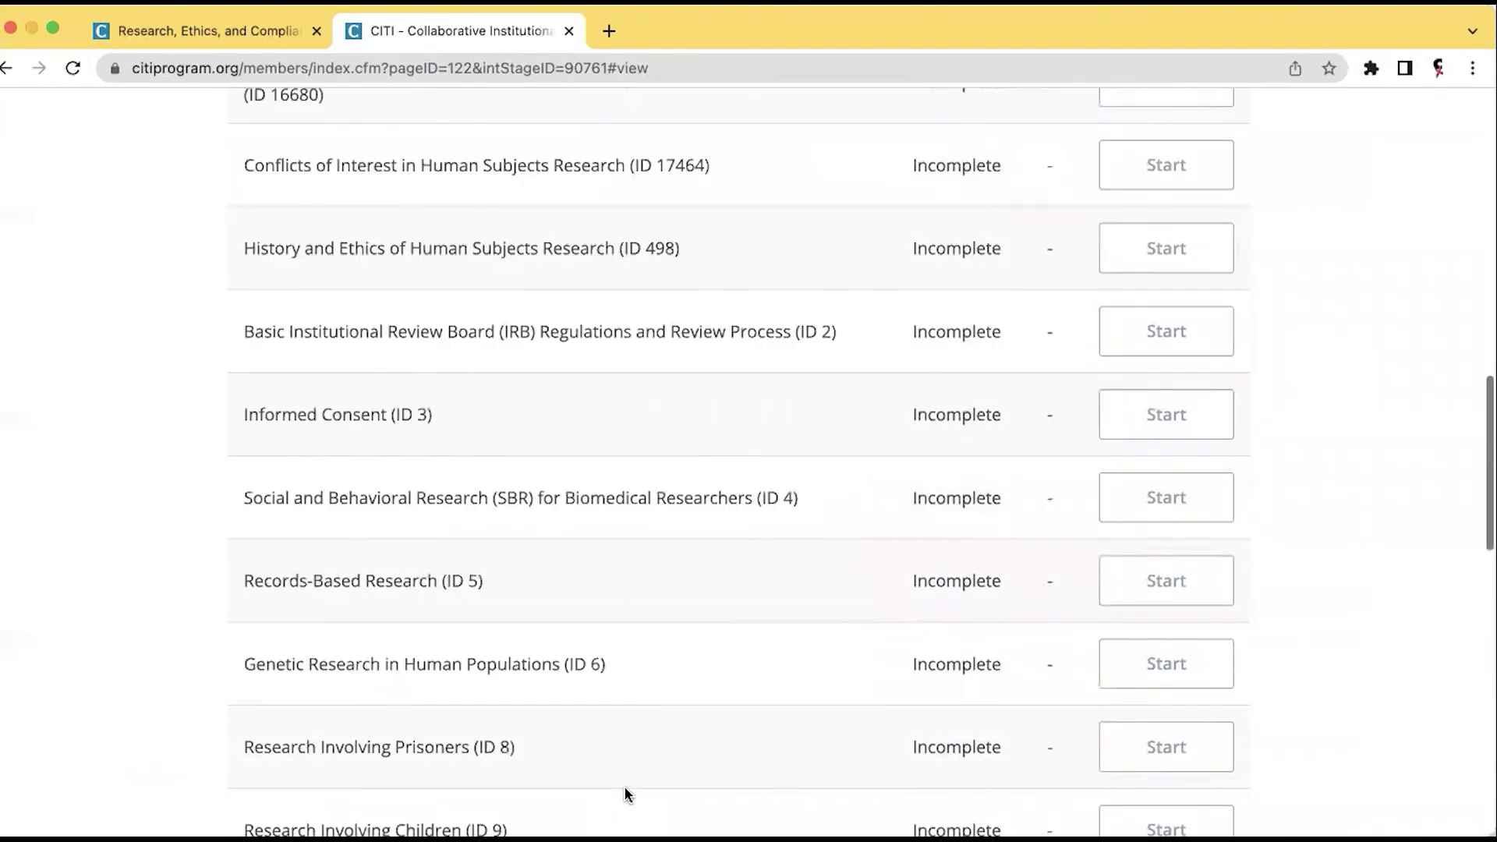
{"action": "scroll", "coordinate": [626, 793], "scroll_direction": "up", "scroll_amount": 1}
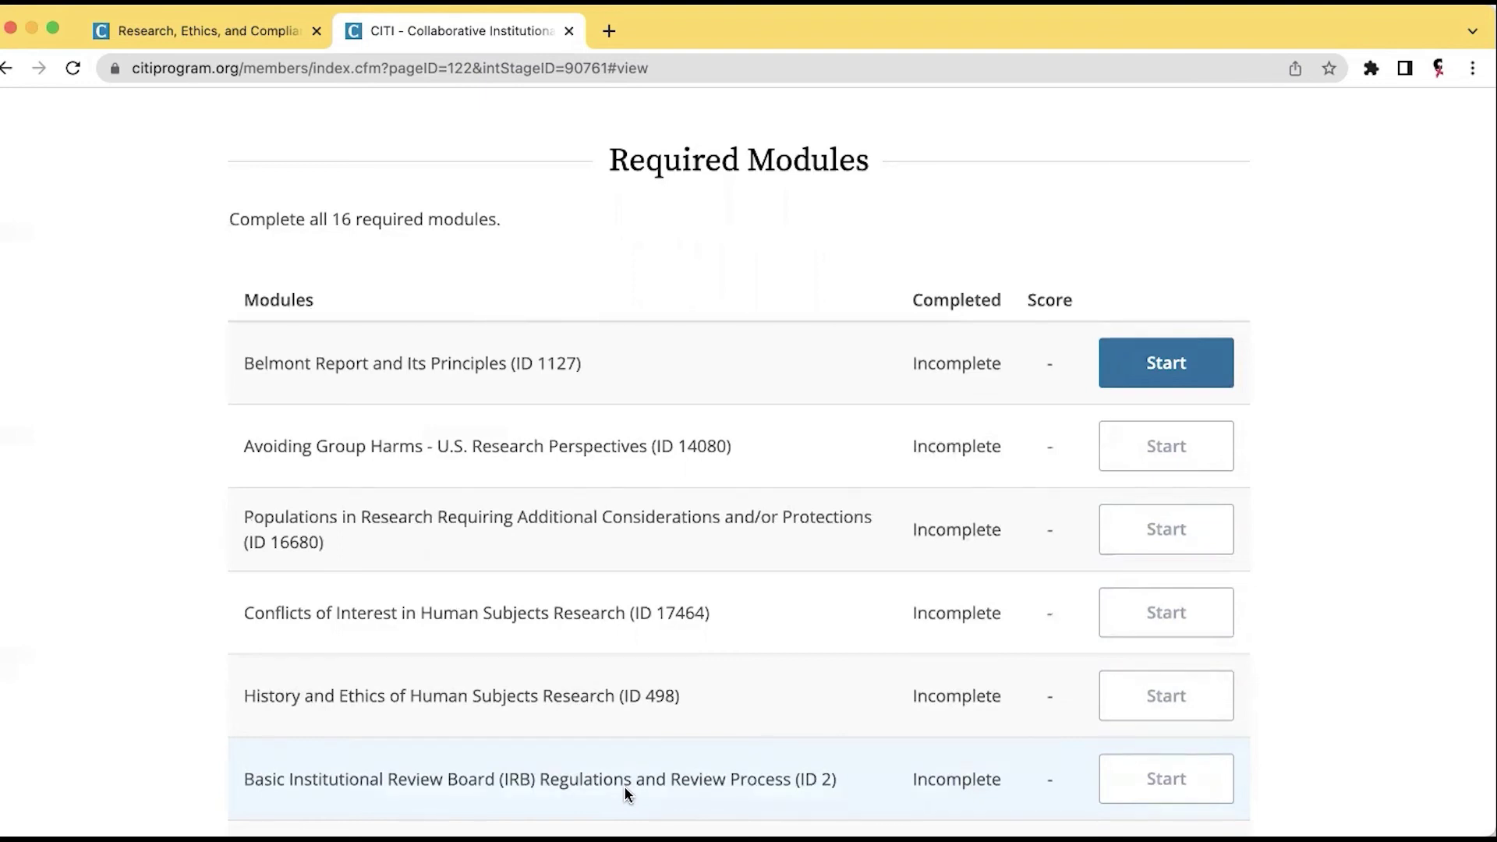
{"action": "scroll", "coordinate": [624, 788], "scroll_direction": "up", "scroll_amount": 5}
{"action": "scroll", "coordinate": [625, 793], "scroll_direction": "up", "scroll_amount": 4}
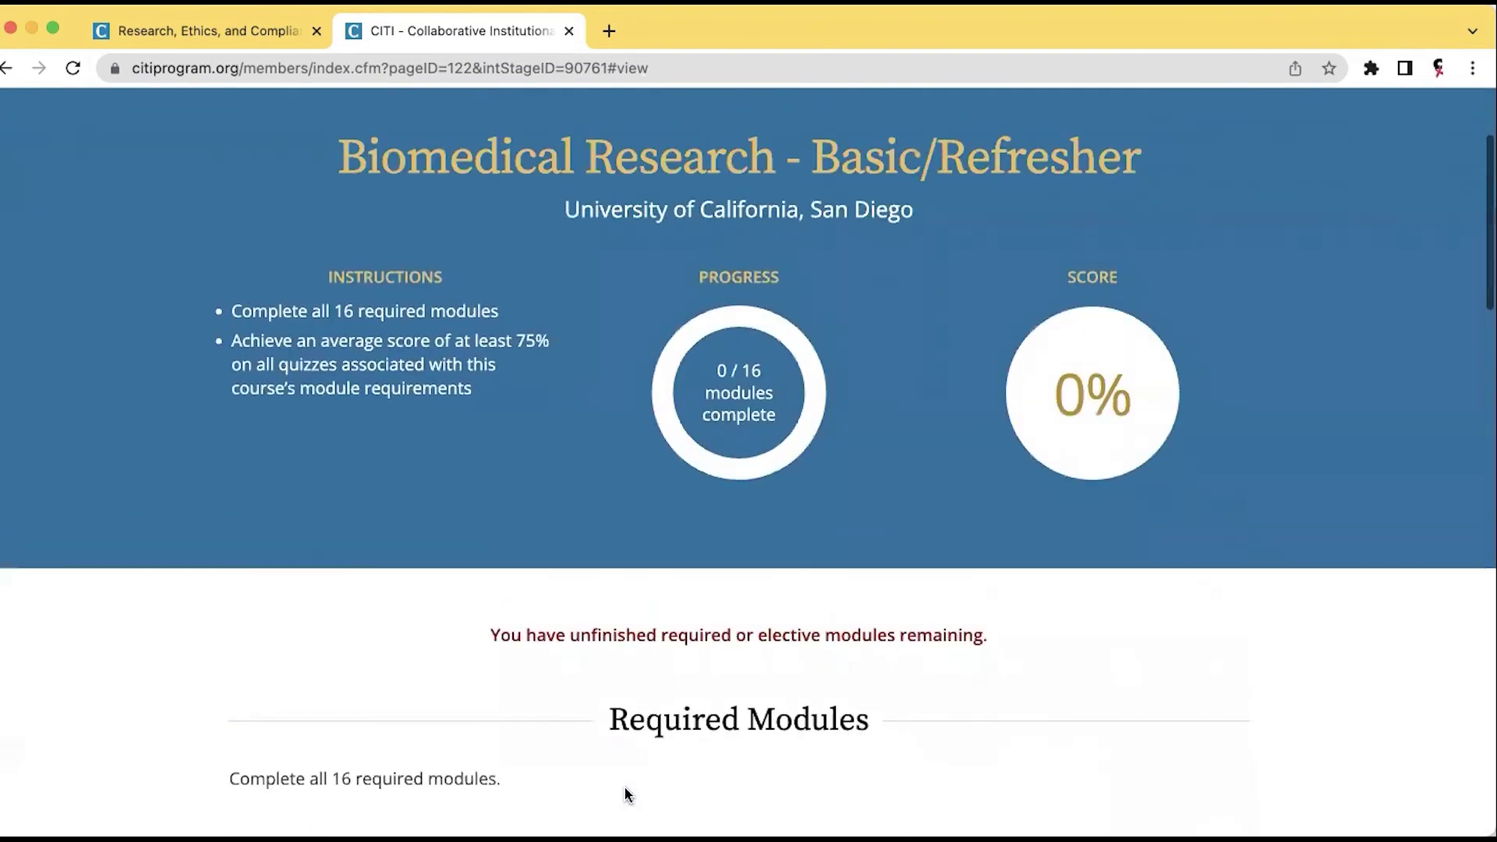
{"action": "scroll", "coordinate": [624, 794], "scroll_direction": "down", "scroll_amount": 8}
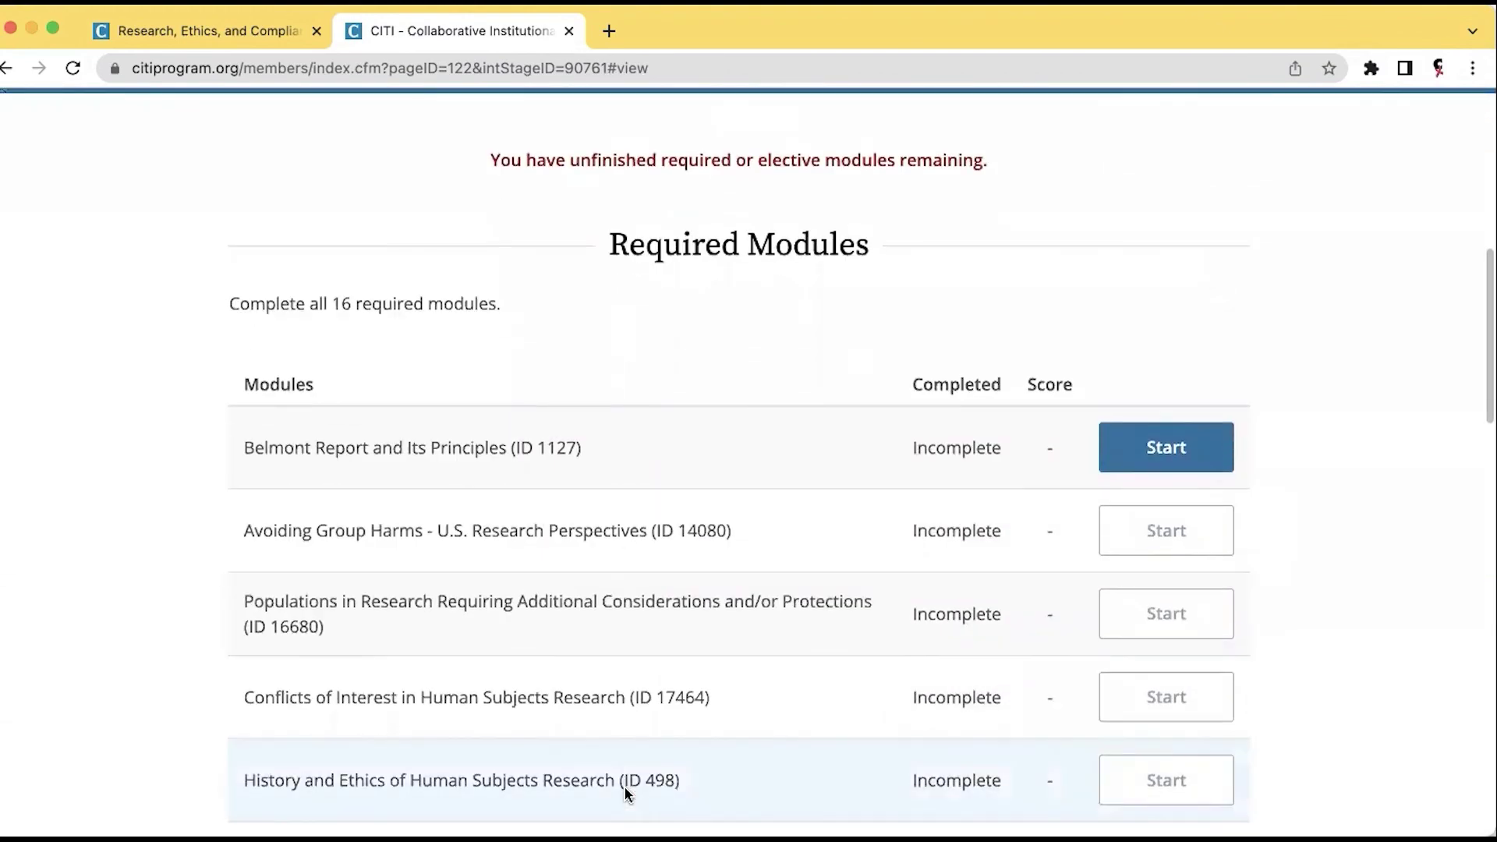
{"action": "scroll", "coordinate": [625, 793], "scroll_direction": "up", "scroll_amount": 9}
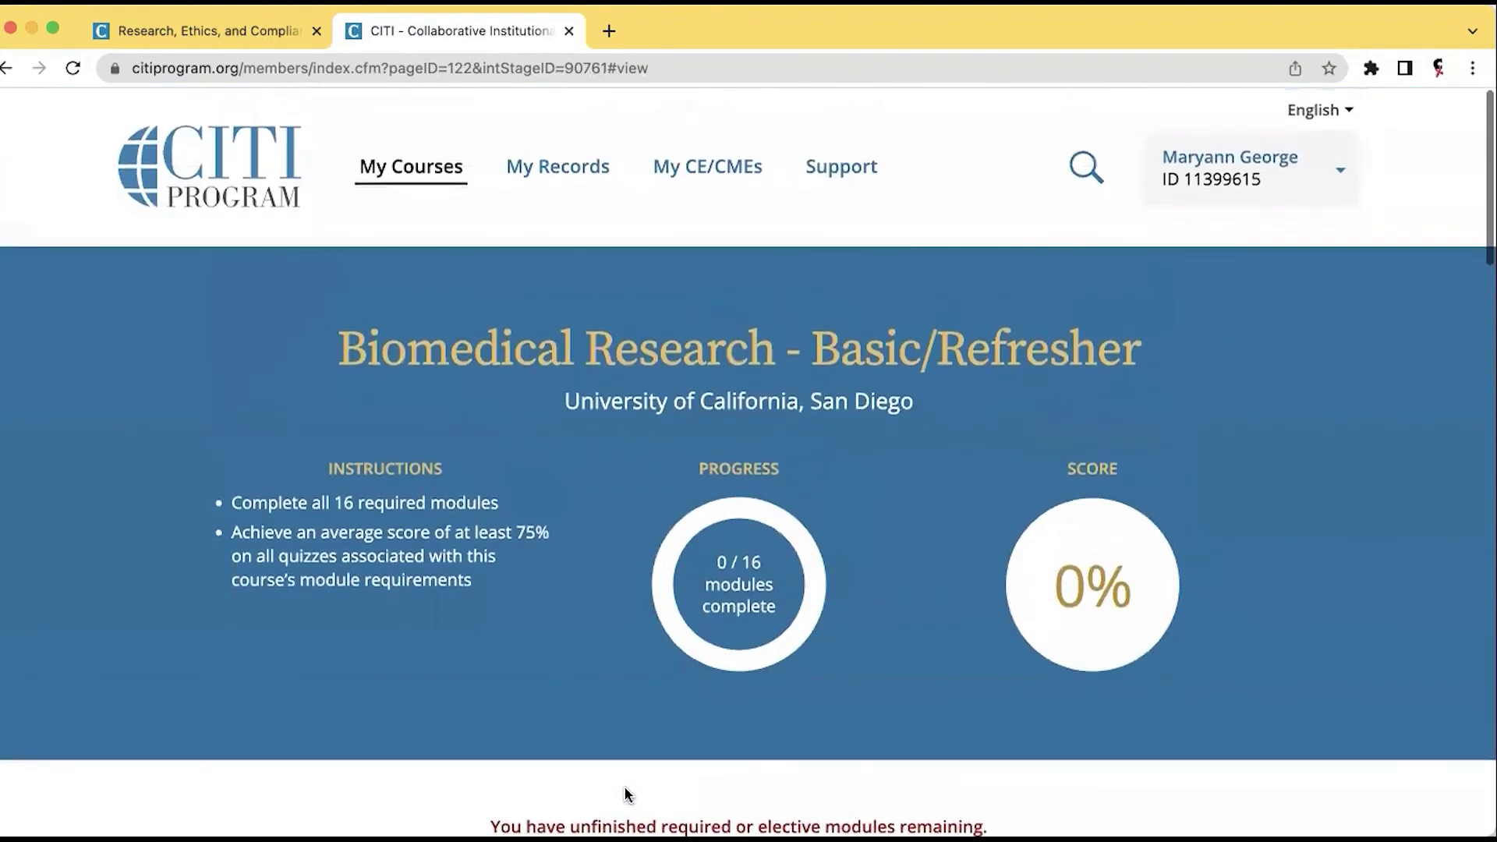
Log out, then log back in with the account username and password.
{"action": "left_click", "coordinate": [1250, 157]}
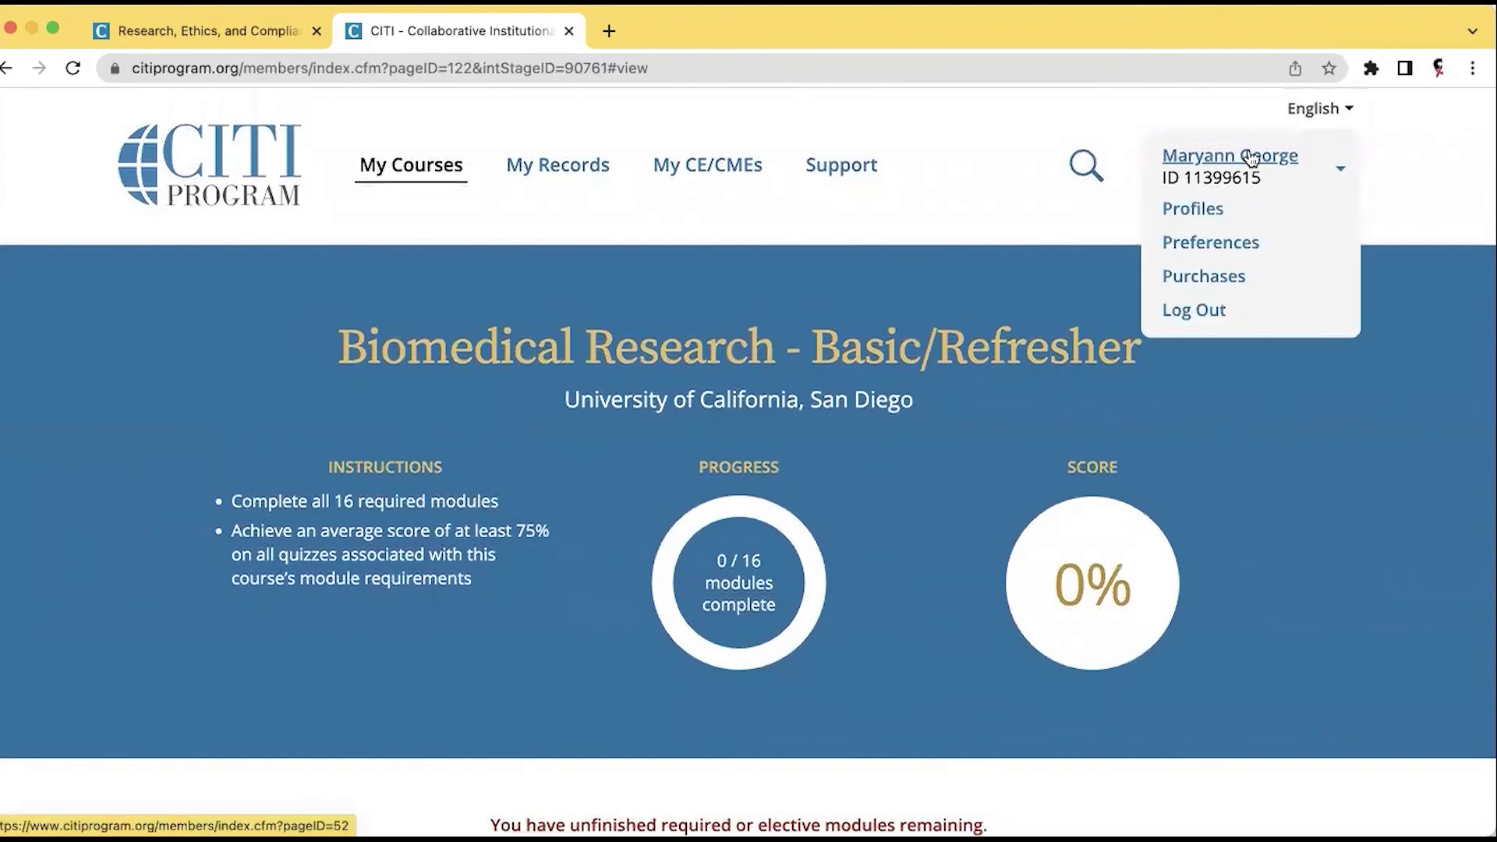
{"action": "left_click", "coordinate": [1188, 311]}
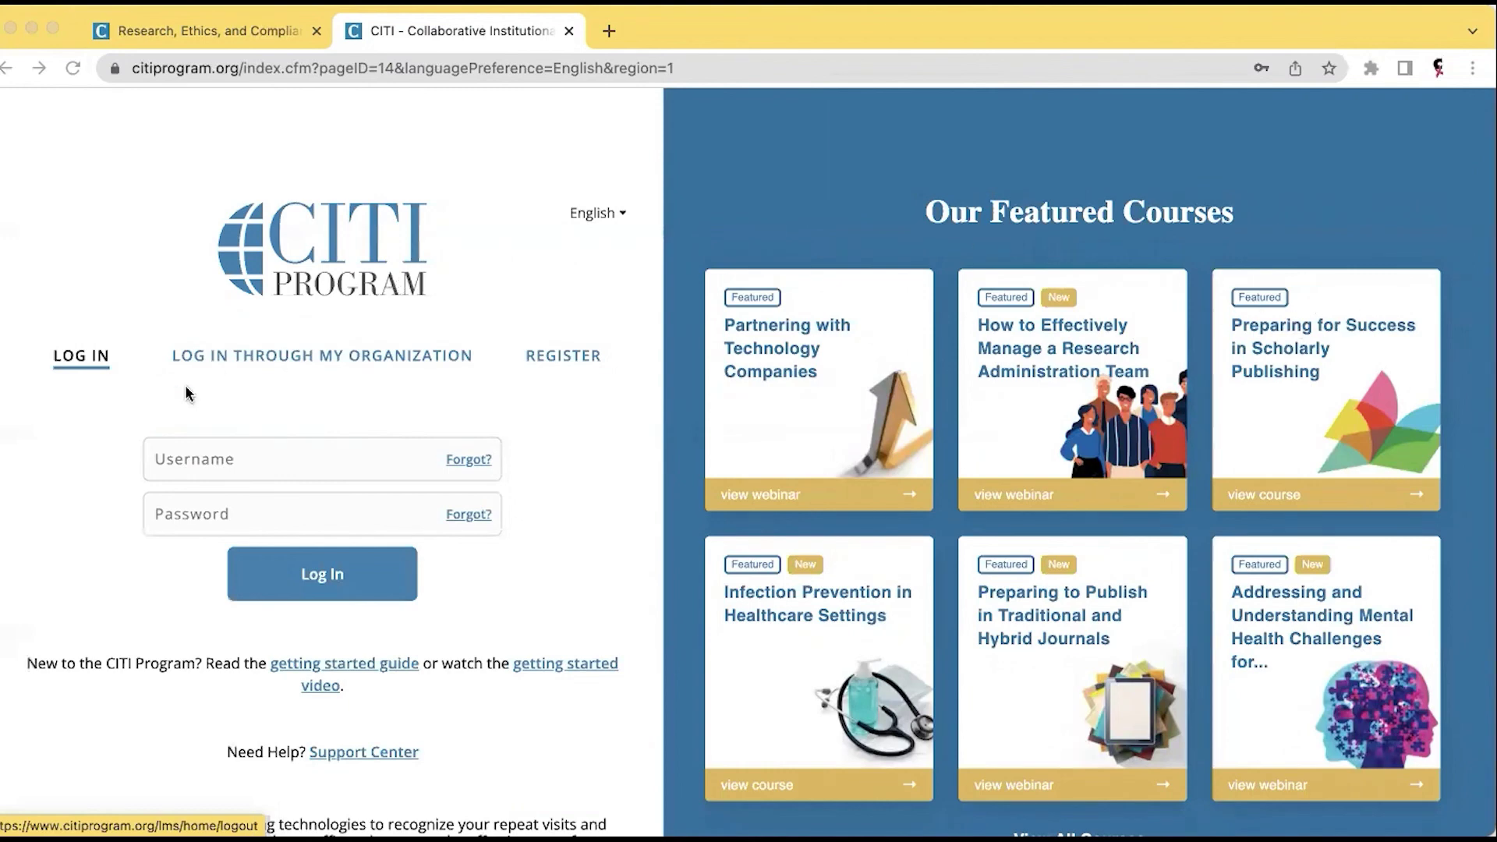
{"action": "left_click", "coordinate": [187, 458]}
{"action": "type", "text": "Maryann28"}
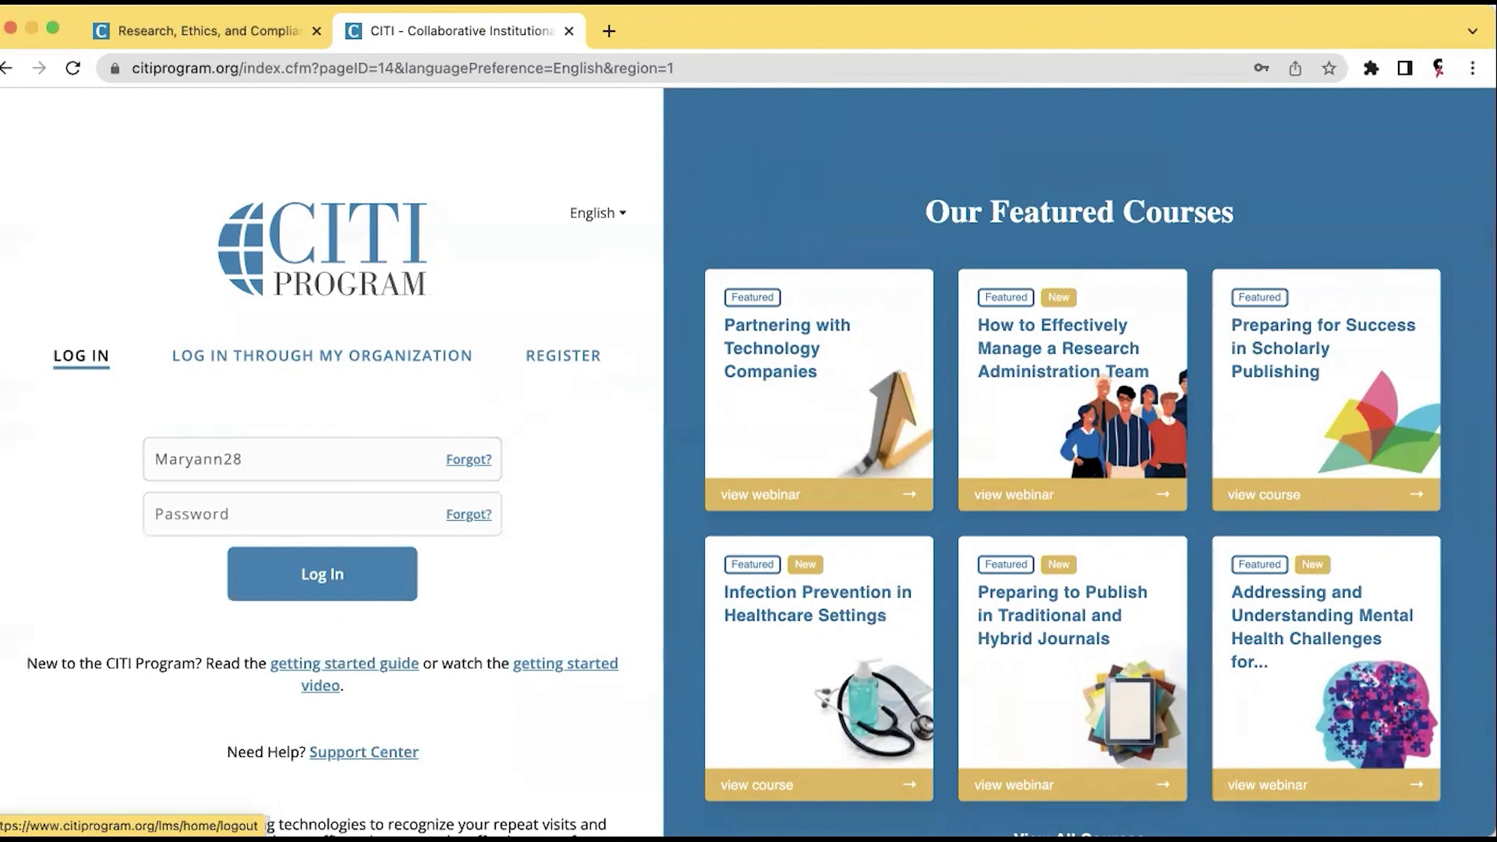
{"action": "left_click", "coordinate": [320, 575]}
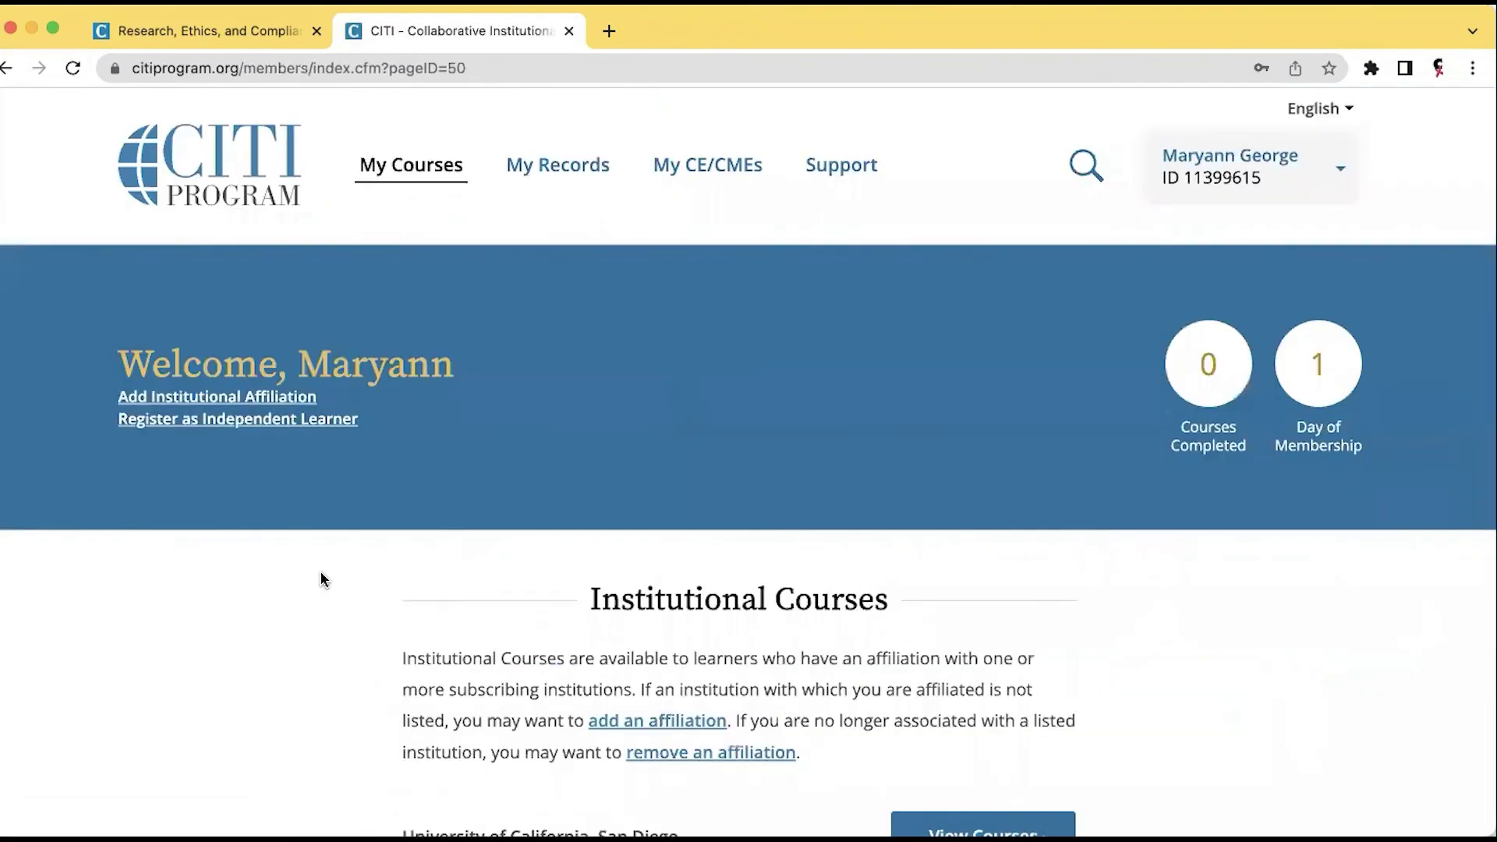
Log out of the CITI account from the user name menu.
{"action": "scroll", "coordinate": [321, 577], "scroll_direction": "down", "scroll_amount": 3}
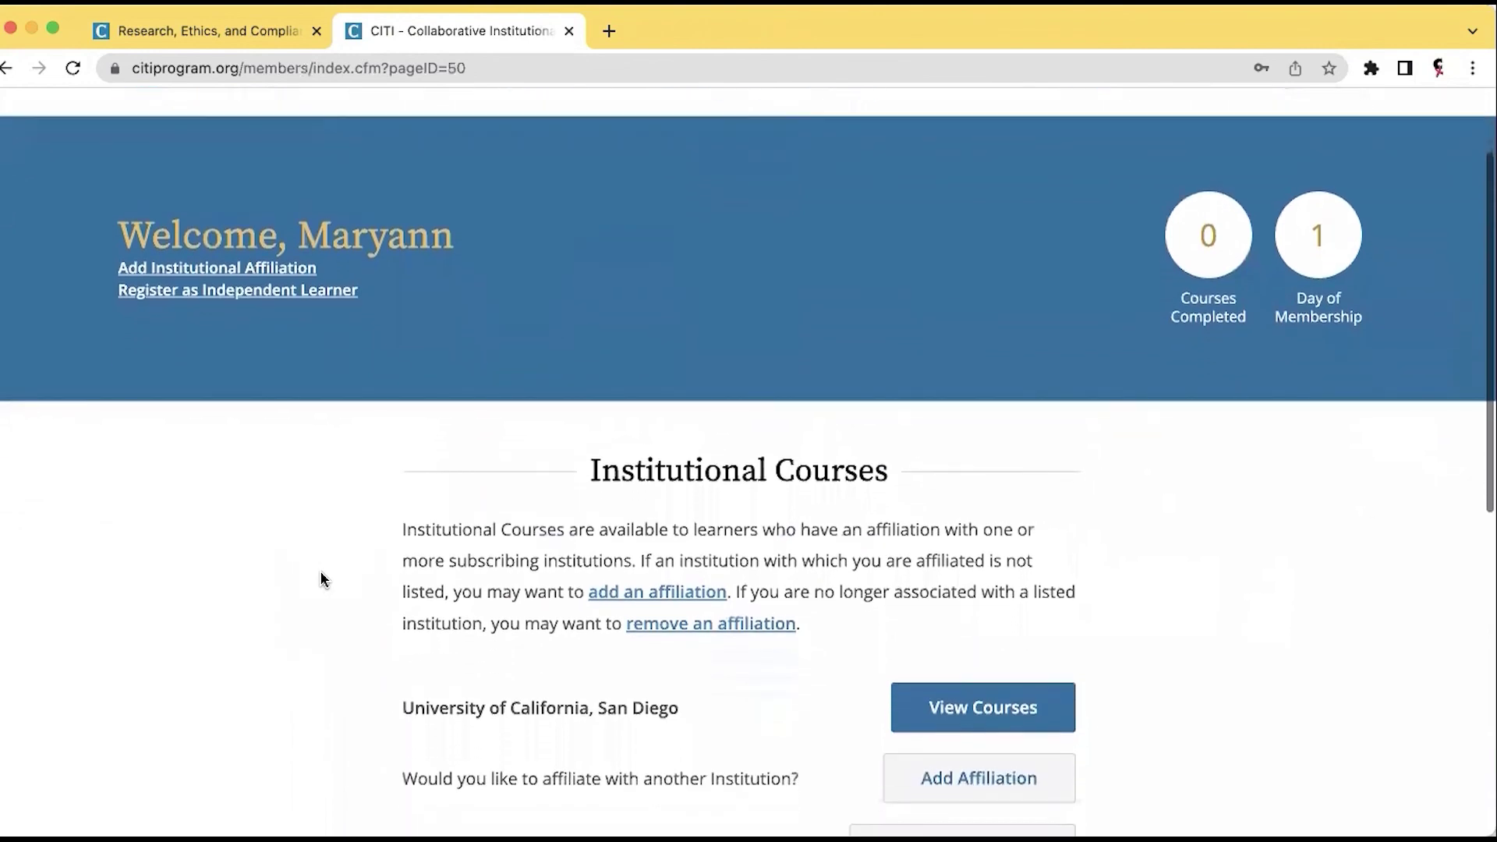
{"action": "scroll", "coordinate": [321, 578], "scroll_direction": "up", "scroll_amount": 3}
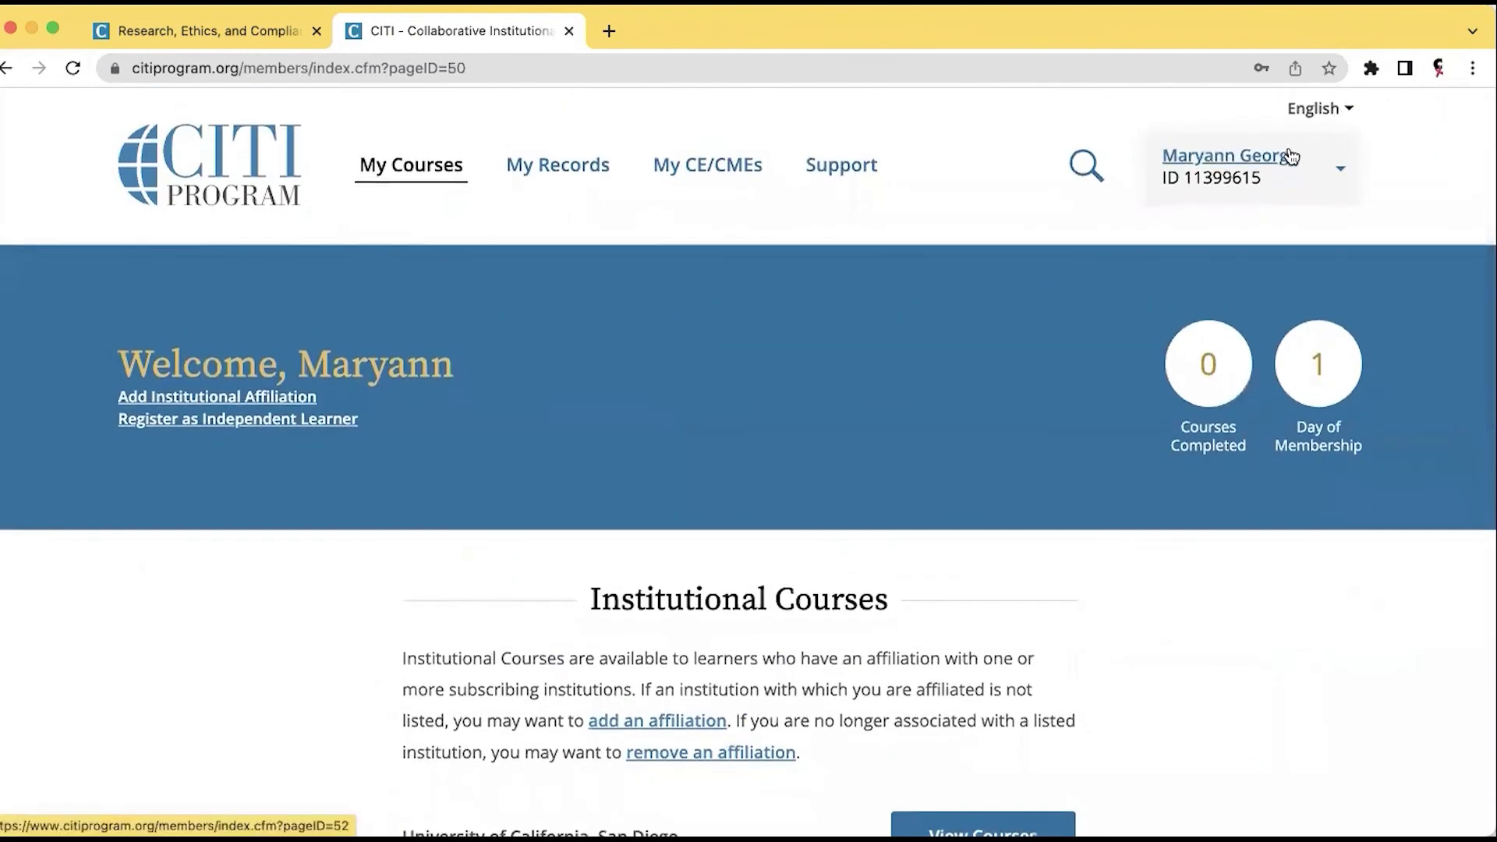
{"action": "mouse_move", "coordinate": [1290, 156]}
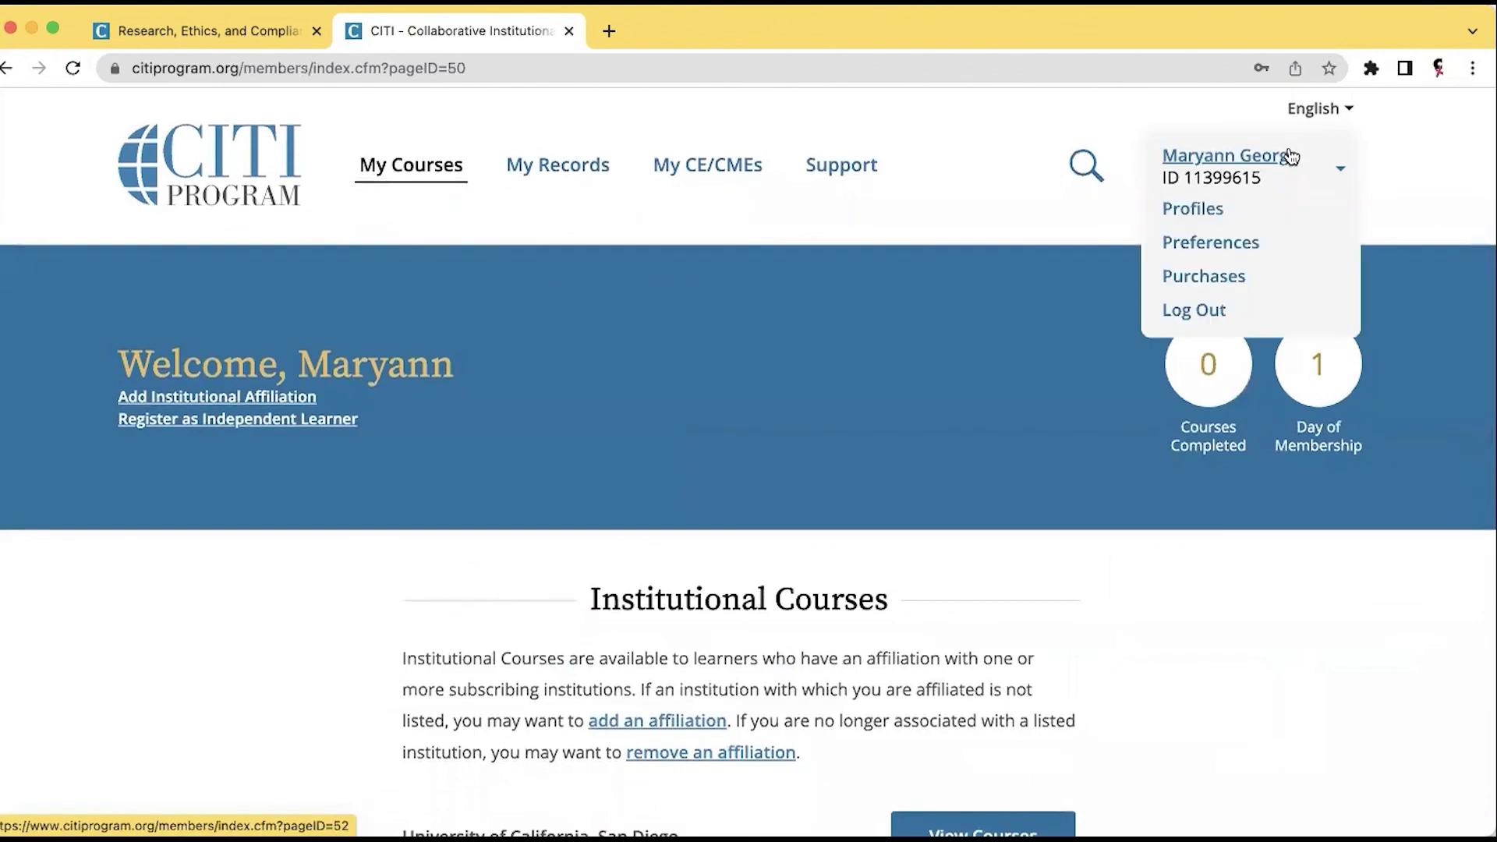
{"action": "left_click", "coordinate": [1171, 312]}
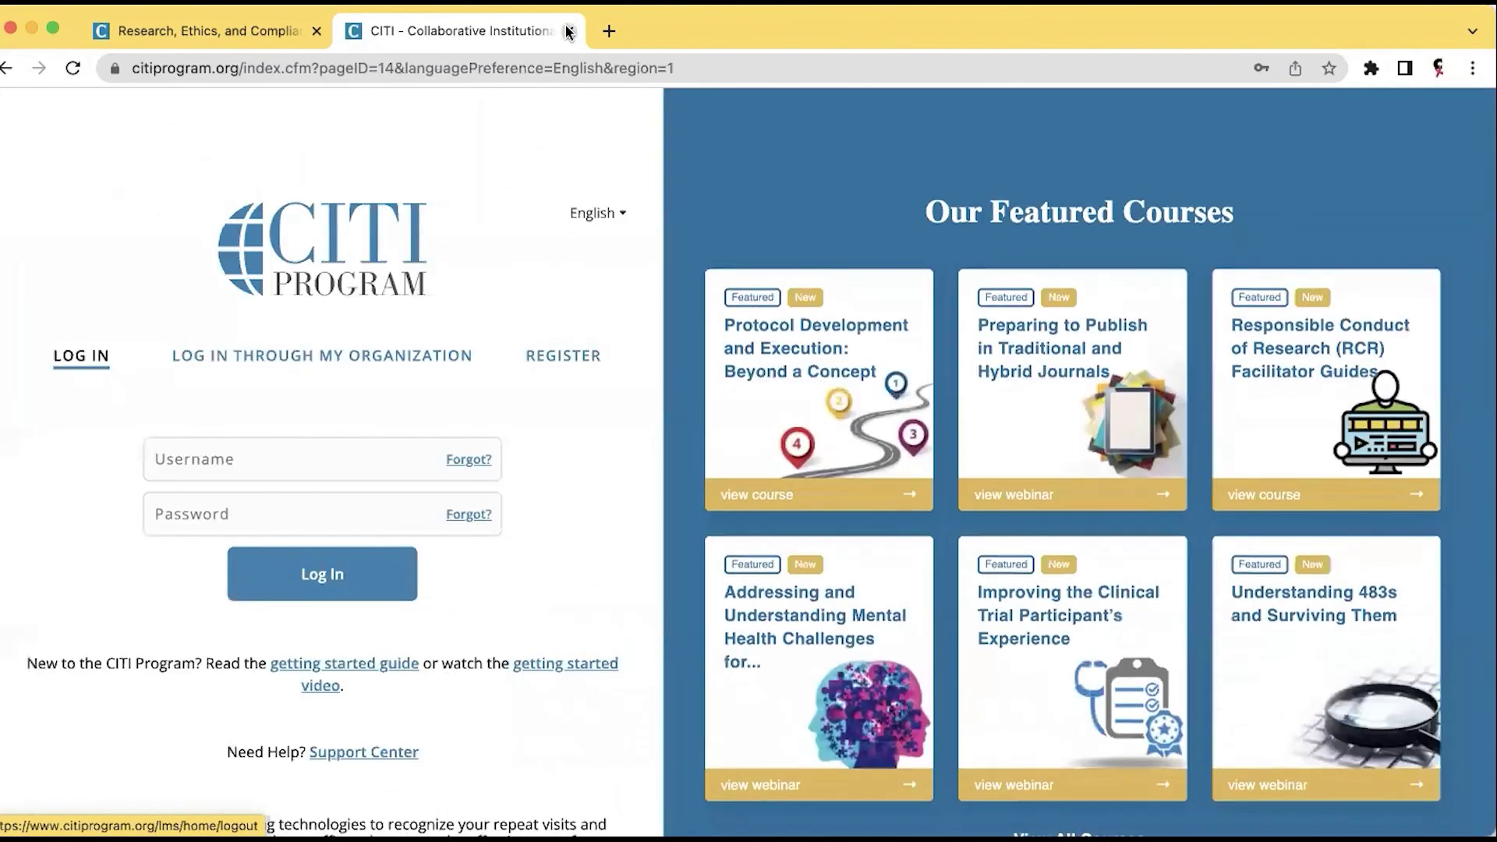